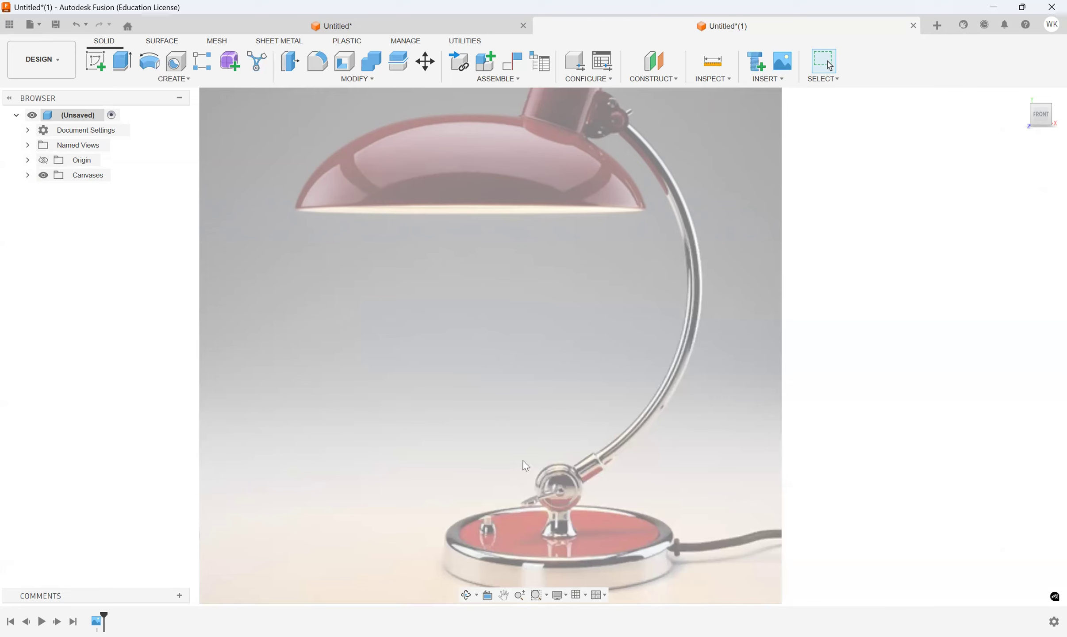
click(176, 61)
click(174, 79)
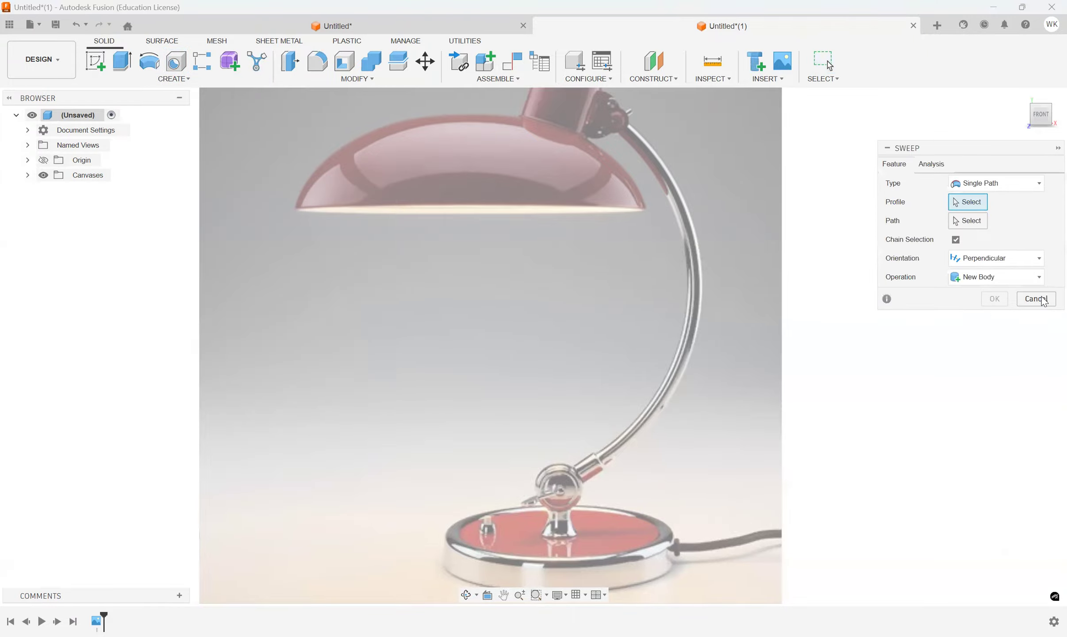
click(1036, 299)
Step: Start a new sketch on the front plane, parallel to the lamp reference canvas
scroll(868, 258, down, 3)
middle_drag(866, 254, 700, 272)
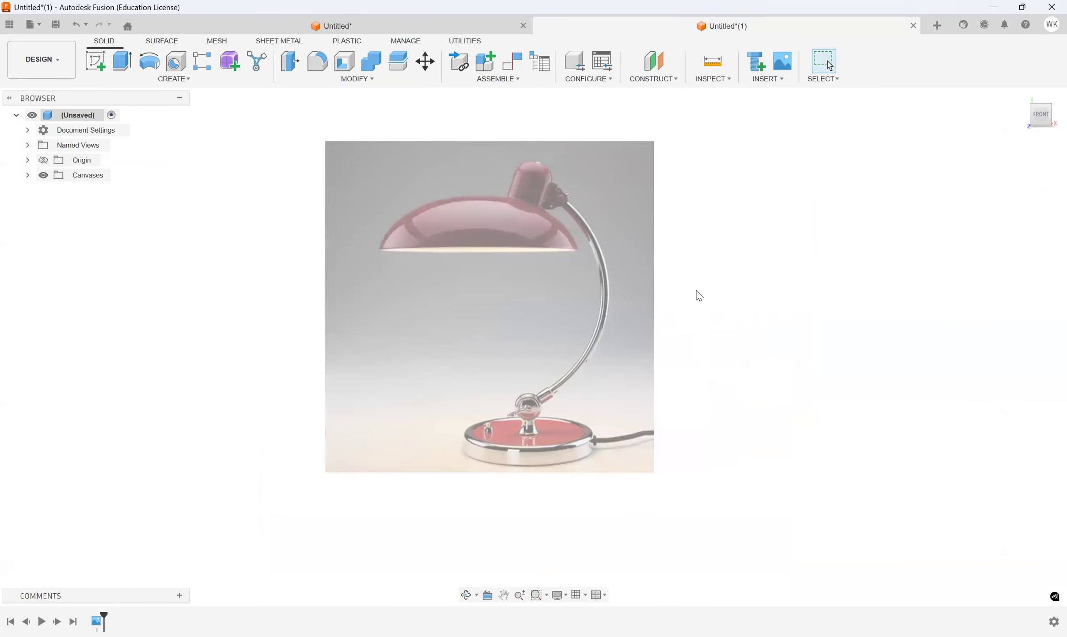
scroll(689, 300, up, 3)
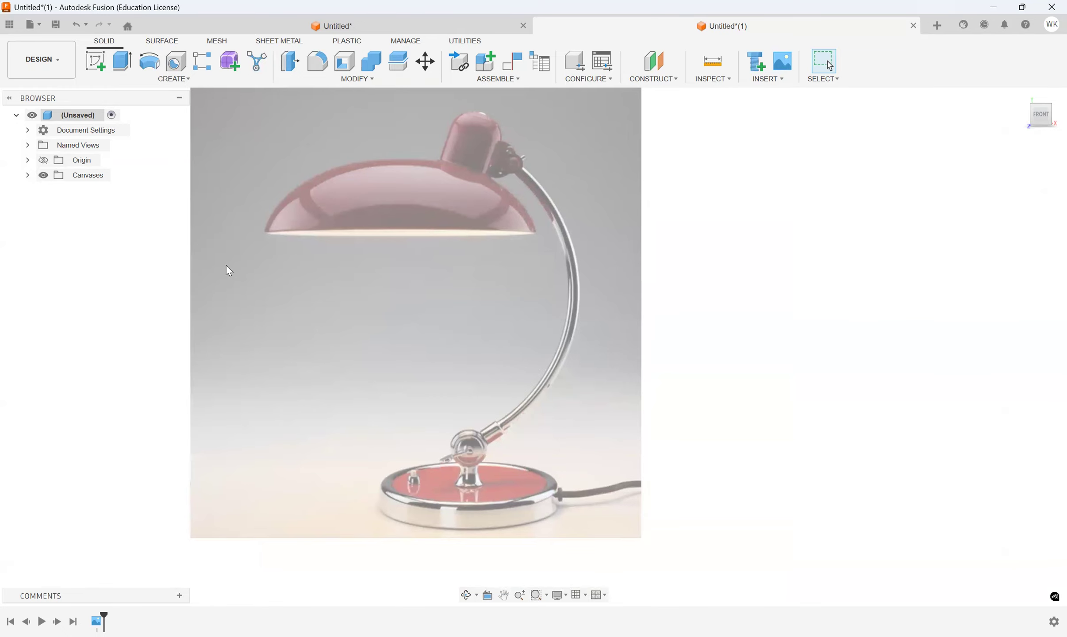
click(96, 61)
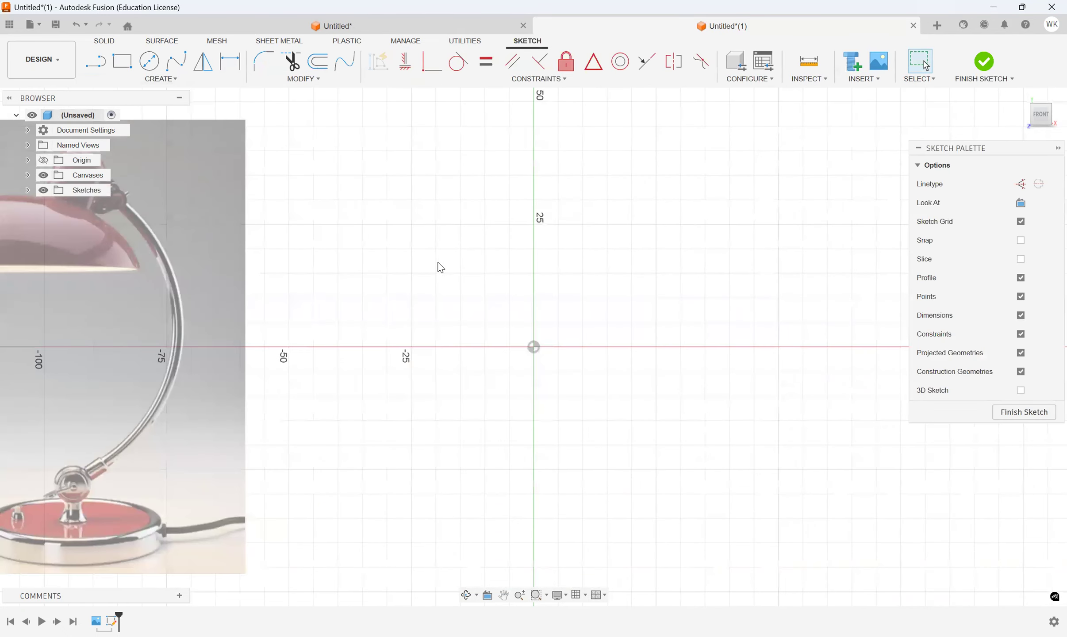
middle_drag(496, 252, 837, 179)
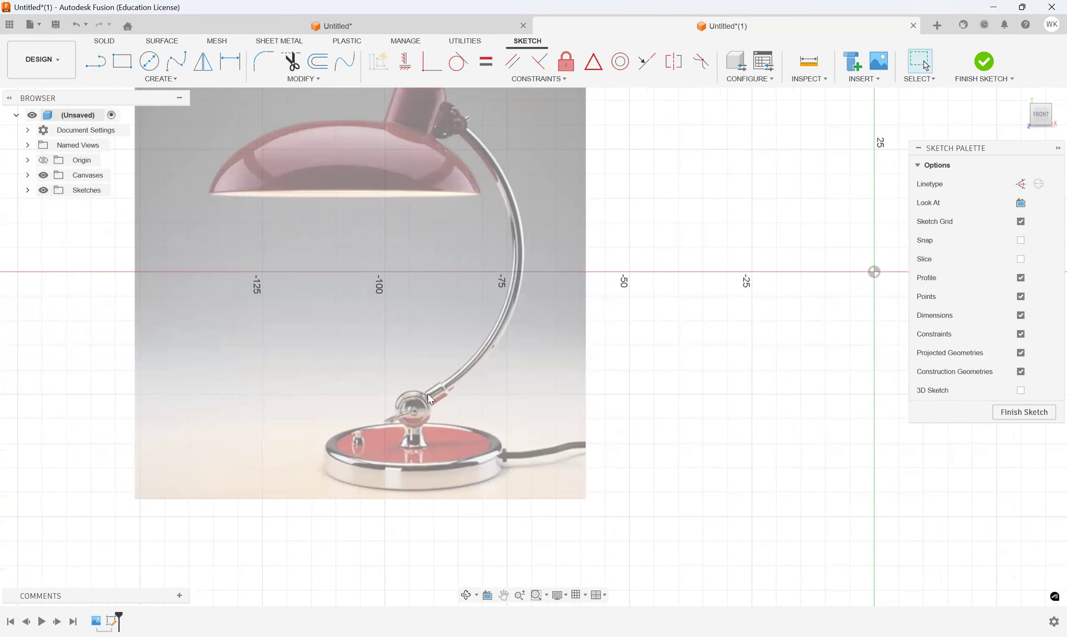
middle_drag(606, 232, 539, 286)
scroll(406, 354, up, 1)
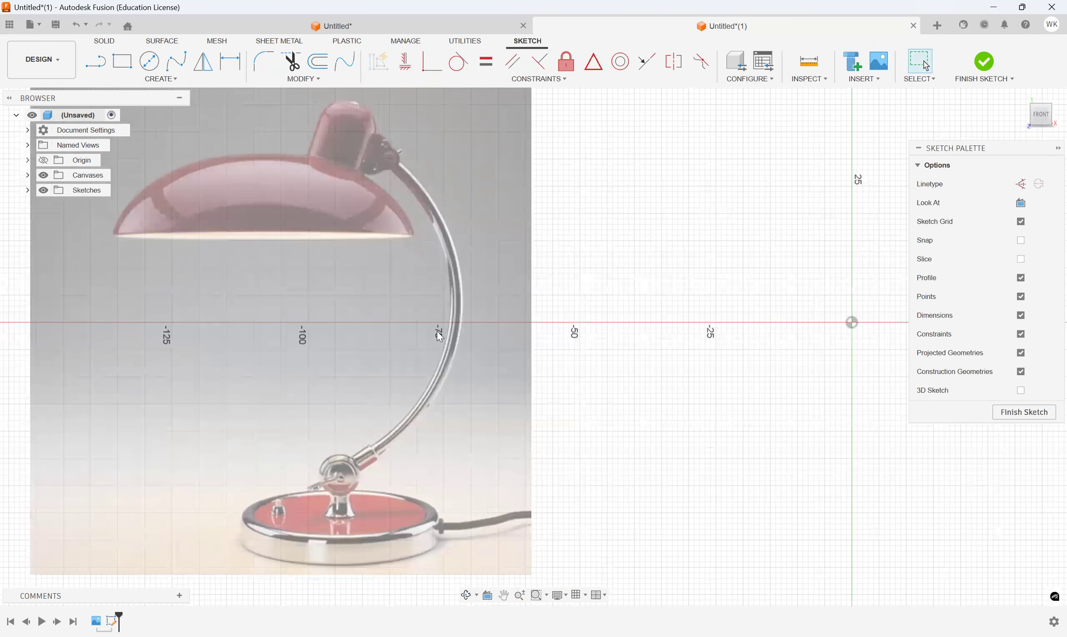
scroll(467, 257, up, 1)
mouse_move(467, 258)
middle_down()
mouse_move(518, 262)
mouse_move(529, 274)
middle_up()
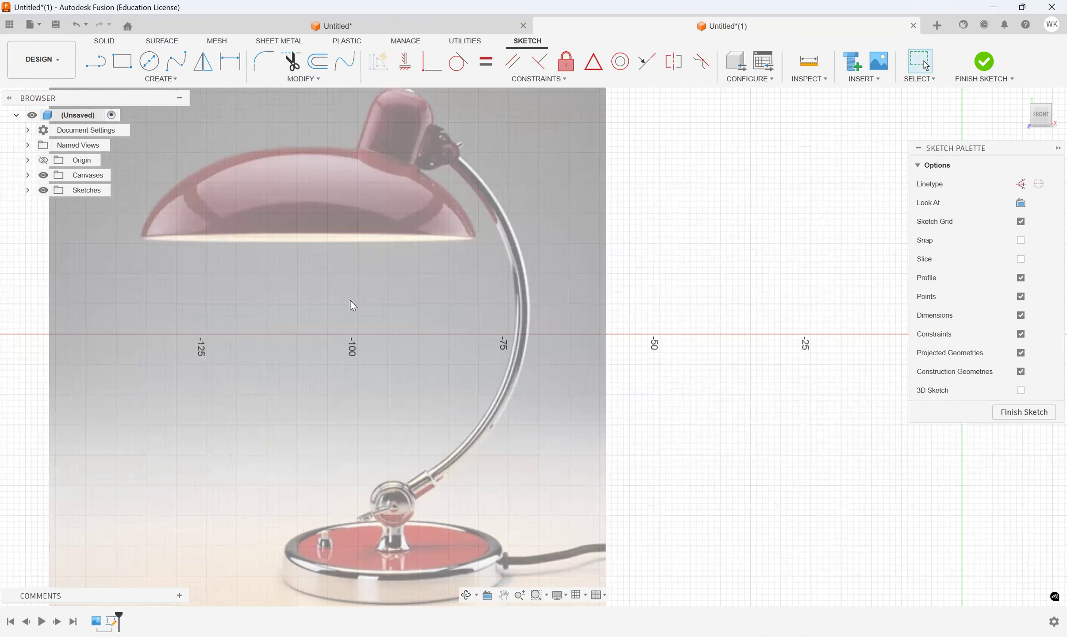
Step: Draw a fit point spline along the lamp's curved arm, from the shade joint down to the base joint
click(175, 61)
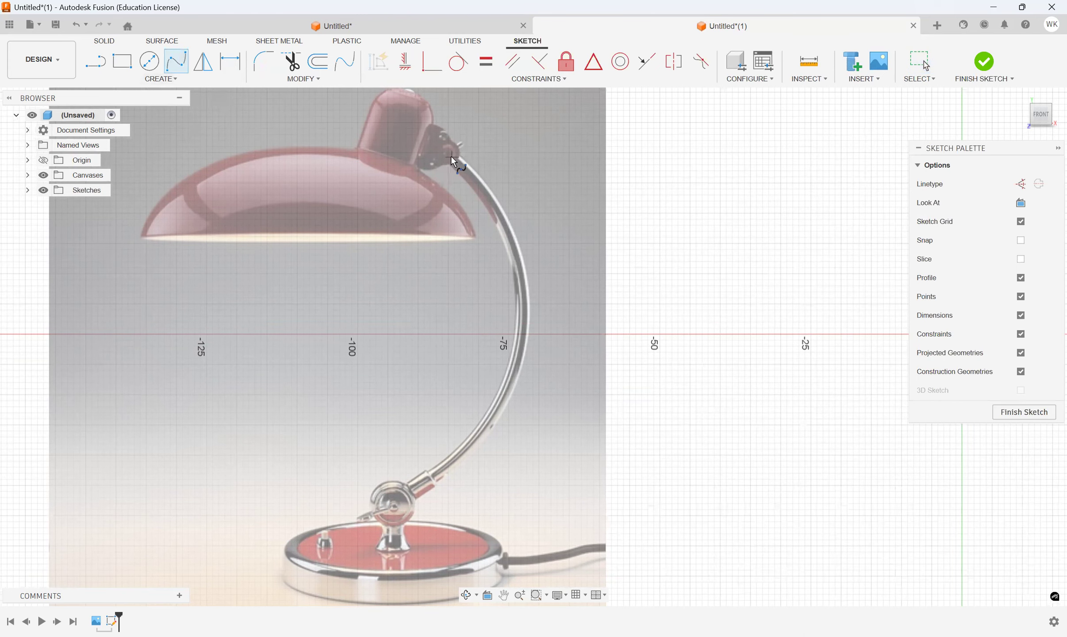
click(502, 220)
click(521, 346)
click(415, 494)
key(Escape)
Step: Adjust the spline's two intermediate fit points to follow the arm in the image, and finish the sketch
scroll(554, 352, up, 2)
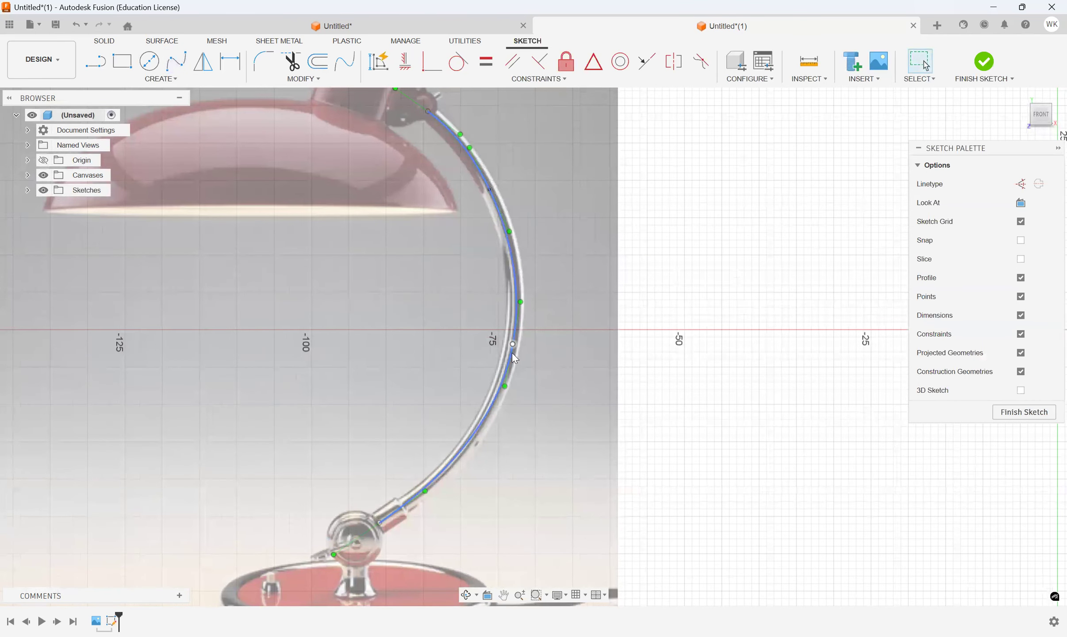
click(512, 352)
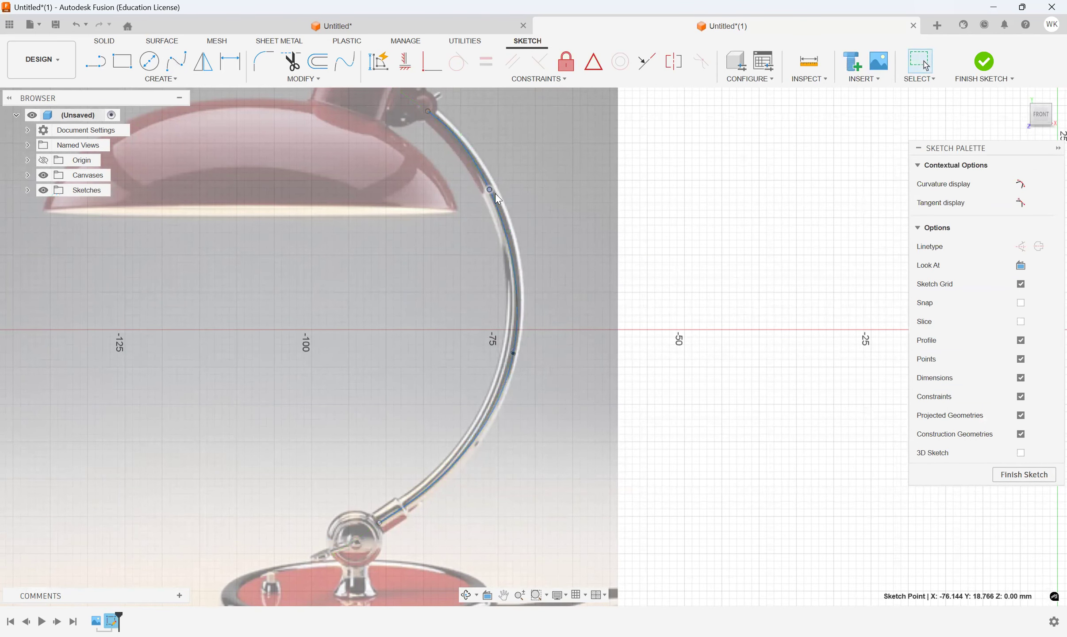
drag(489, 189, 496, 201)
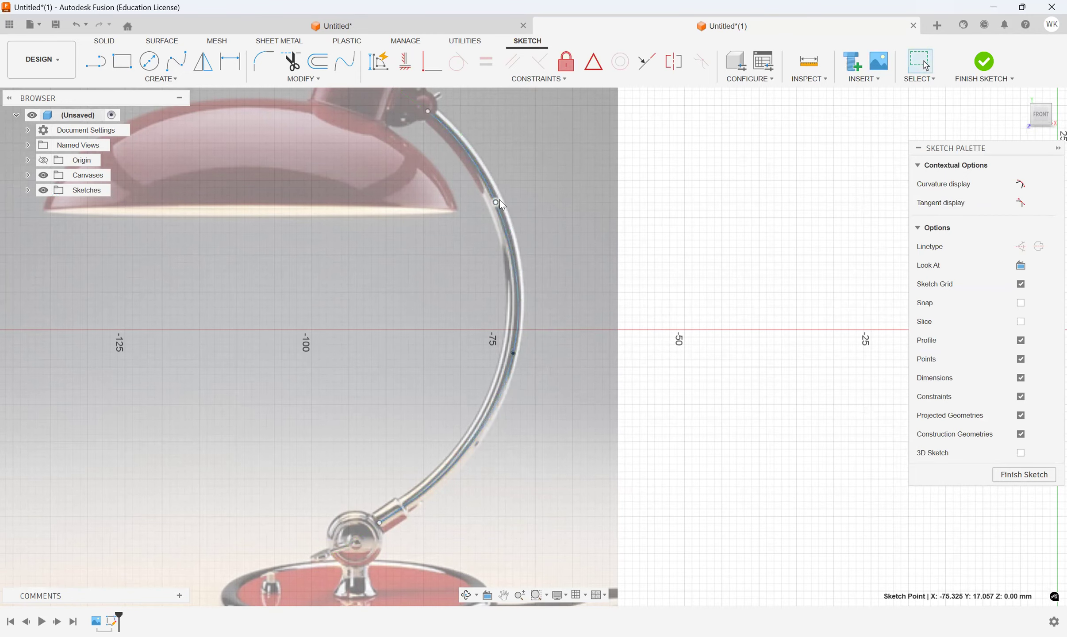
click(528, 189)
scroll(467, 162, down, 2)
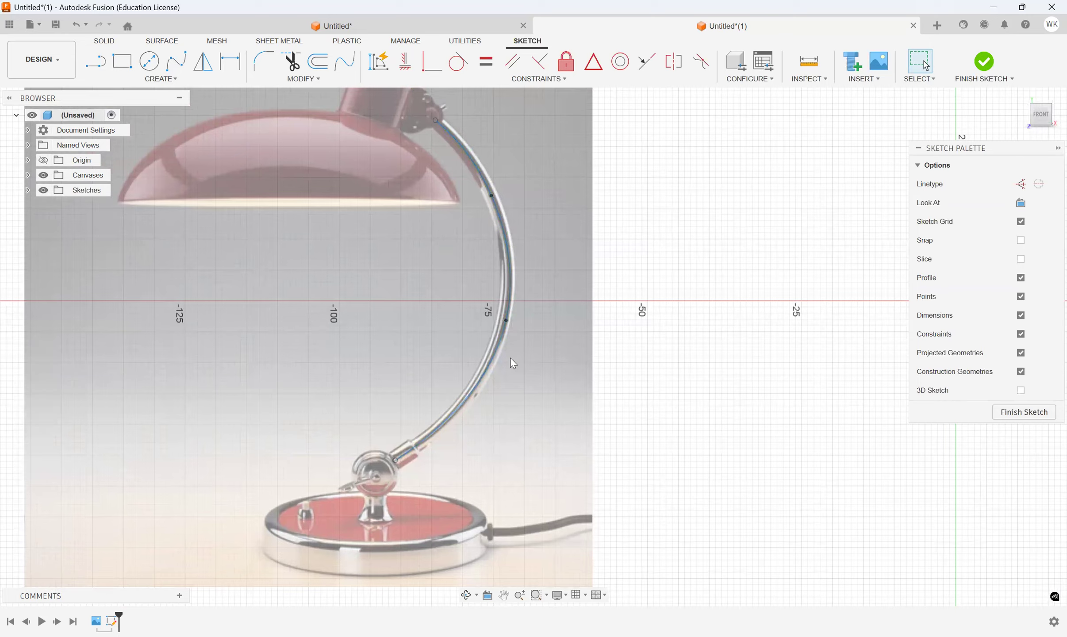
click(983, 62)
Step: Examine the arm spline against the lamp canvas from an angled view and from the front
middle_drag(804, 184, 902, 190)
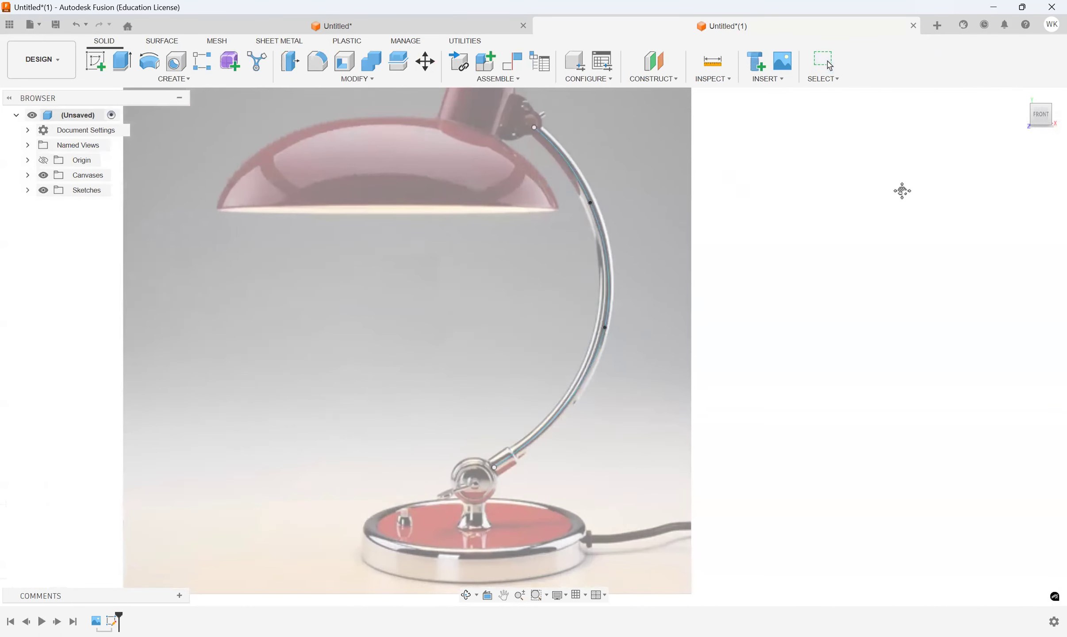
scroll(725, 389, up, 1)
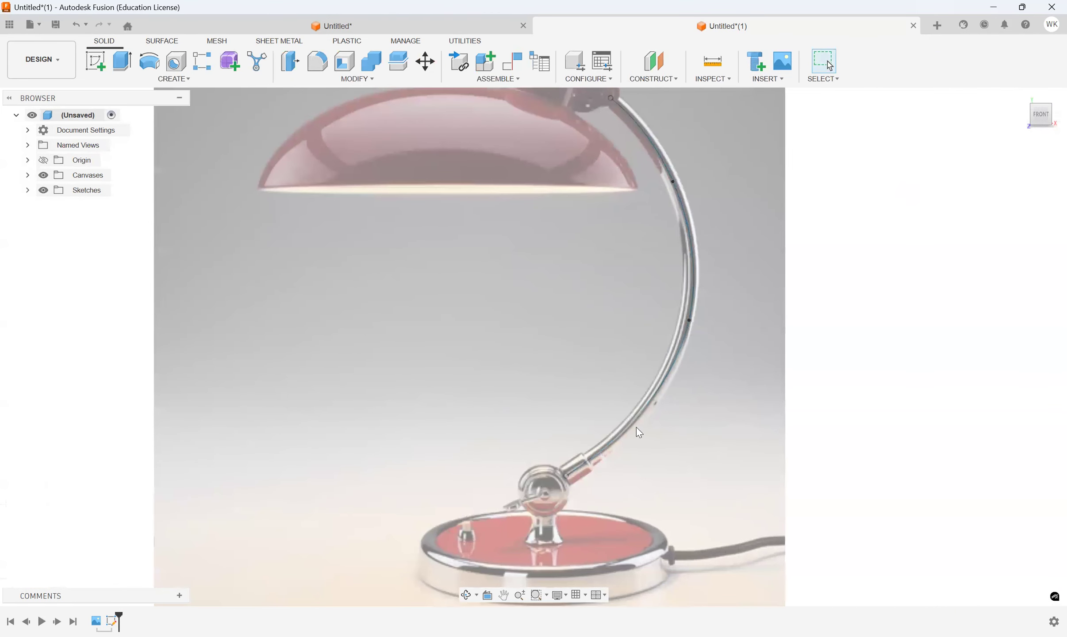
click(626, 432)
mouse_move(626, 433)
shift+middle_down()
mouse_move(621, 466)
mouse_move(589, 475)
mouse_move(557, 432)
shift+middle_up()
scroll(588, 445, down, 5)
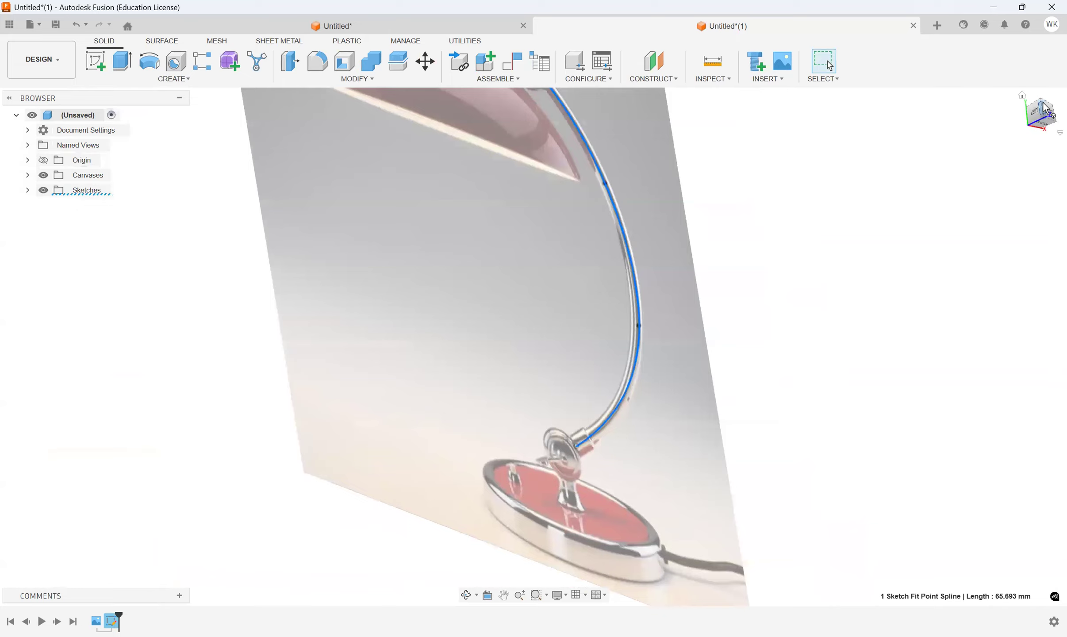
click(1049, 113)
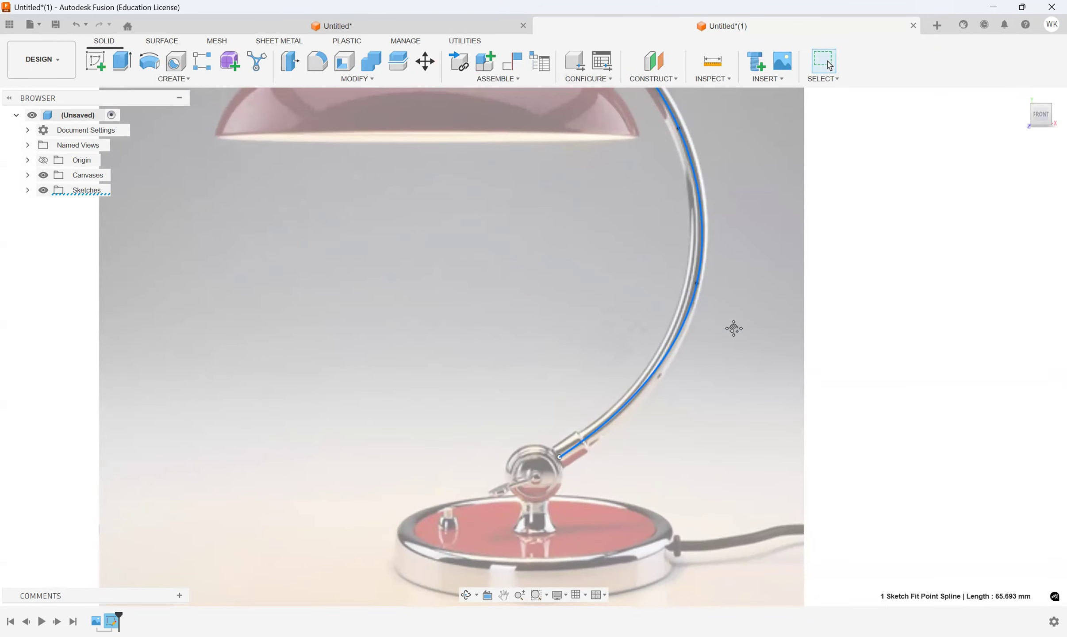
middle_drag(734, 328, 664, 372)
scroll(707, 319, down, 3)
scroll(686, 320, up, 2)
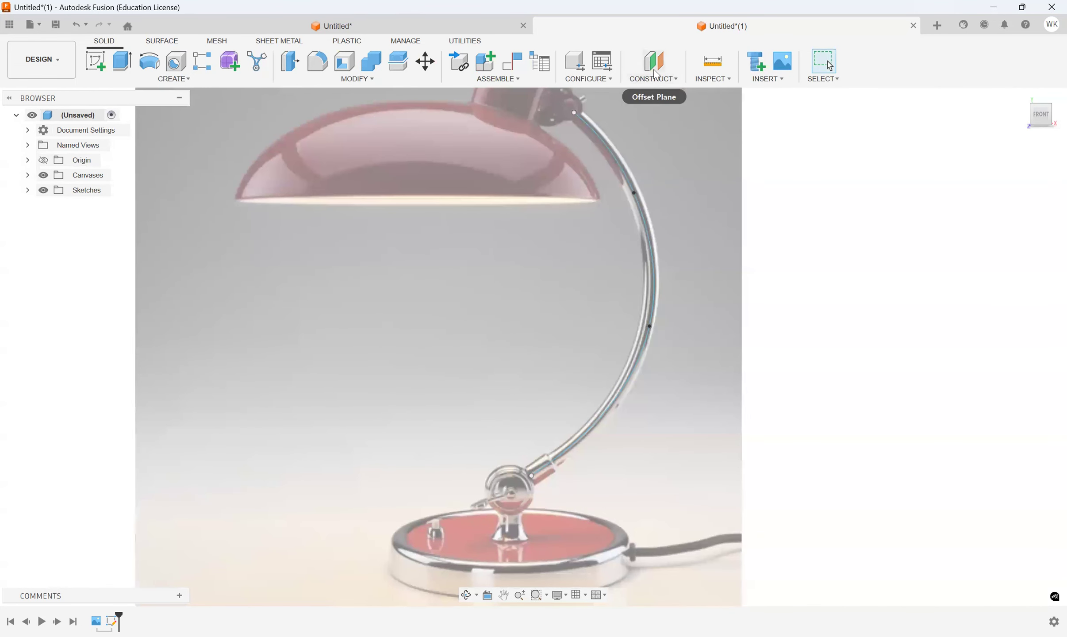
Step: Create a Plane Along Path on the arm spline at proportional distance 1.00, at its lower end by the base joint
click(578, 115)
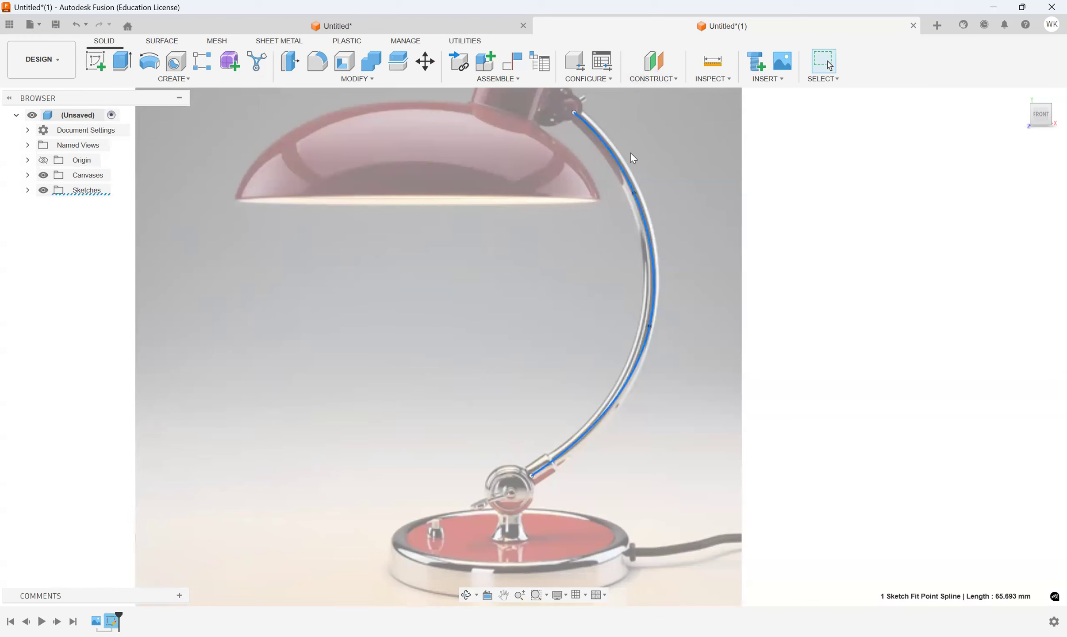
click(668, 80)
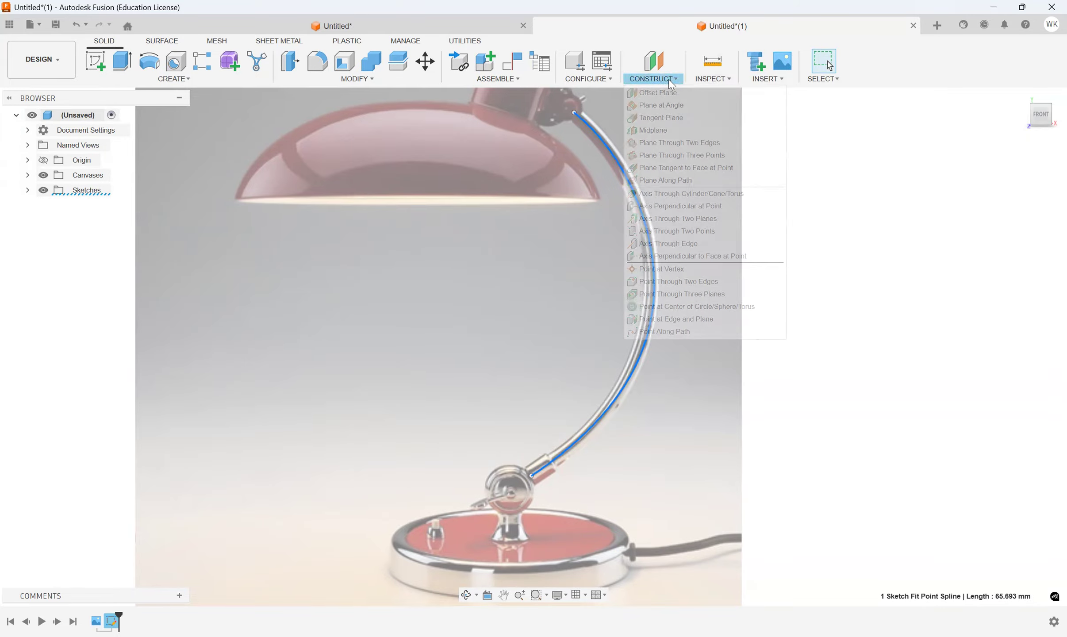
click(662, 181)
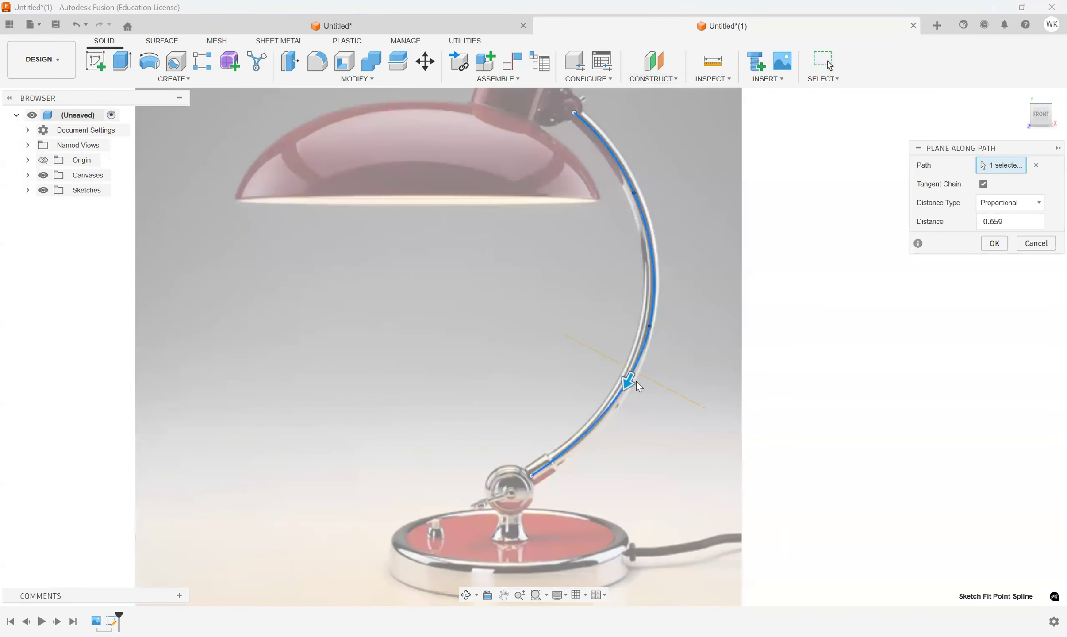
drag(544, 500, 678, 161)
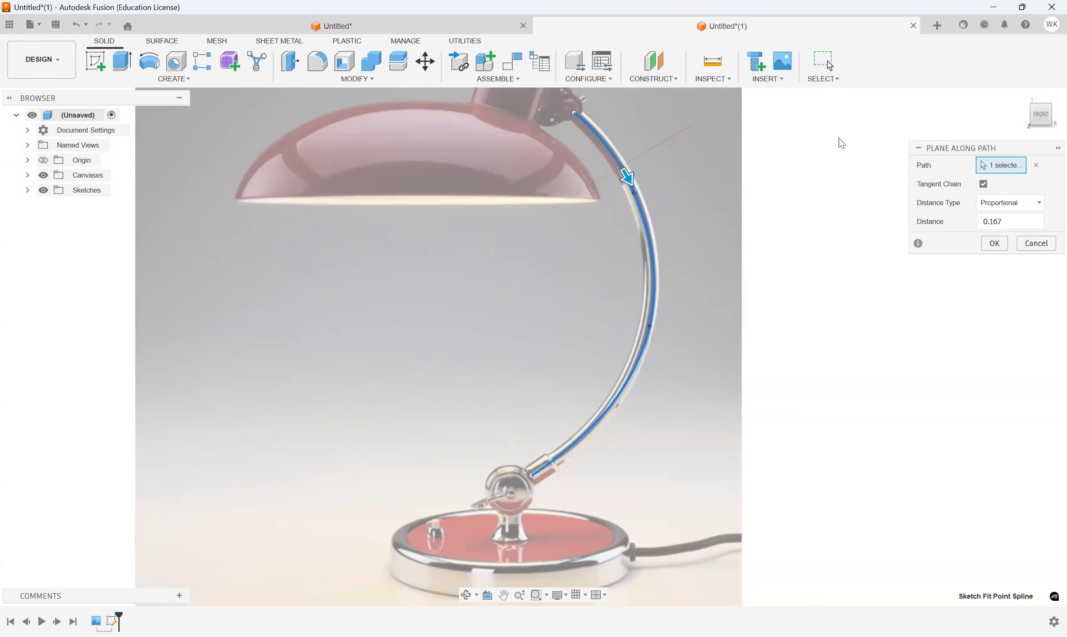
drag(1041, 118, 1050, 119)
shift+middle_drag(637, 214, 656, 193)
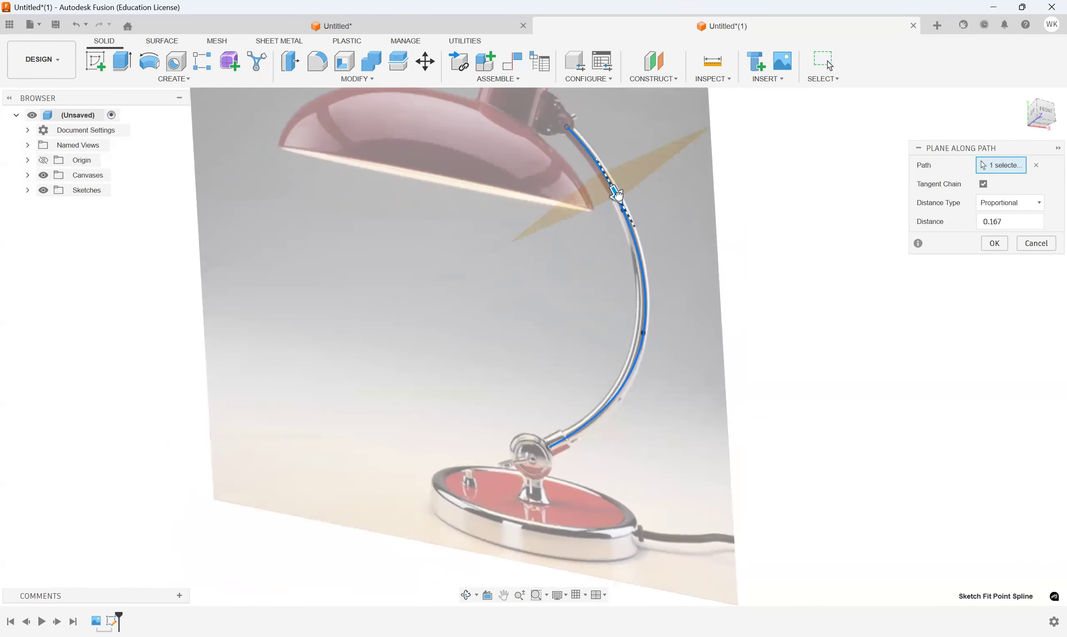
drag(617, 194, 541, 450)
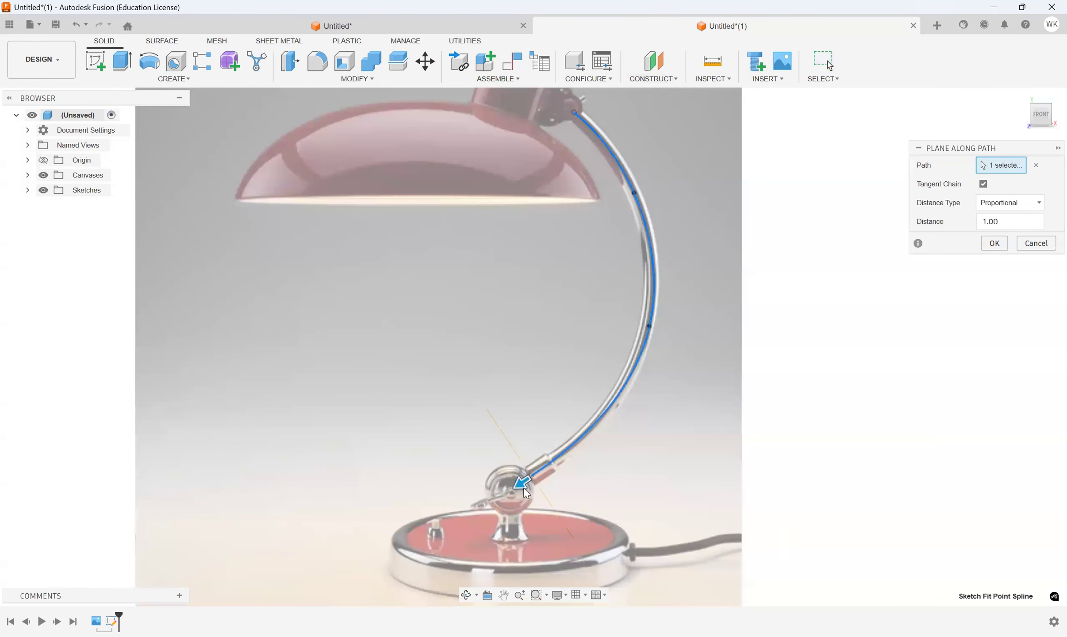
mouse_move(533, 476)
mouse_down()
mouse_move(607, 424)
mouse_move(626, 159)
mouse_move(576, 112)
mouse_move(656, 251)
mouse_move(668, 329)
mouse_move(621, 417)
mouse_move(512, 513)
mouse_move(643, 436)
mouse_move(664, 162)
mouse_move(560, 122)
mouse_move(678, 291)
mouse_move(515, 485)
mouse_up()
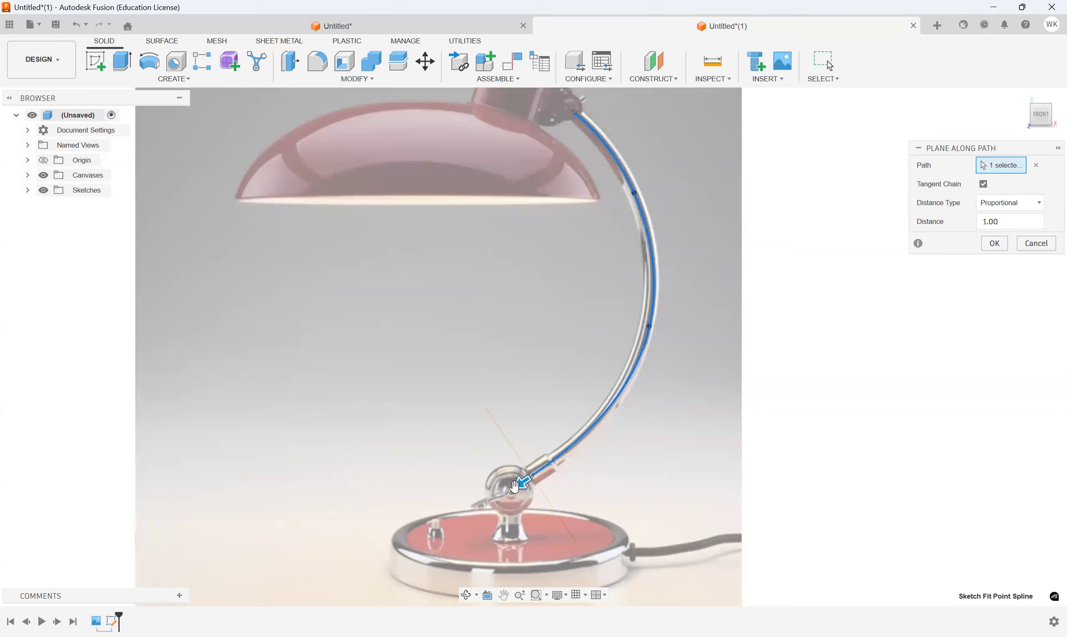
click(986, 242)
Step: Sketch a circle on the new plane, centred on the spline's lower end and about as wide as the arm's collar, and finish the sketch
drag(1040, 114, 1056, 106)
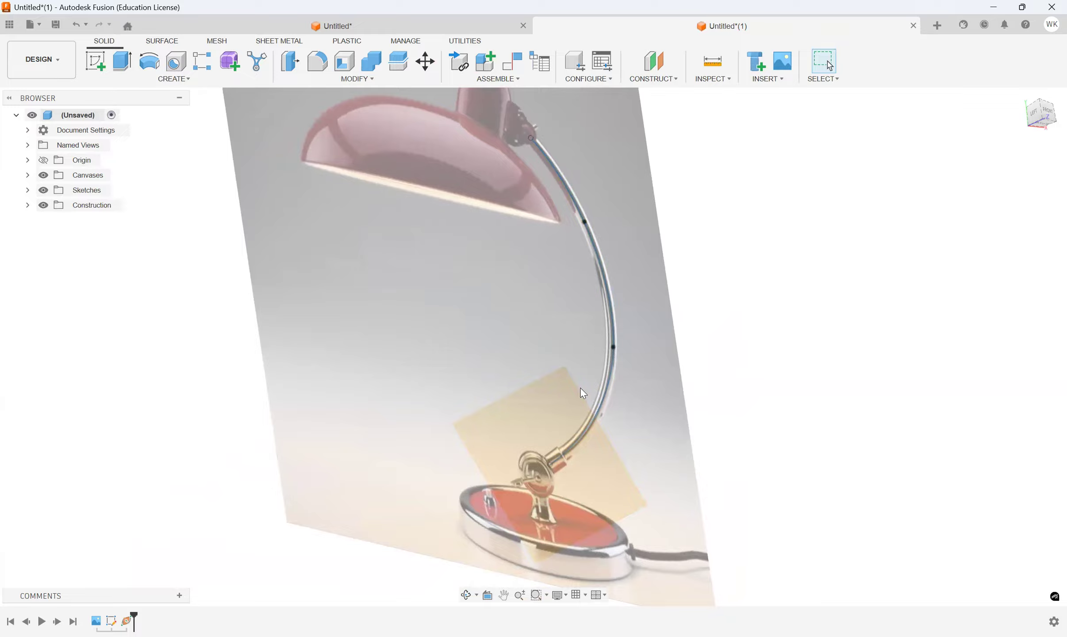
key(c)
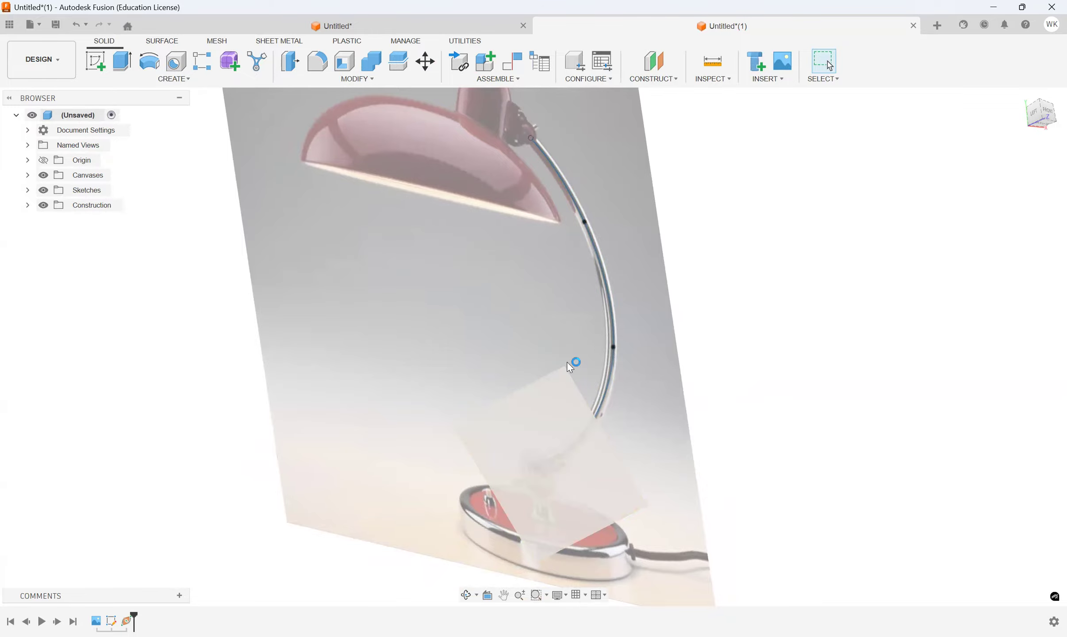
scroll(534, 347, up, 3)
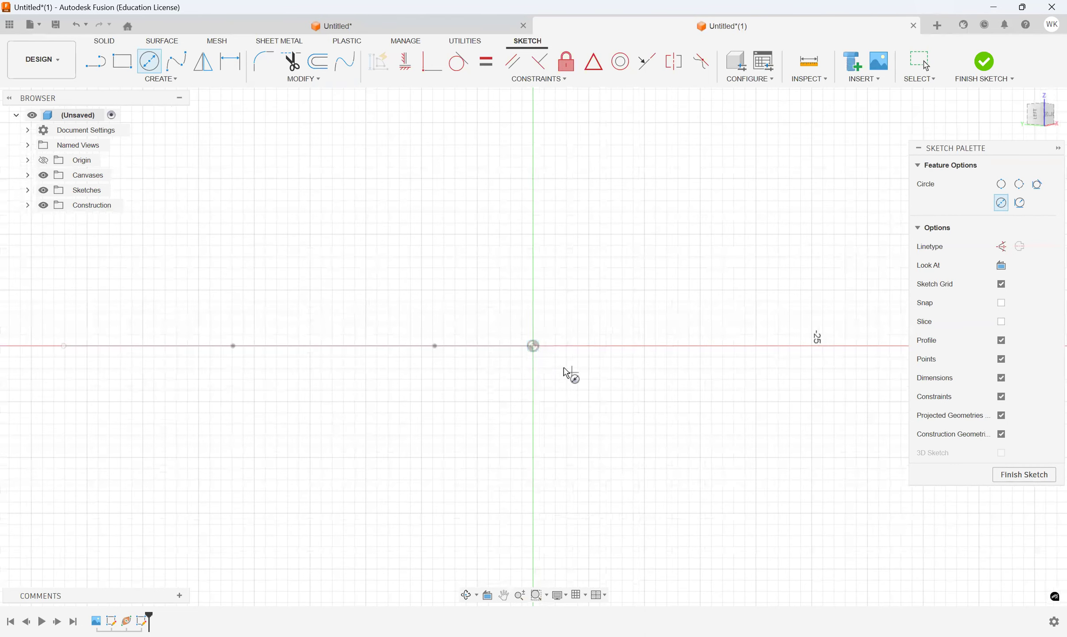
click(1050, 114)
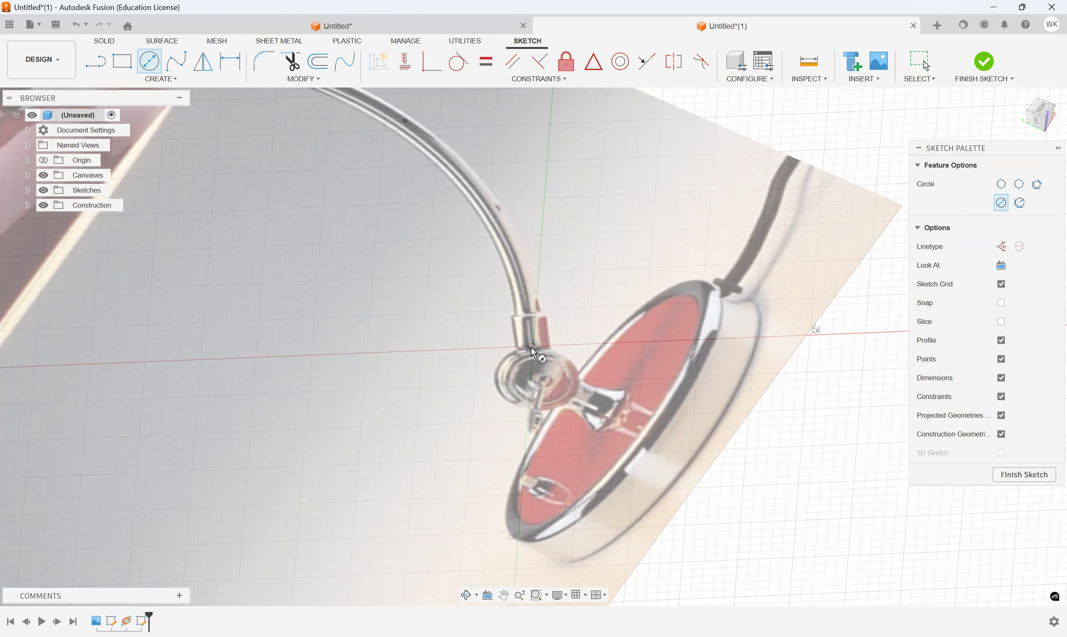
click(1050, 107)
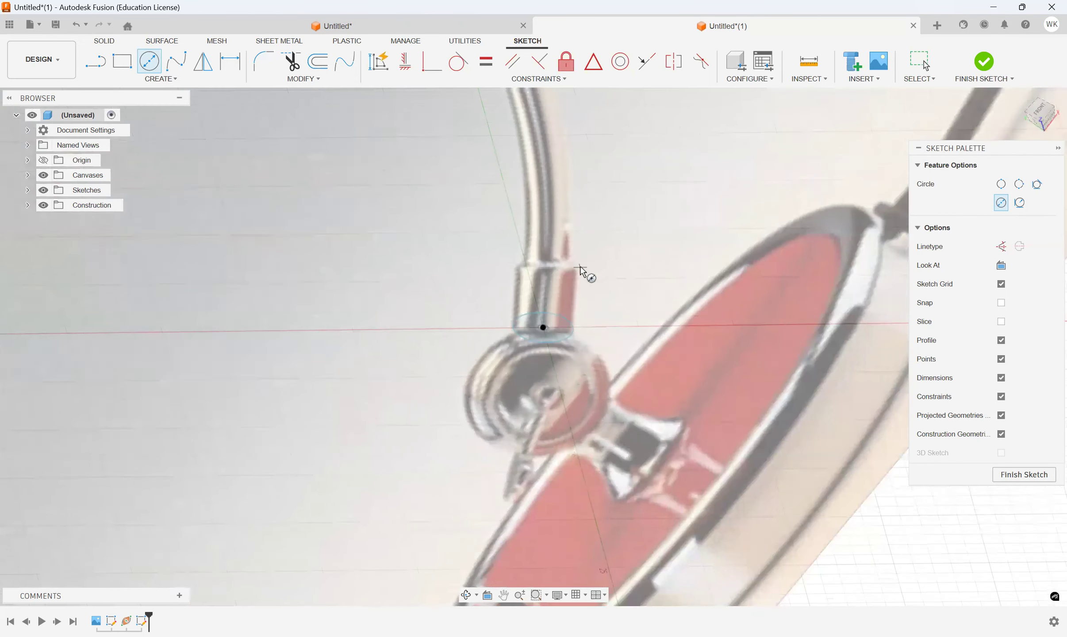
scroll(579, 267, down, 3)
click(998, 68)
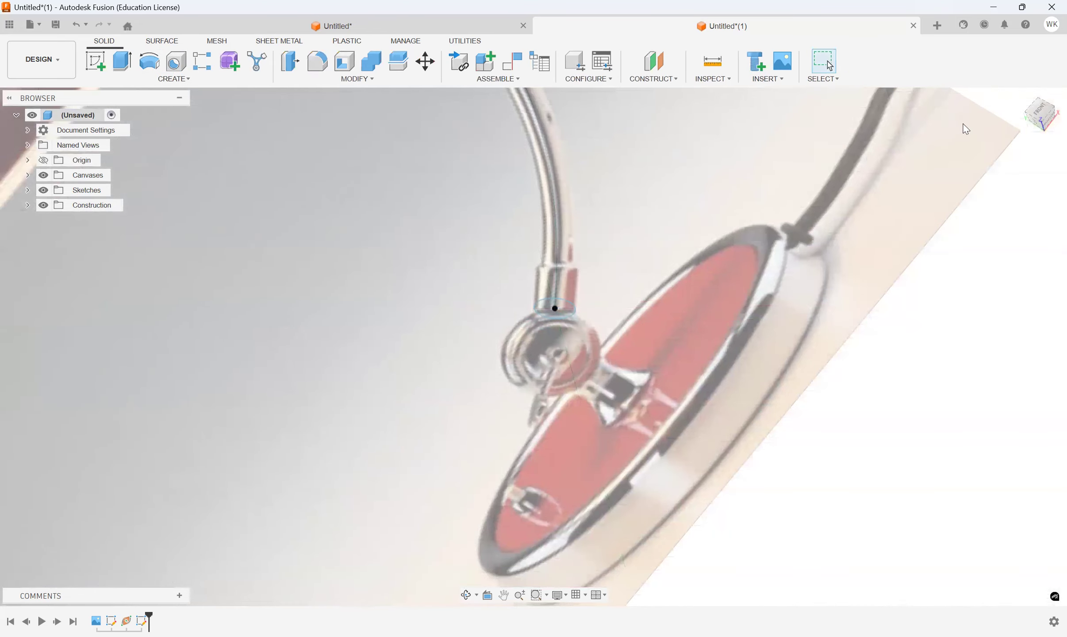
Step: Set up a Single Path sweep with the circle at the arm's lower end as the profile and the arm spline as the path
click(1040, 112)
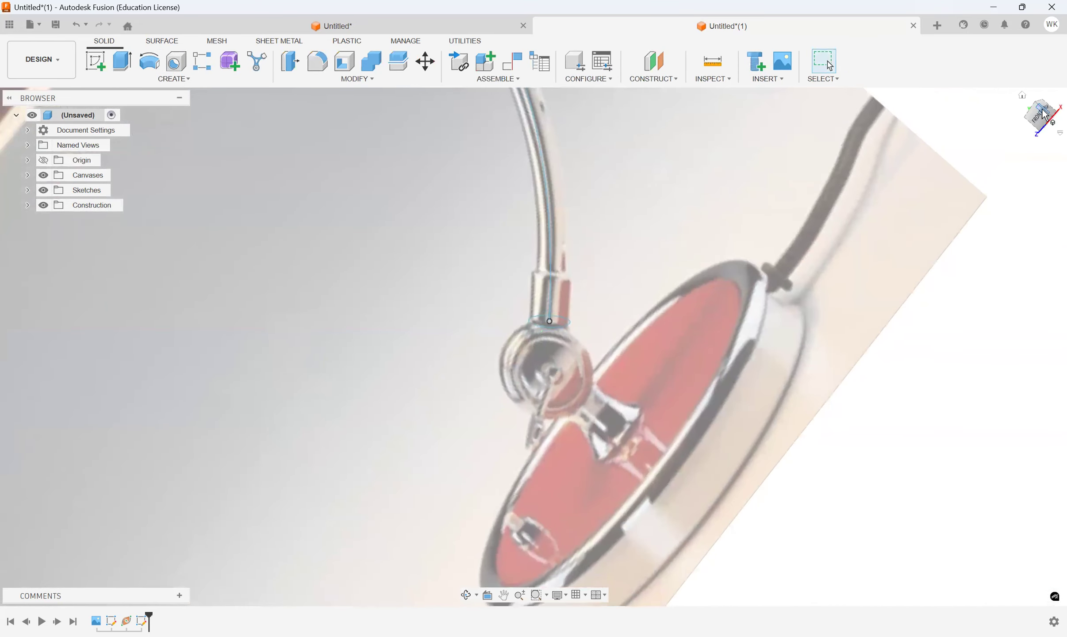
click(1048, 123)
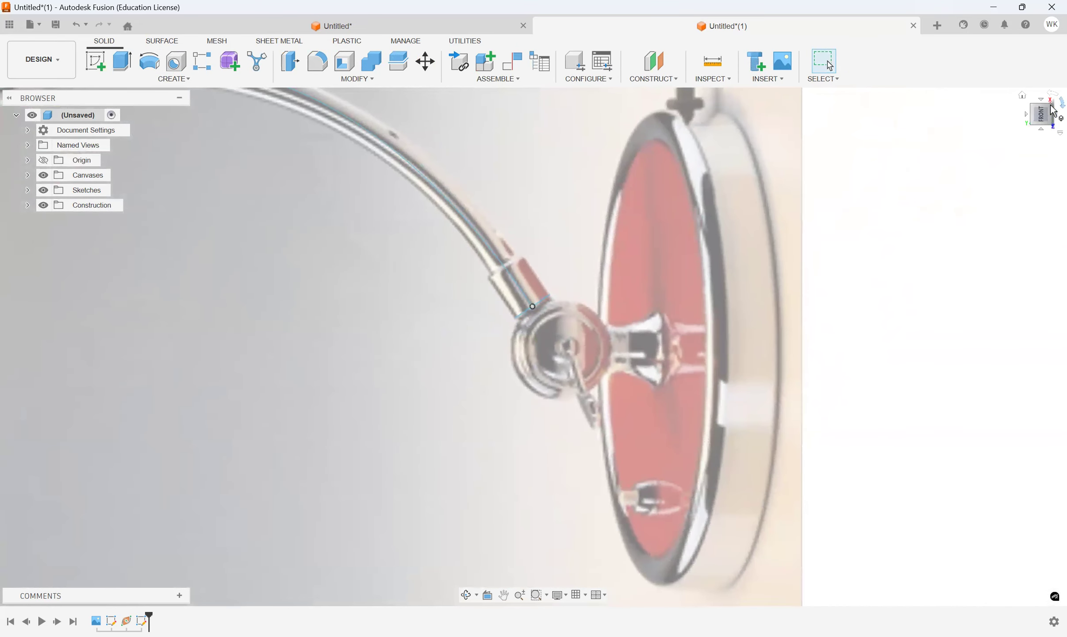
click(1052, 105)
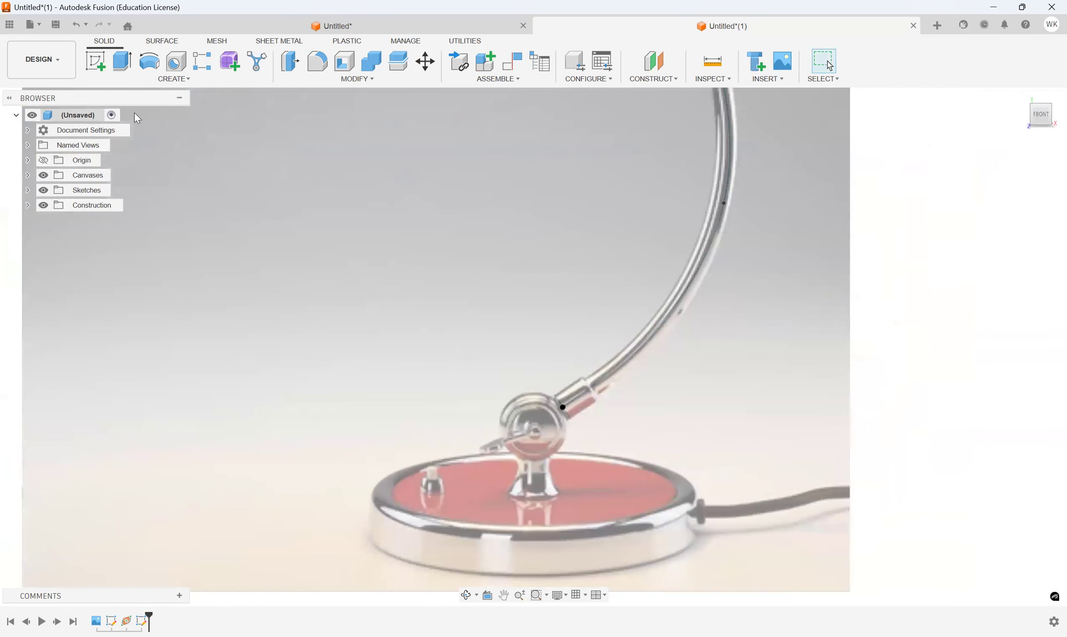
click(173, 79)
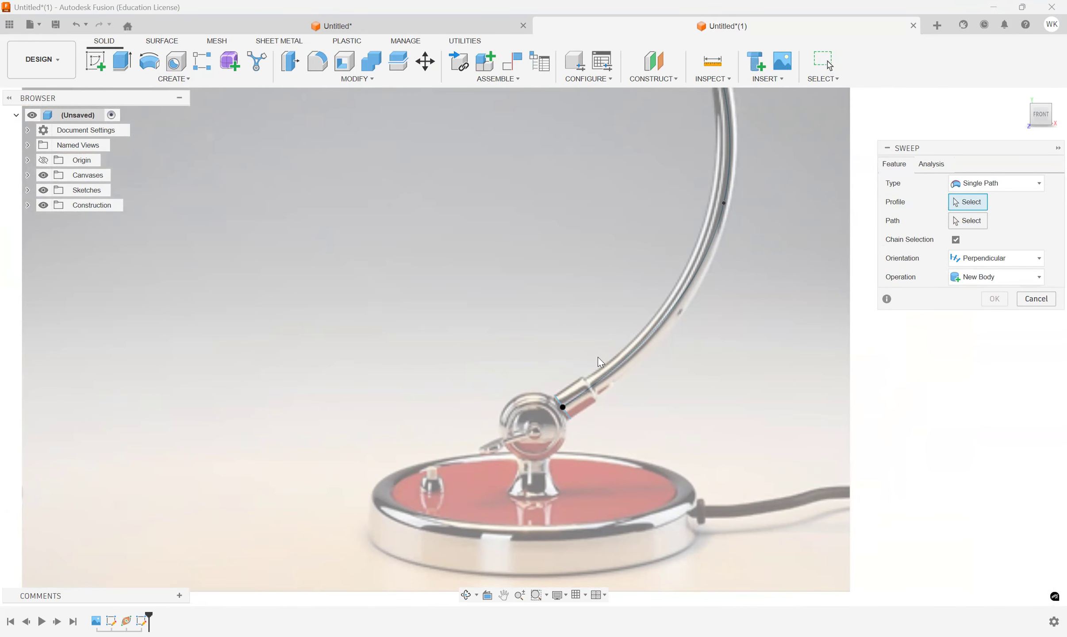
scroll(636, 177, down, 2)
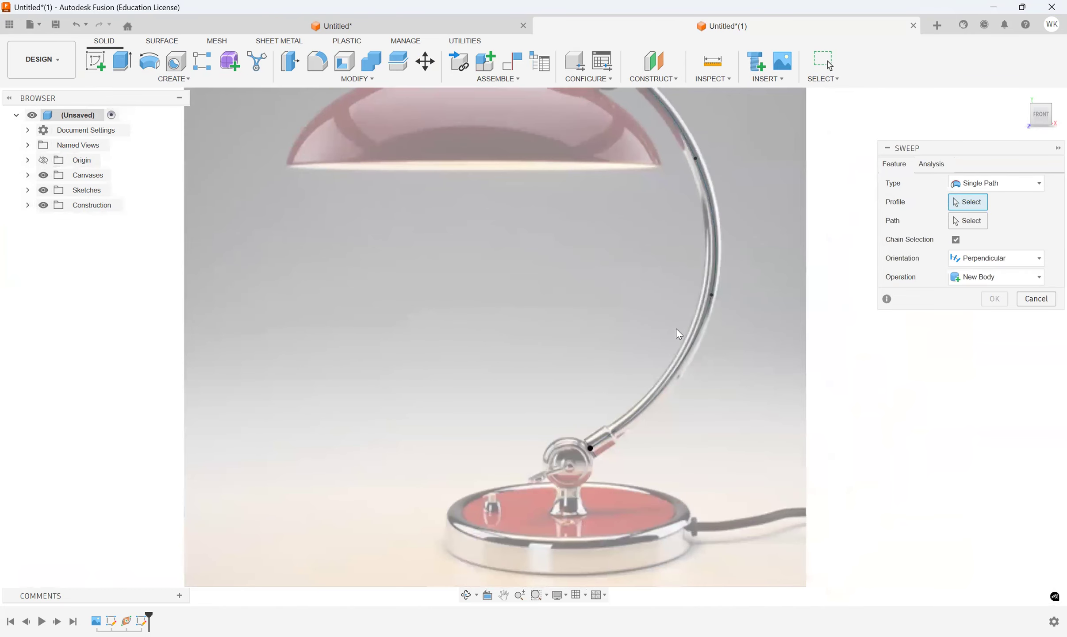
scroll(727, 264, down, 2)
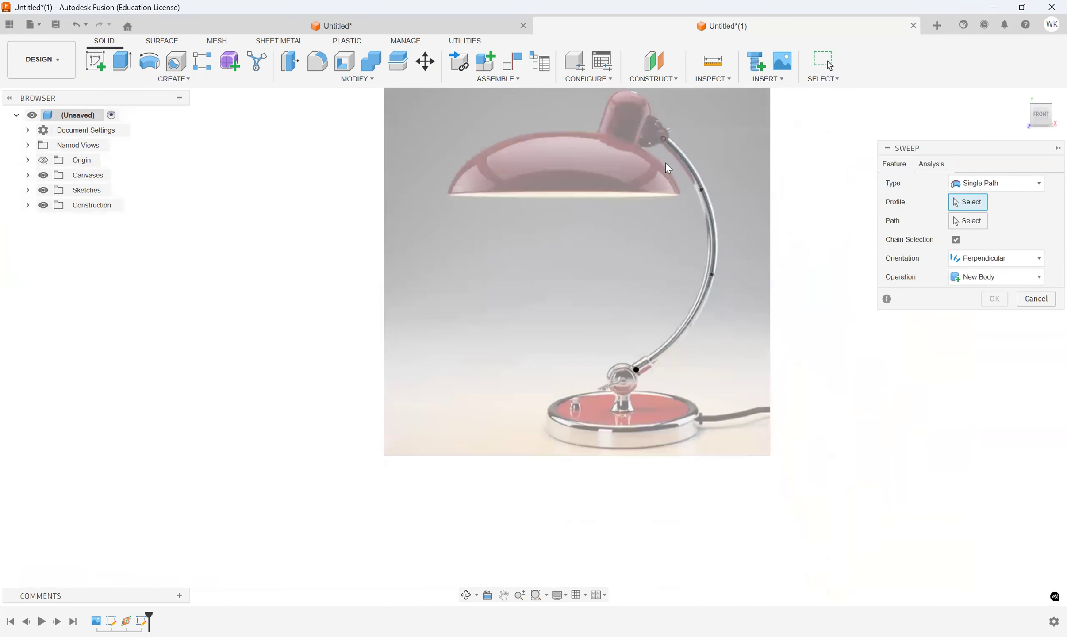
scroll(681, 365, up, 3)
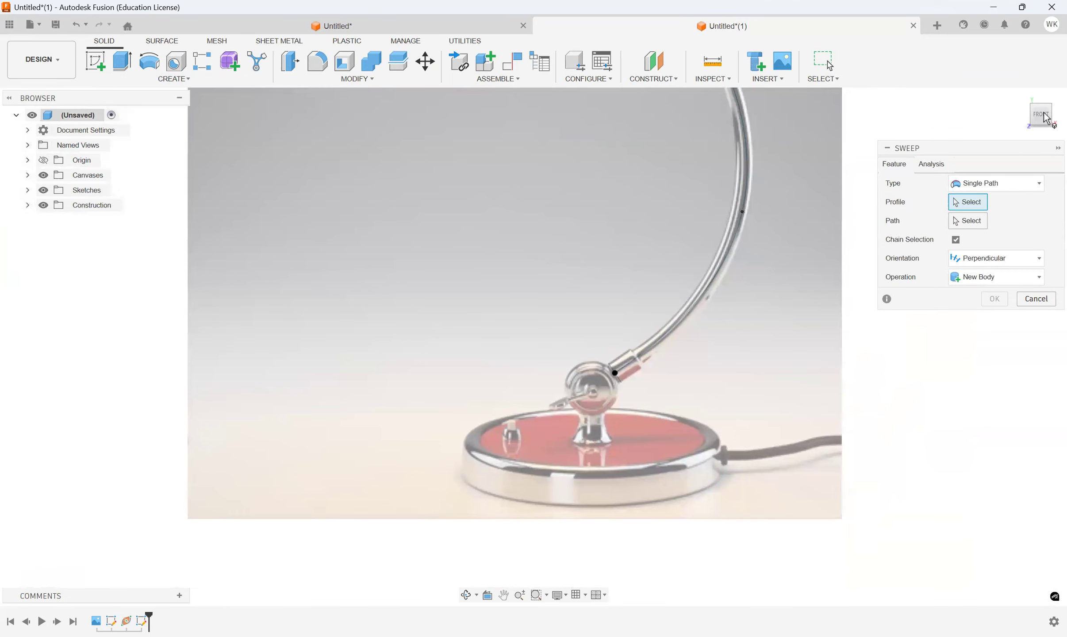
drag(1043, 113, 1061, 115)
scroll(620, 317, up, 3)
middle_drag(776, 331, 692, 335)
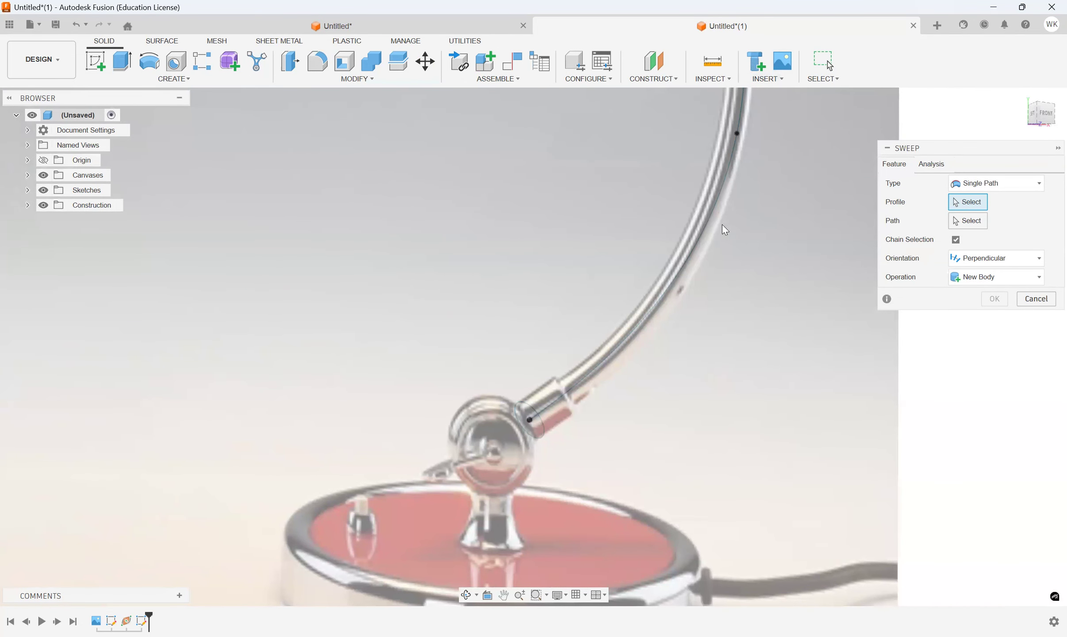
mouse_move(671, 80)
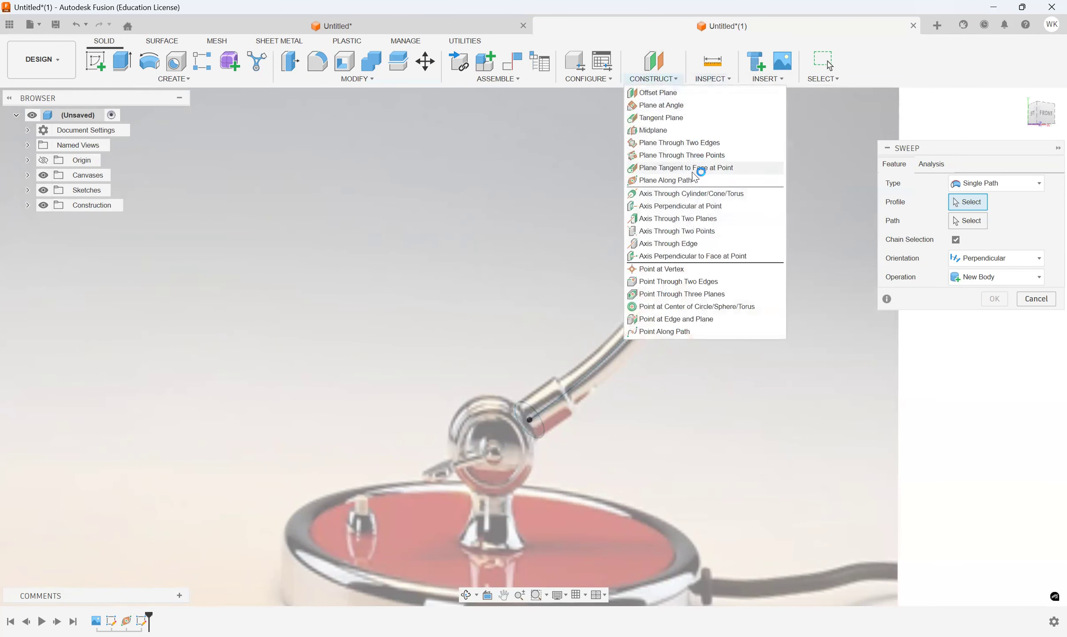
click(555, 203)
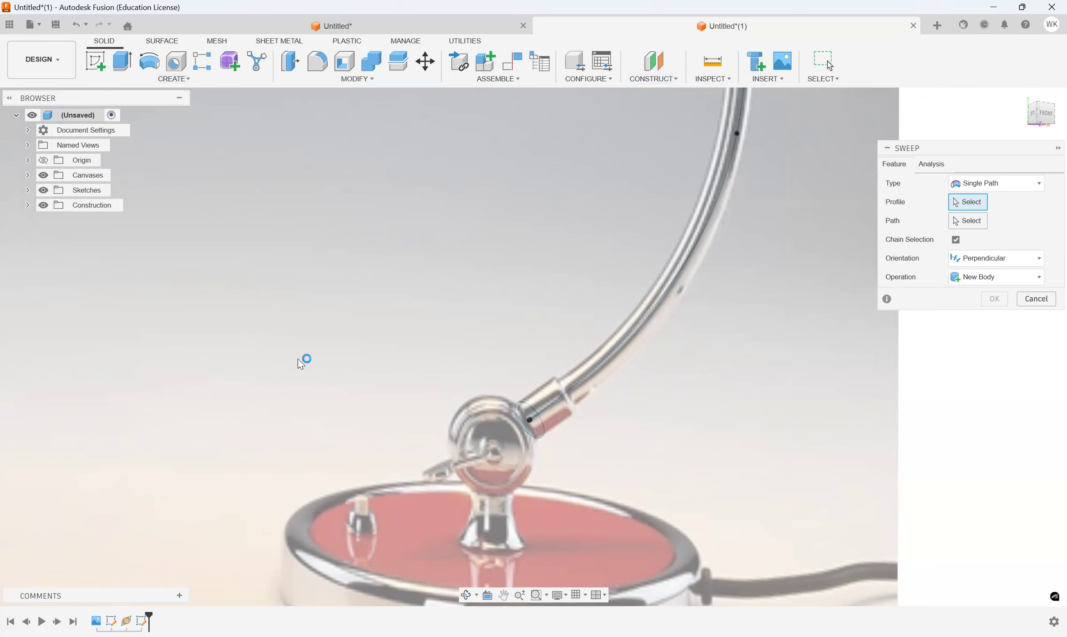
click(532, 421)
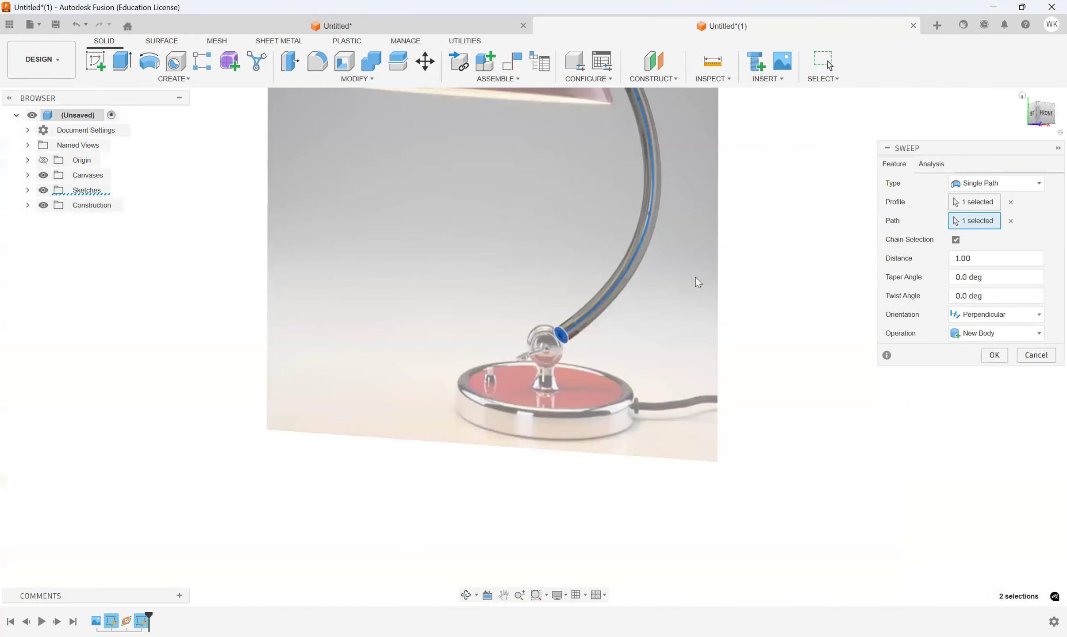
Step: Check the swept arm preview against the lamp canvas along its length, and create the sweep as a new body
shift+middle_drag(679, 333, 597, 332)
middle_drag(597, 333, 555, 490)
scroll(549, 486, up, 5)
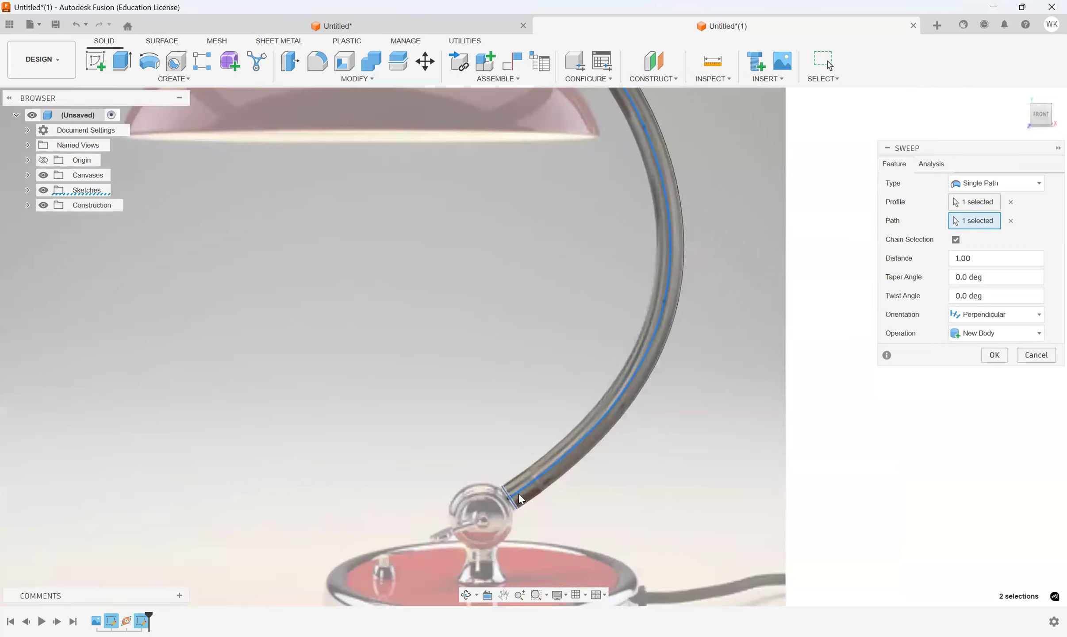
scroll(518, 494, down, 7)
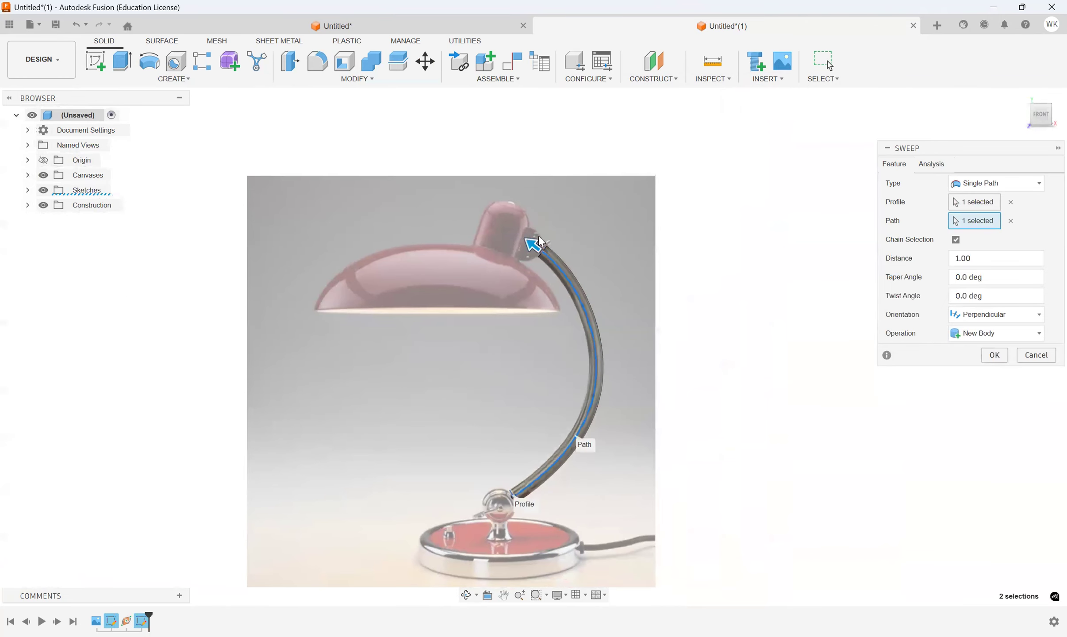
scroll(521, 506, up, 5)
scroll(531, 503, down, 4)
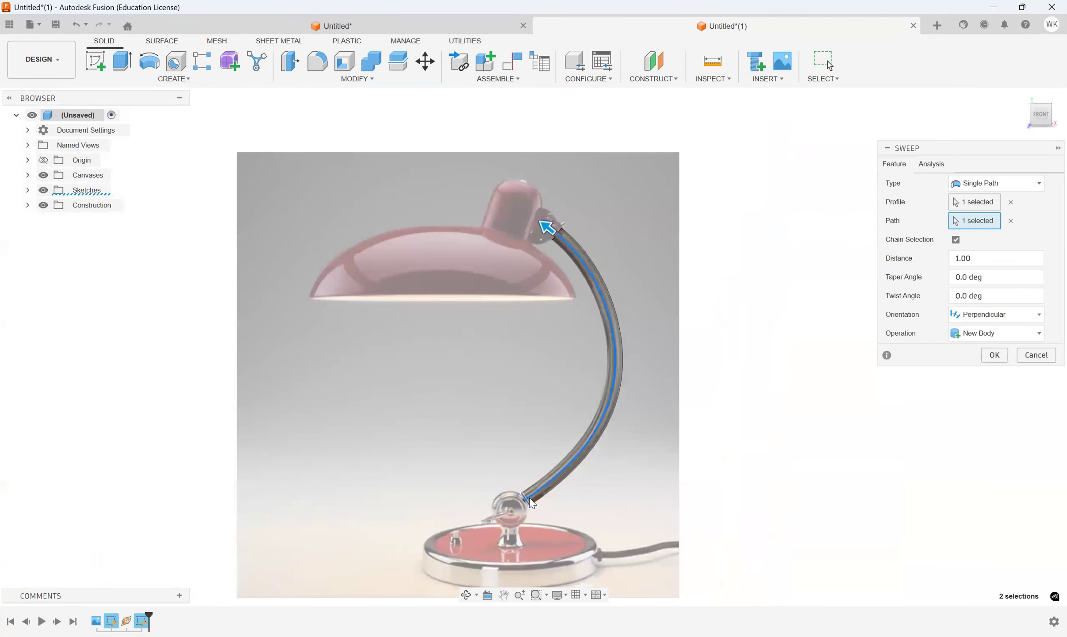
scroll(531, 500, down, 1)
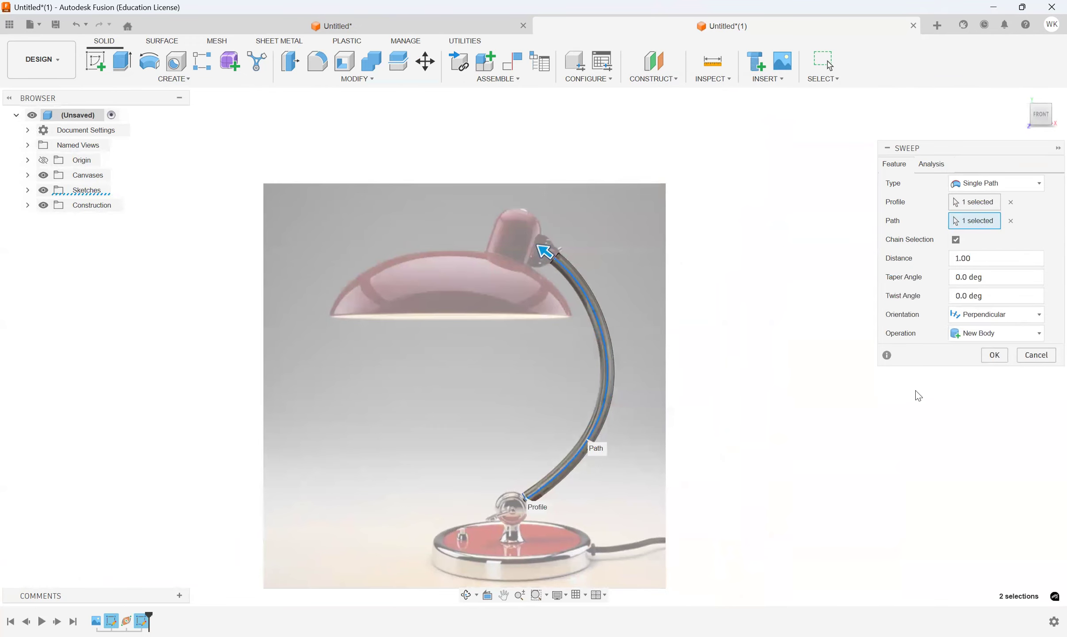
click(994, 356)
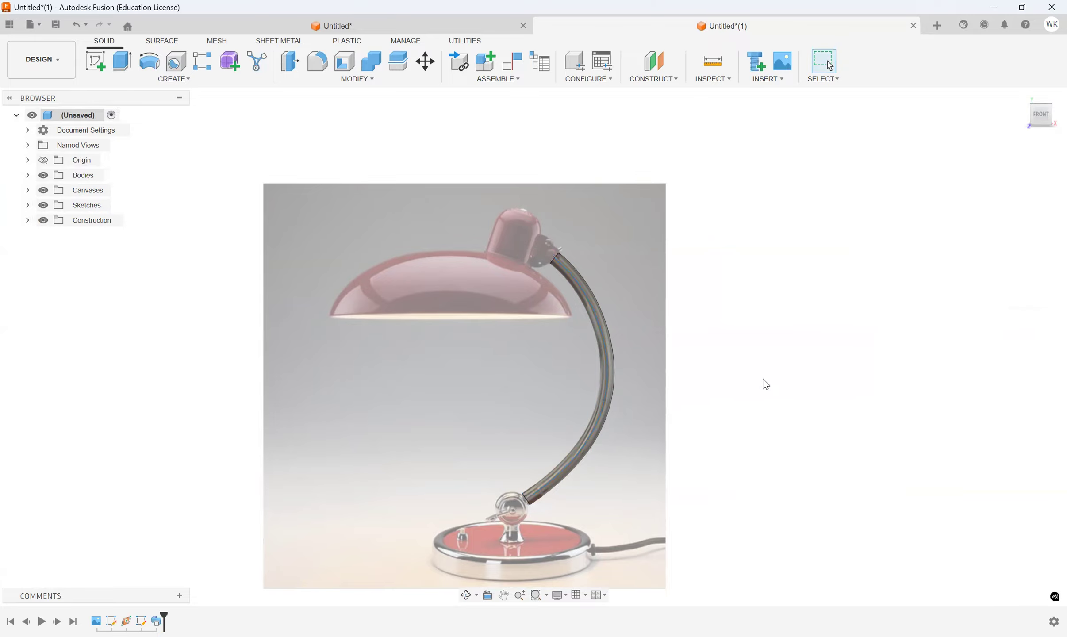
Step: Show and reopen the circle's sketch, and draw a circumscribed hexagon around the circle, centred on the same point
scroll(516, 498, up, 4)
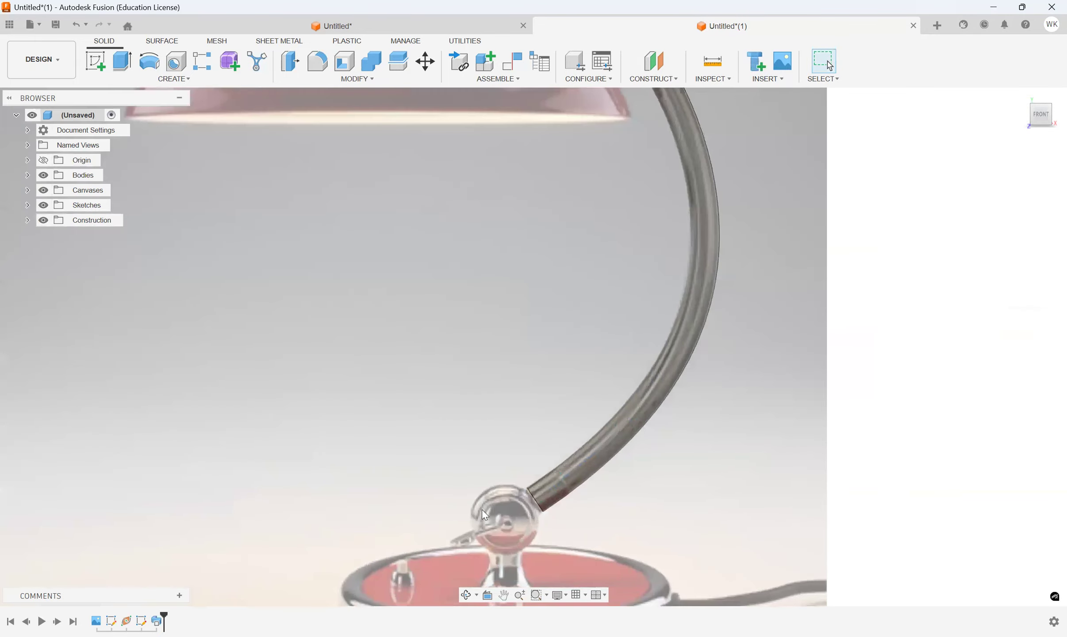
drag(1042, 113, 1064, 99)
scroll(602, 473, up, 6)
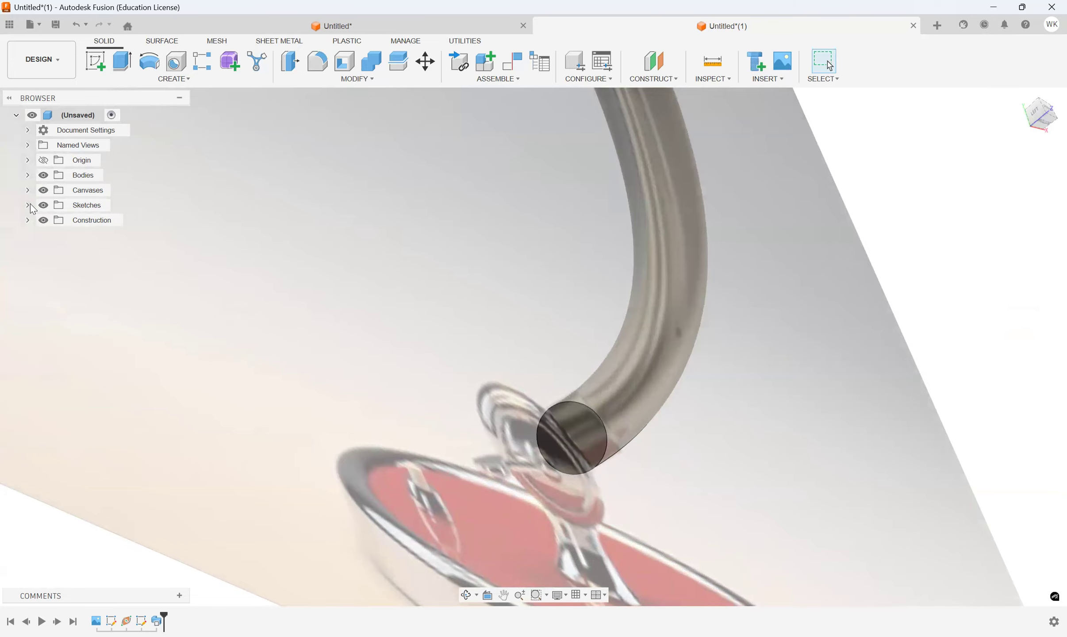
click(28, 204)
click(57, 235)
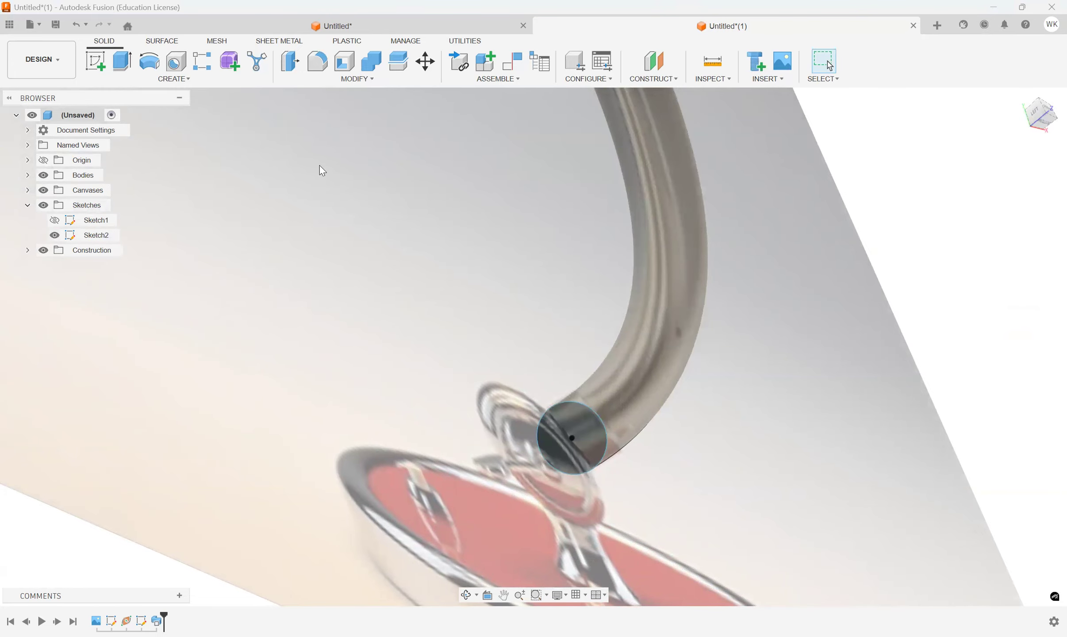
click(85, 239)
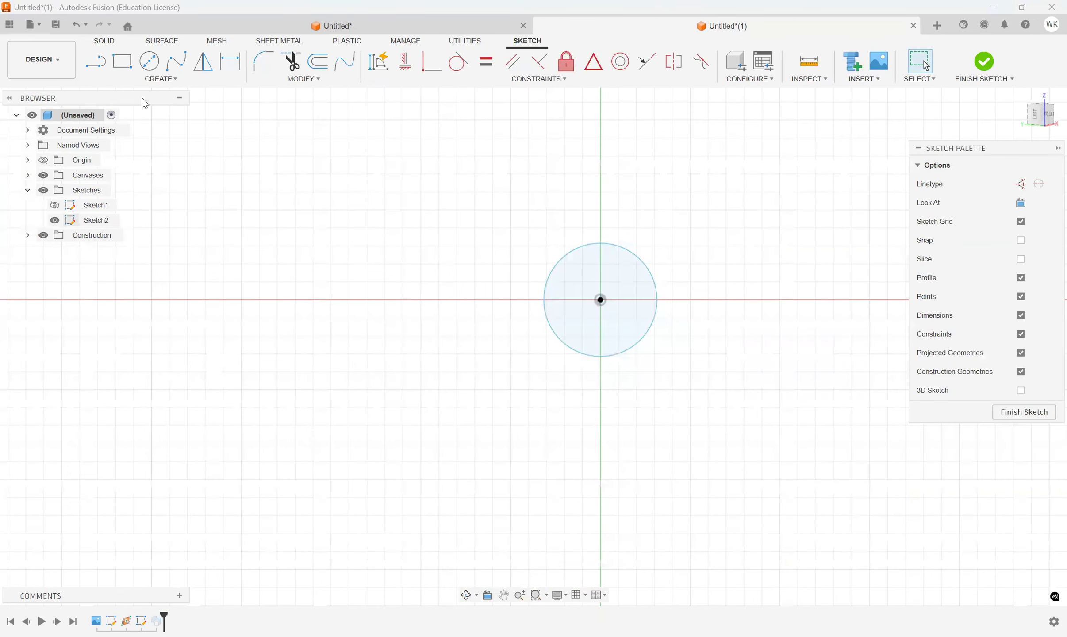
click(147, 86)
mouse_move(160, 143)
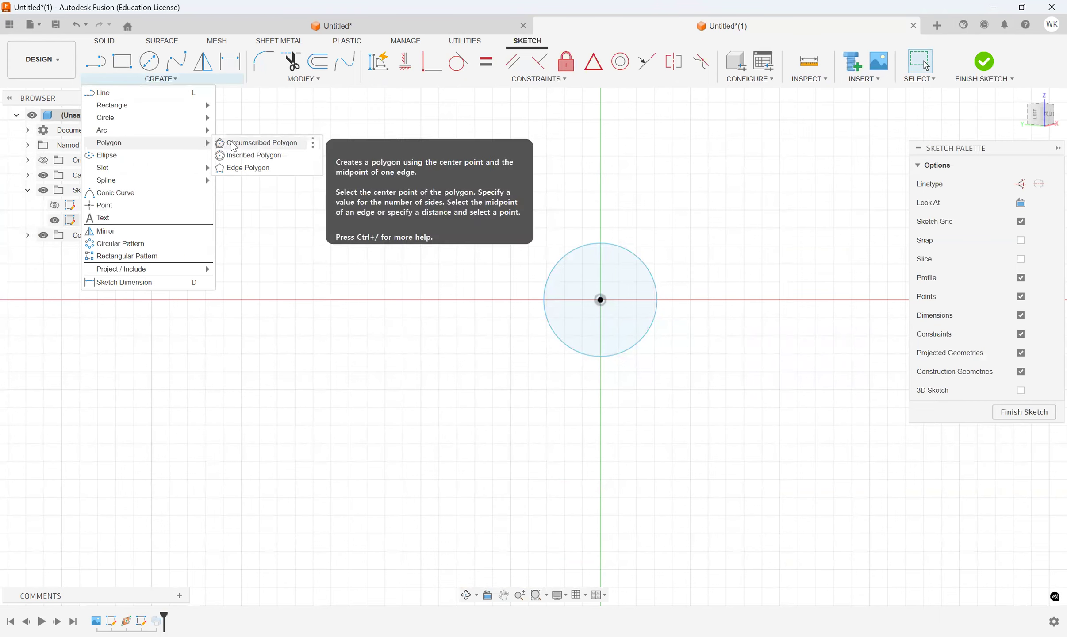
click(261, 143)
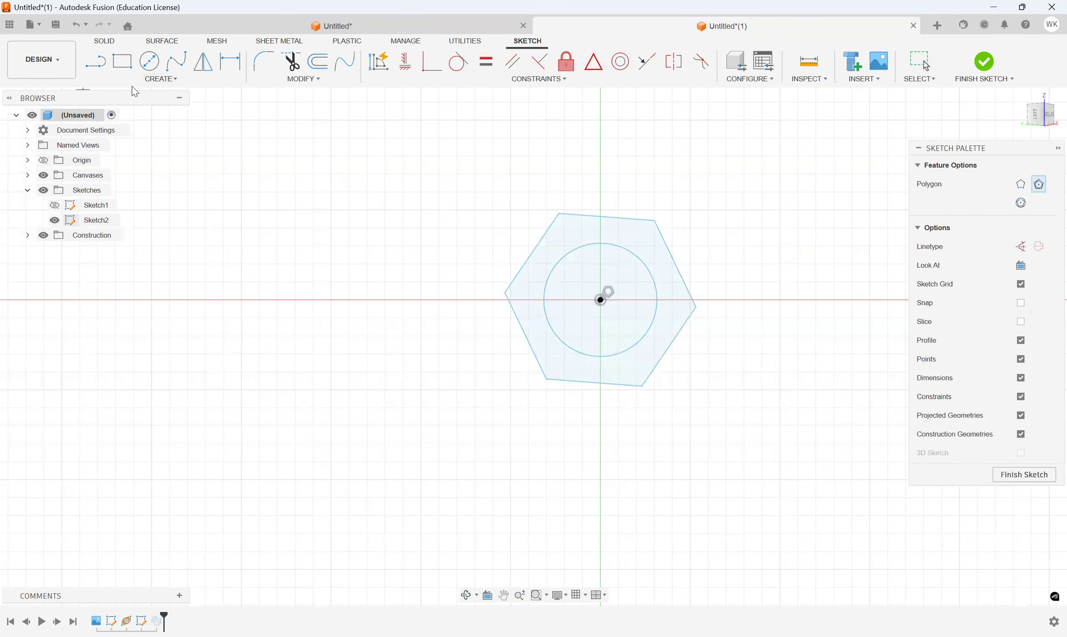
Step: Draw a center rectangle inside the circle from the shared centre point, and finish the sketch
click(136, 83)
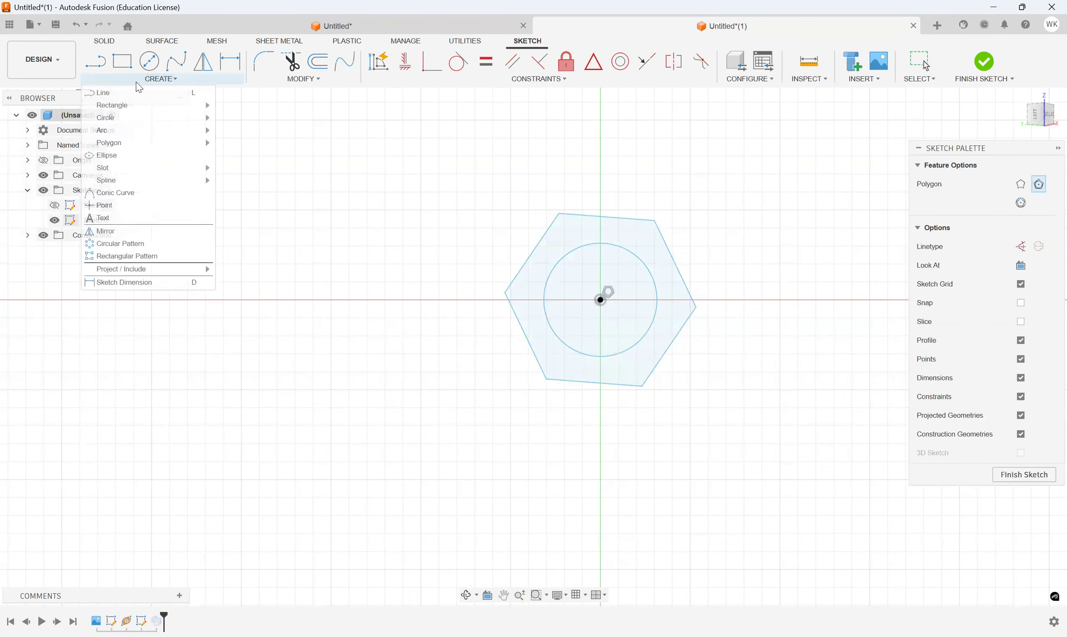
mouse_move(176, 144)
mouse_move(151, 130)
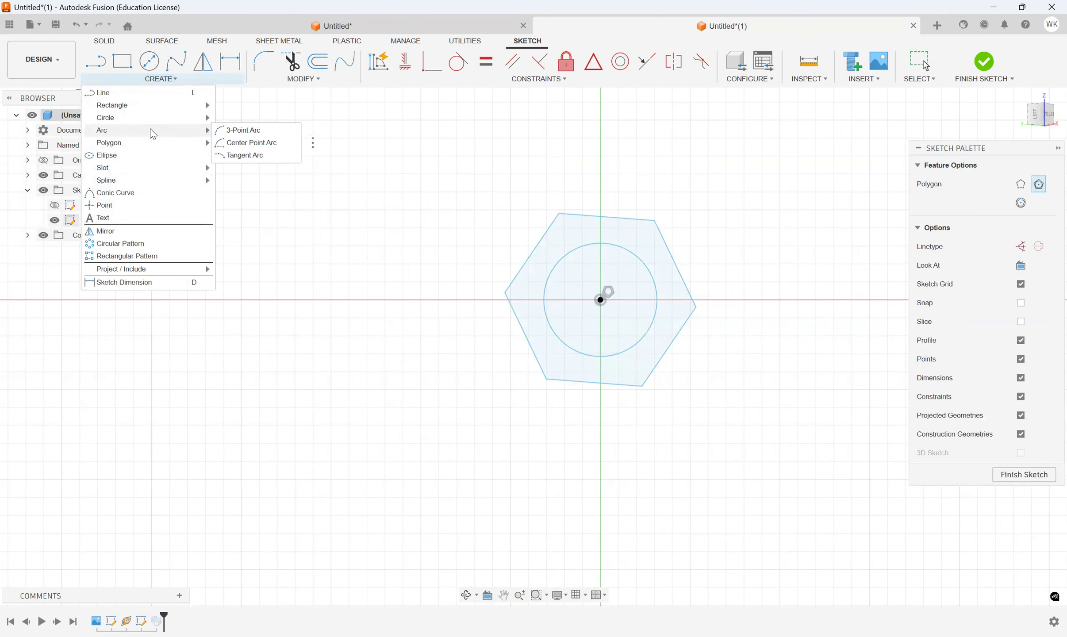
mouse_move(153, 106)
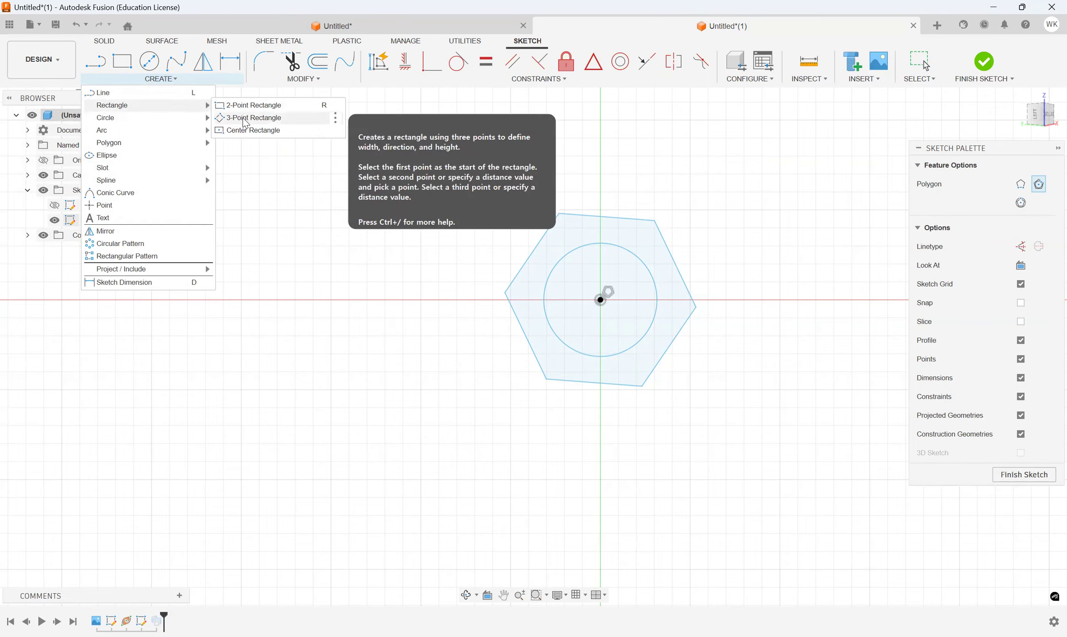
click(244, 130)
click(600, 299)
click(564, 333)
click(989, 71)
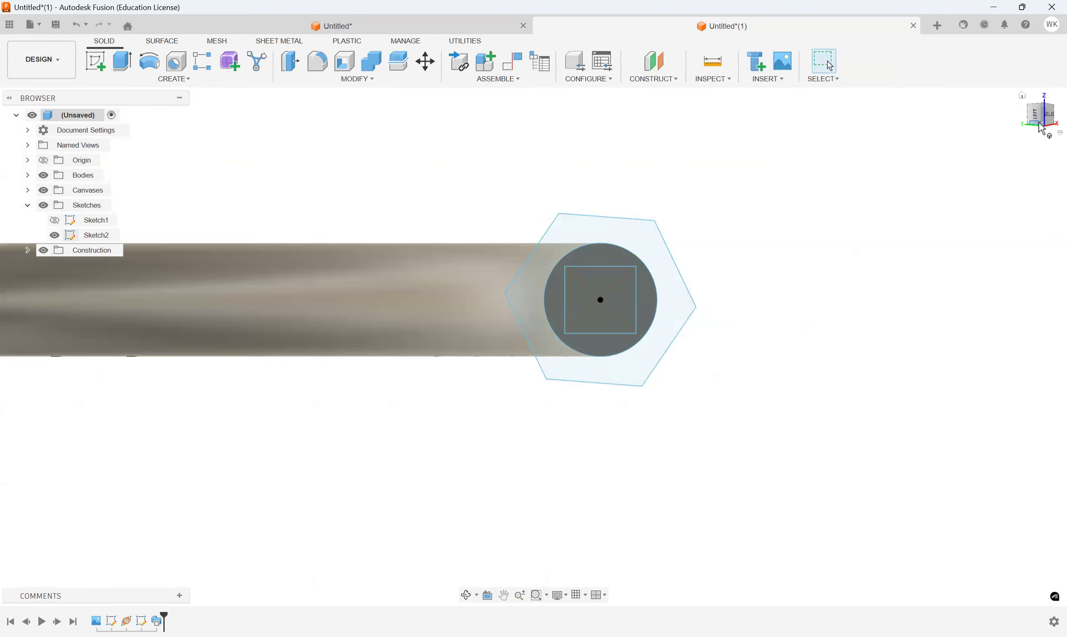
Step: Set up a second Single Path sweep with the area between hexagon and circle as profile and the arm spline from Sketch1 as path
click(1040, 128)
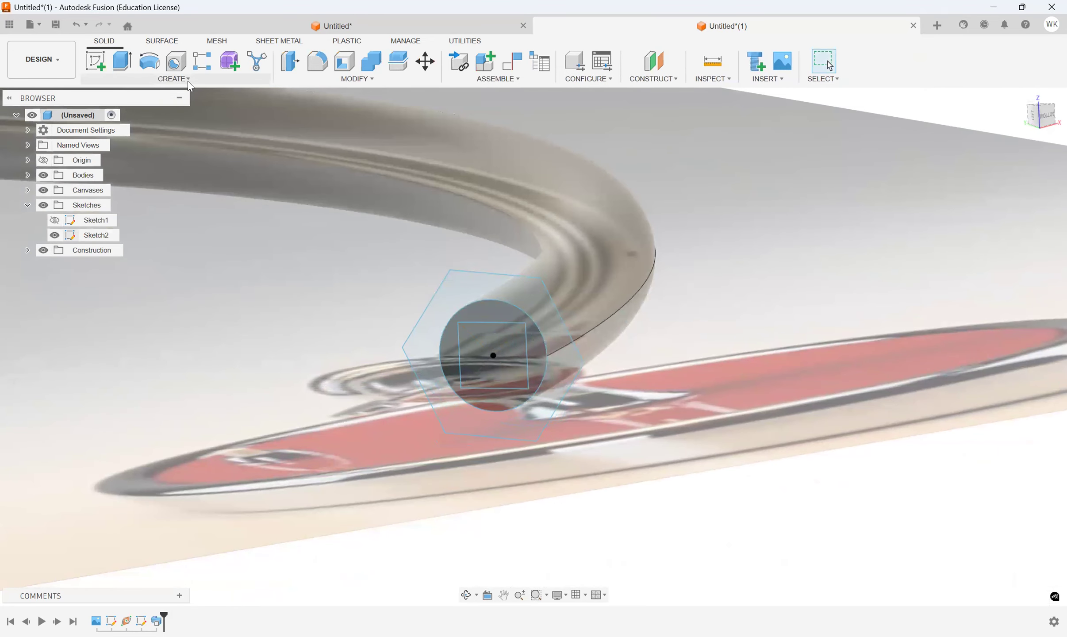
click(188, 80)
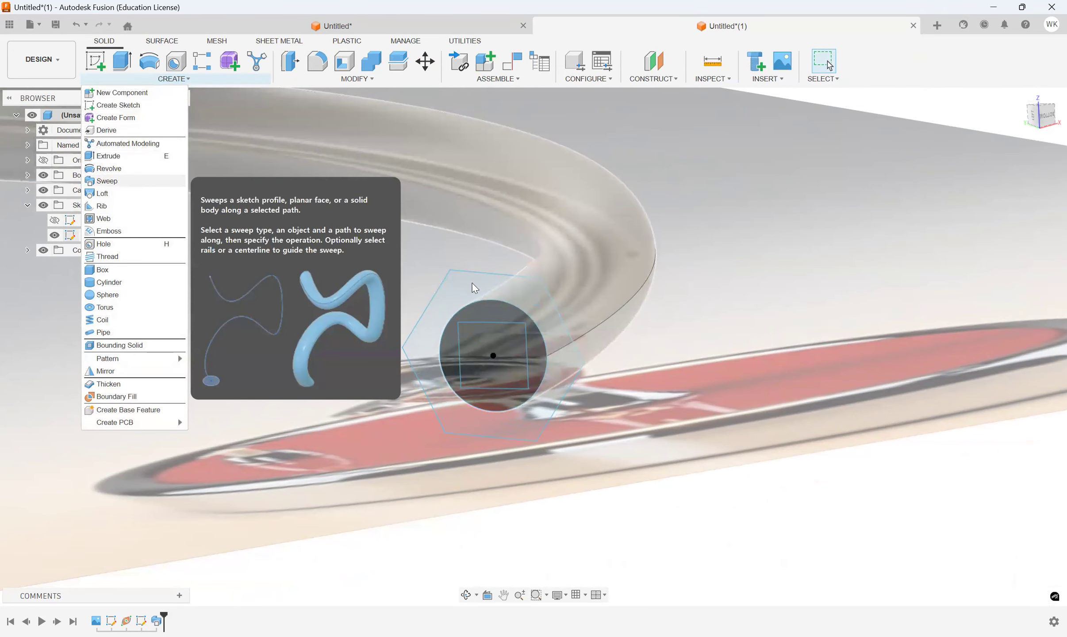
click(502, 282)
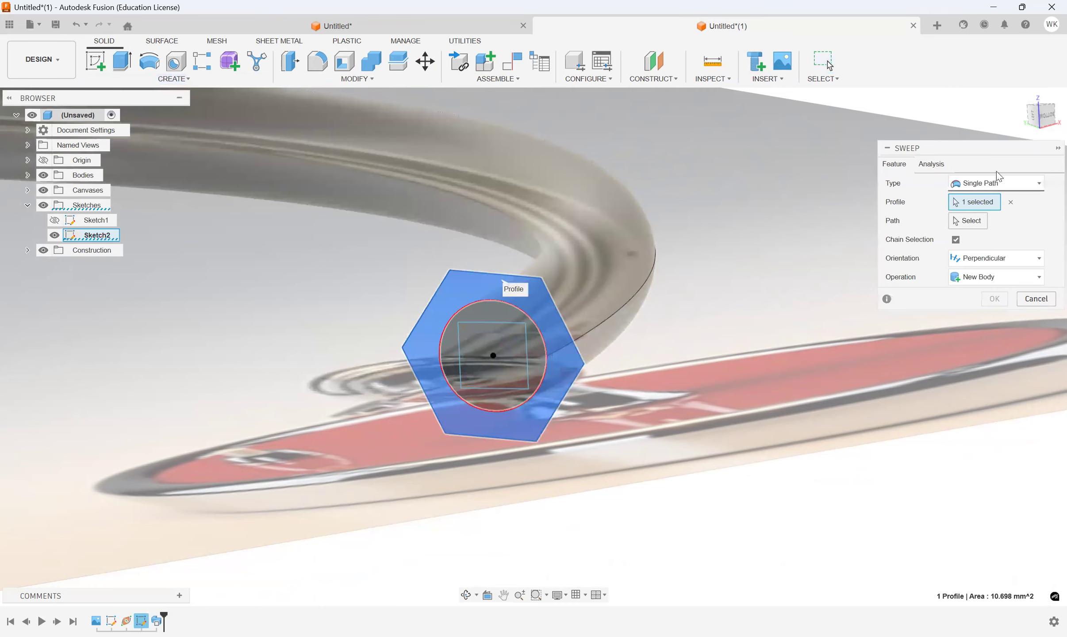
click(967, 220)
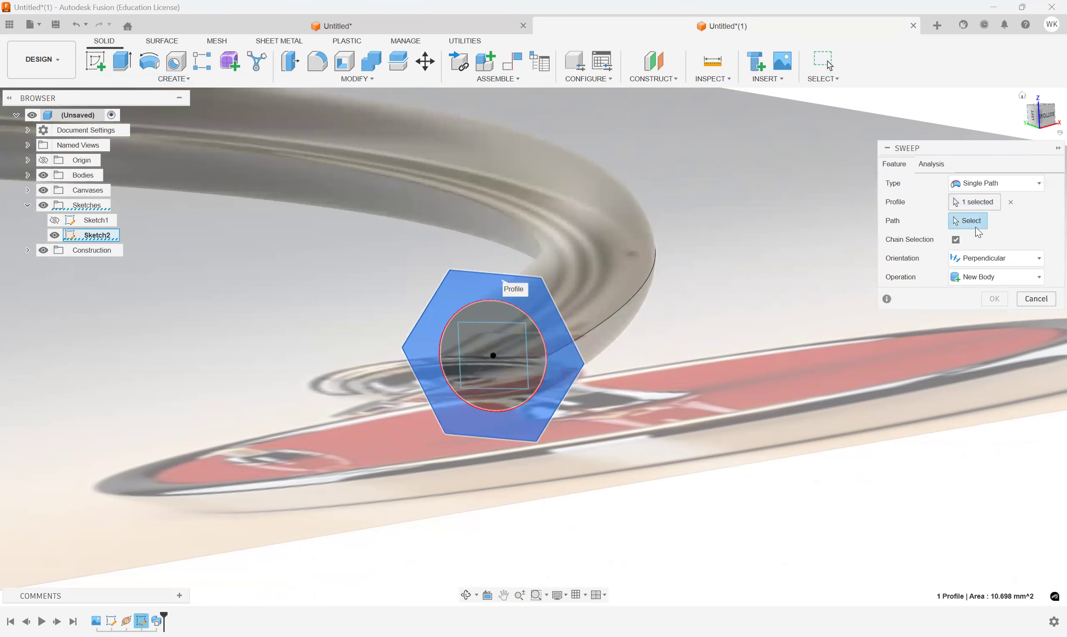
click(55, 220)
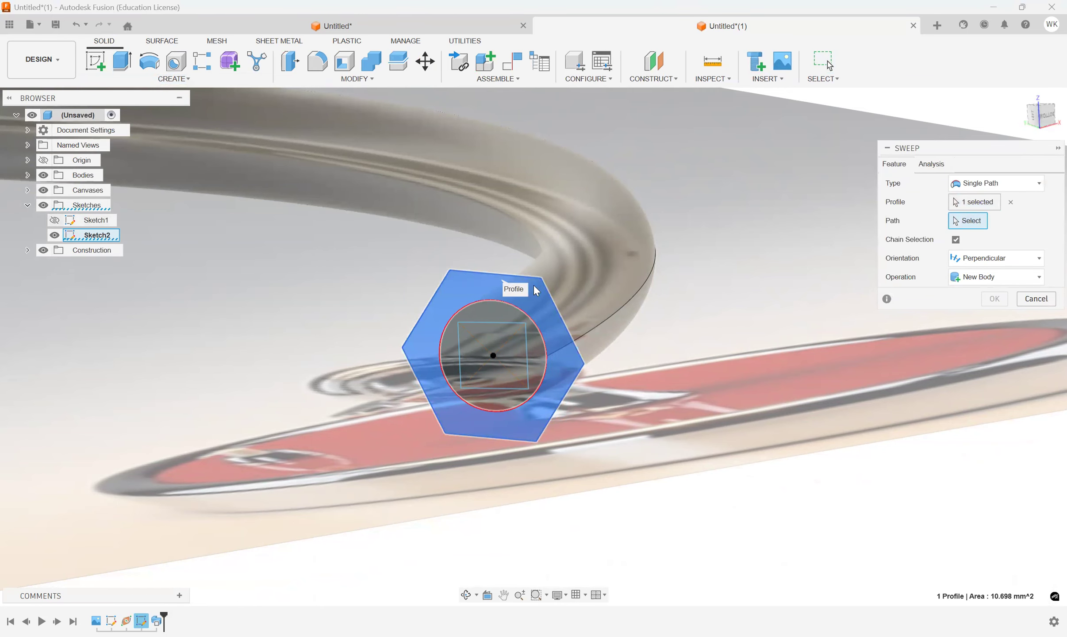
click(643, 241)
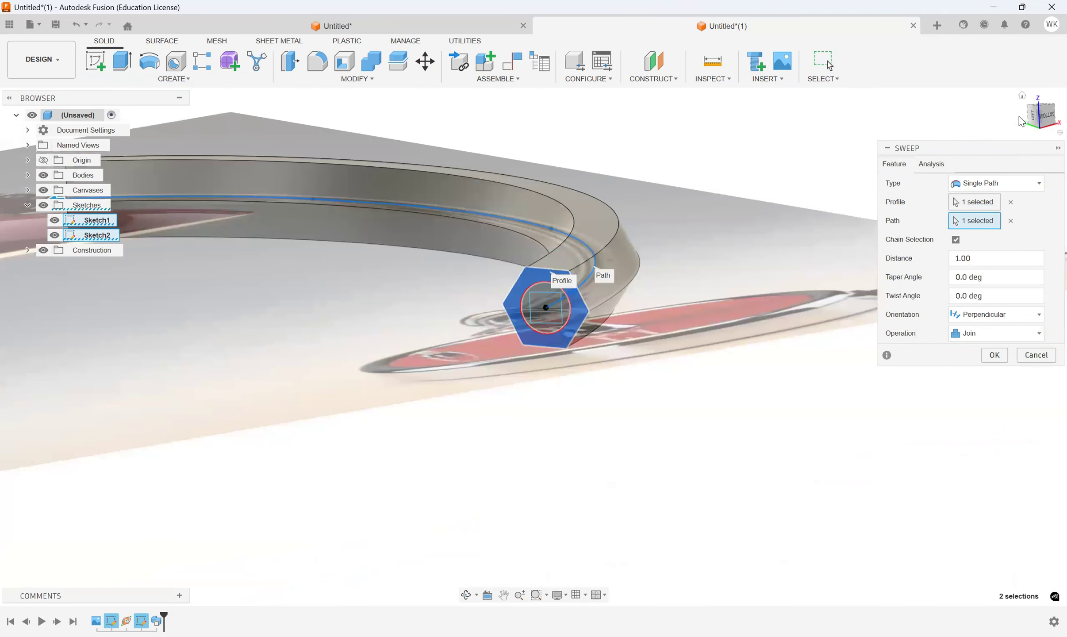
Step: Hide the existing swept body Body2 so the hexagonal sweep previews as a new body, and inspect it from the left side
click(27, 176)
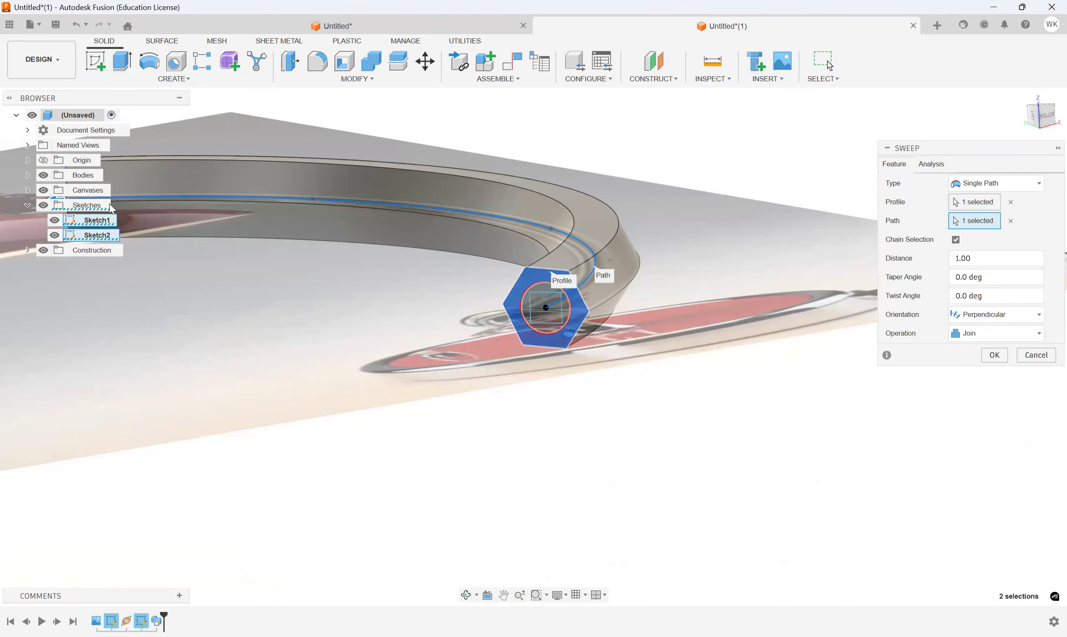
click(1032, 112)
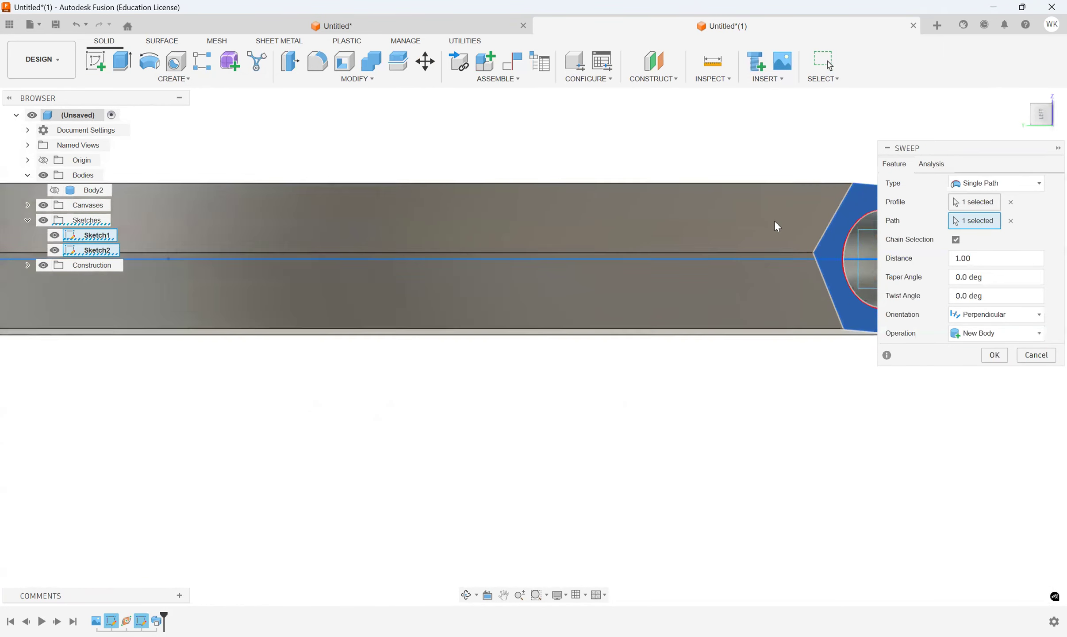
middle_drag(774, 146, 619, 196)
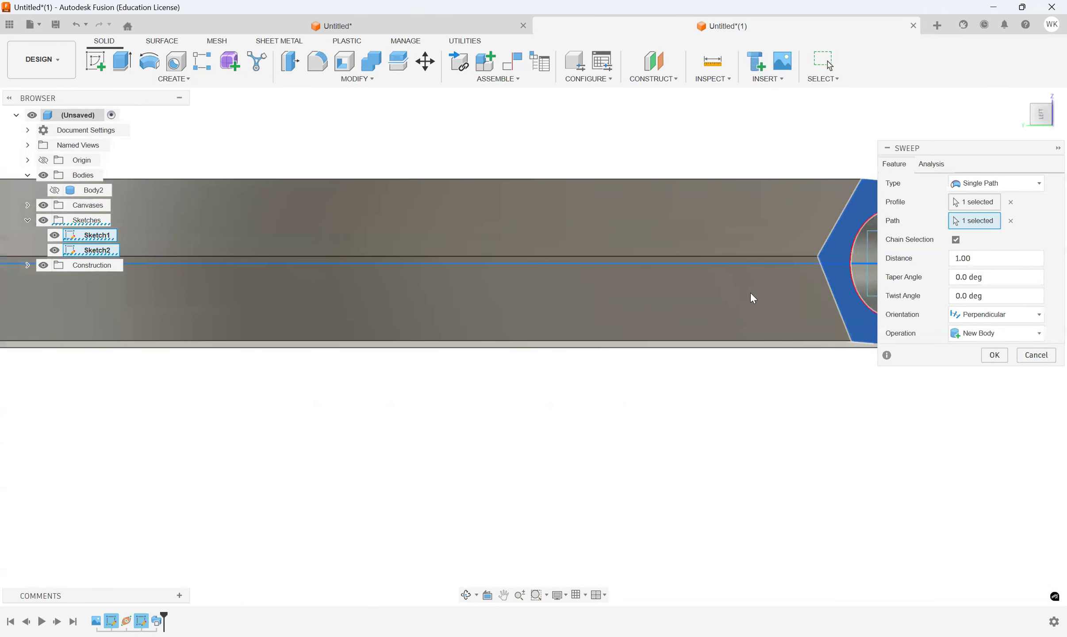
scroll(750, 292, up, 1)
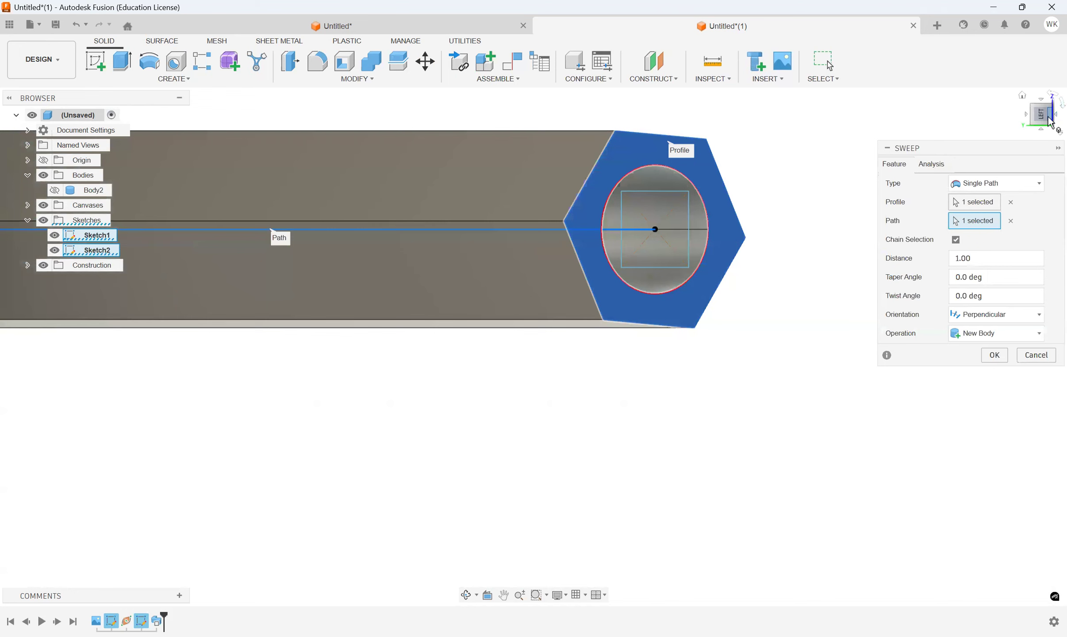
Step: Add the area between the circle and the rectangle to the sweep profile, and inspect the resulting arm preview
click(1021, 94)
click(973, 202)
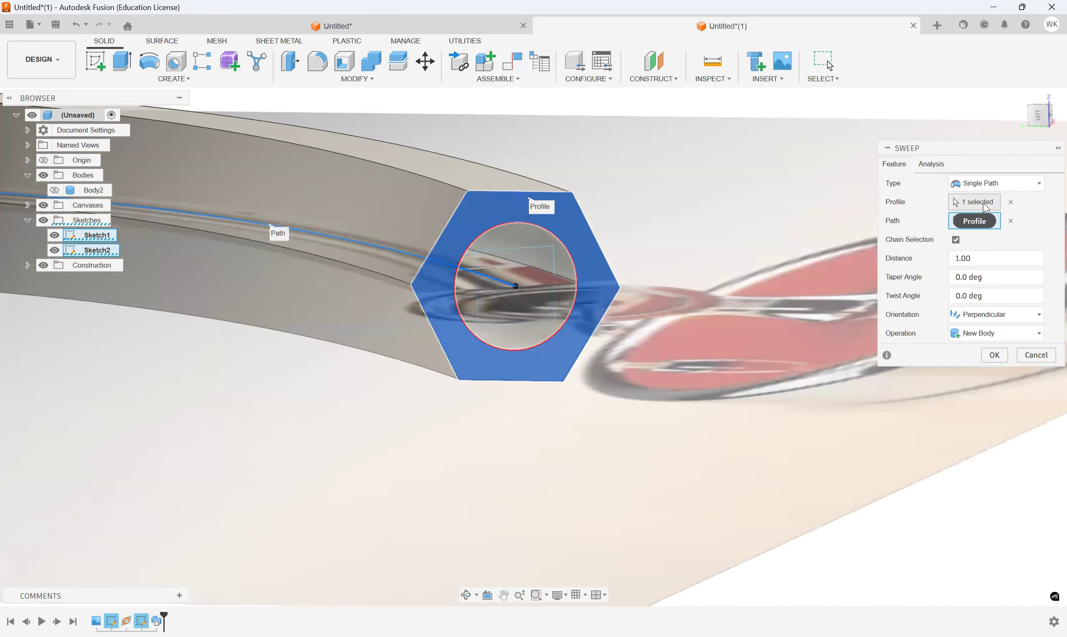
click(505, 238)
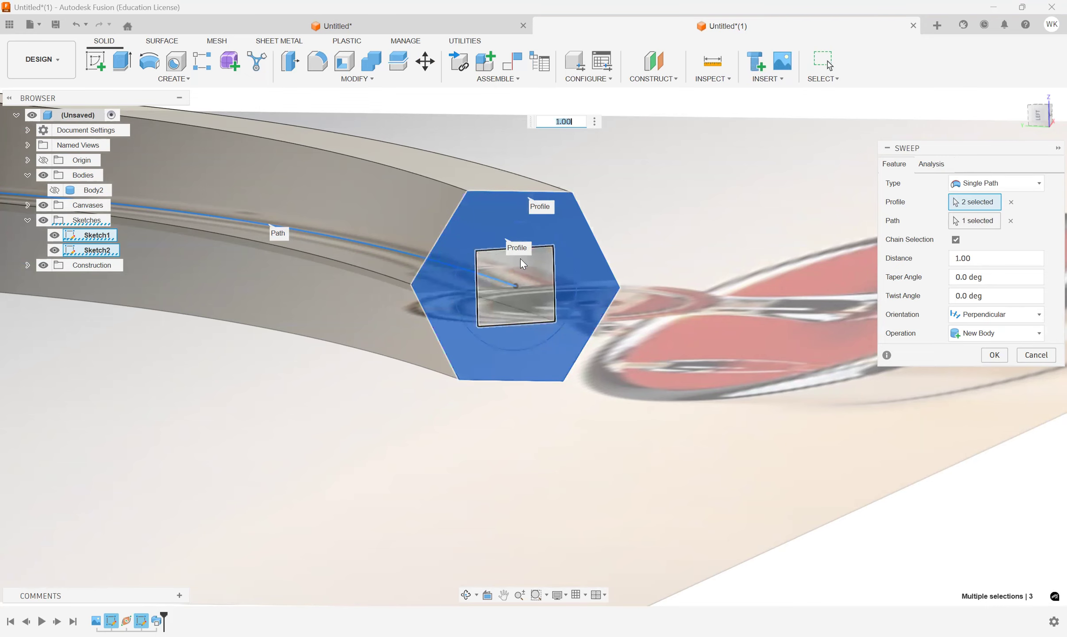
scroll(623, 248, down, 8)
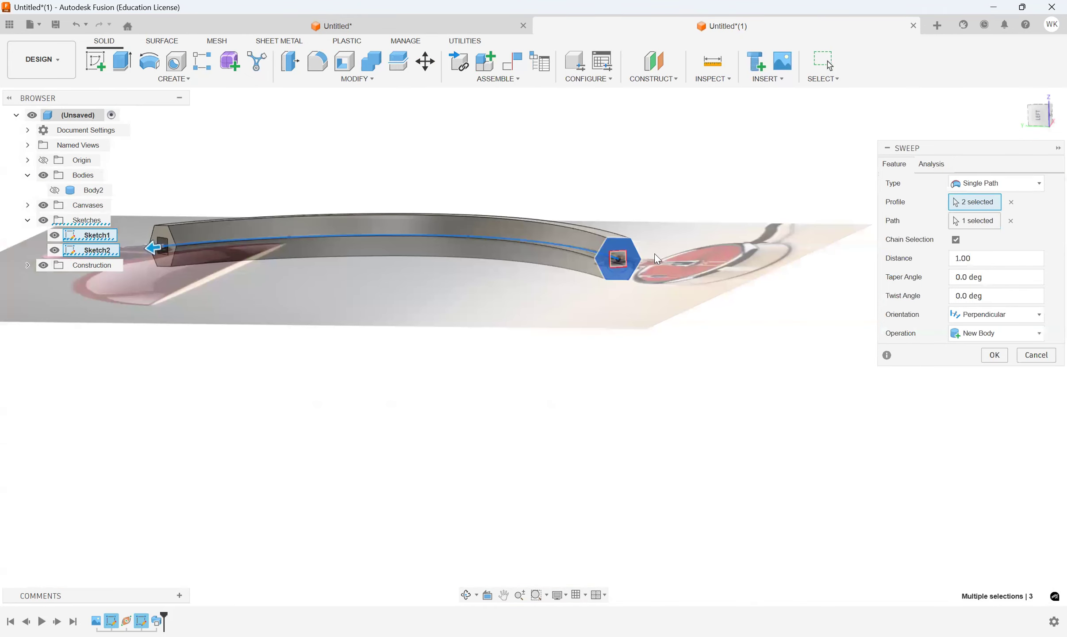
scroll(155, 254, up, 3)
scroll(185, 236, down, 3)
scroll(682, 228, up, 8)
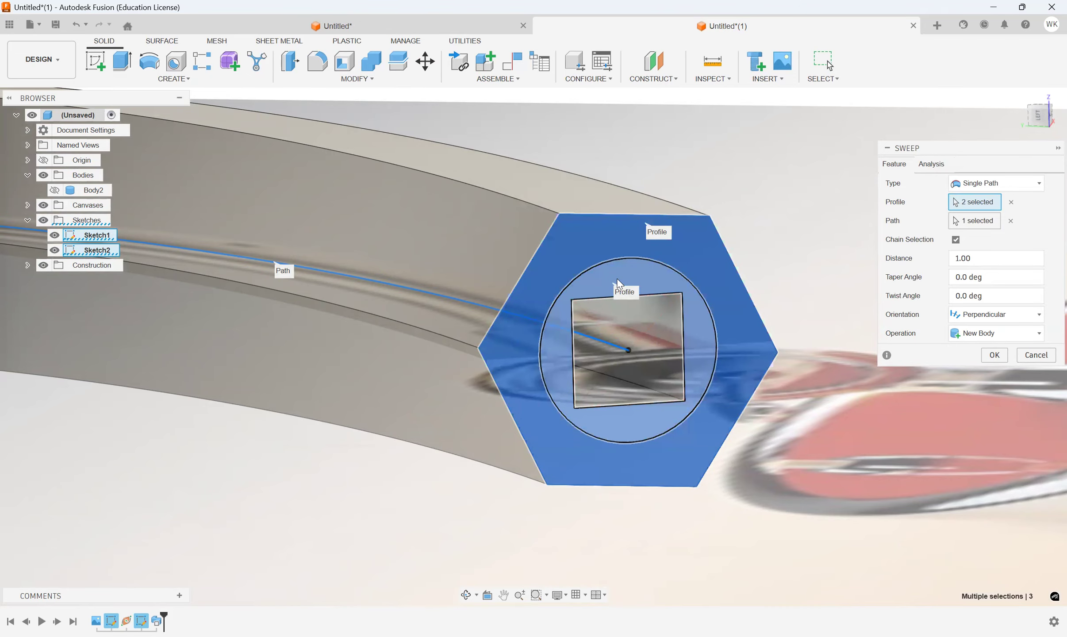
Step: Reduce the sweep profile to only the inner rectangle and inspect the solid arm preview
click(626, 268)
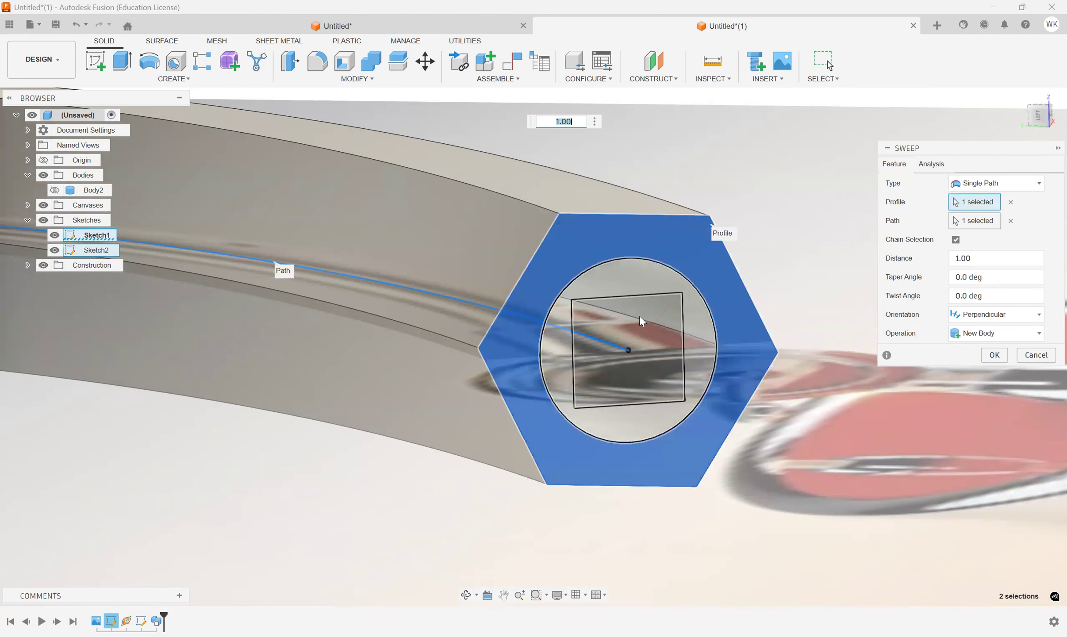
scroll(665, 281, down, 5)
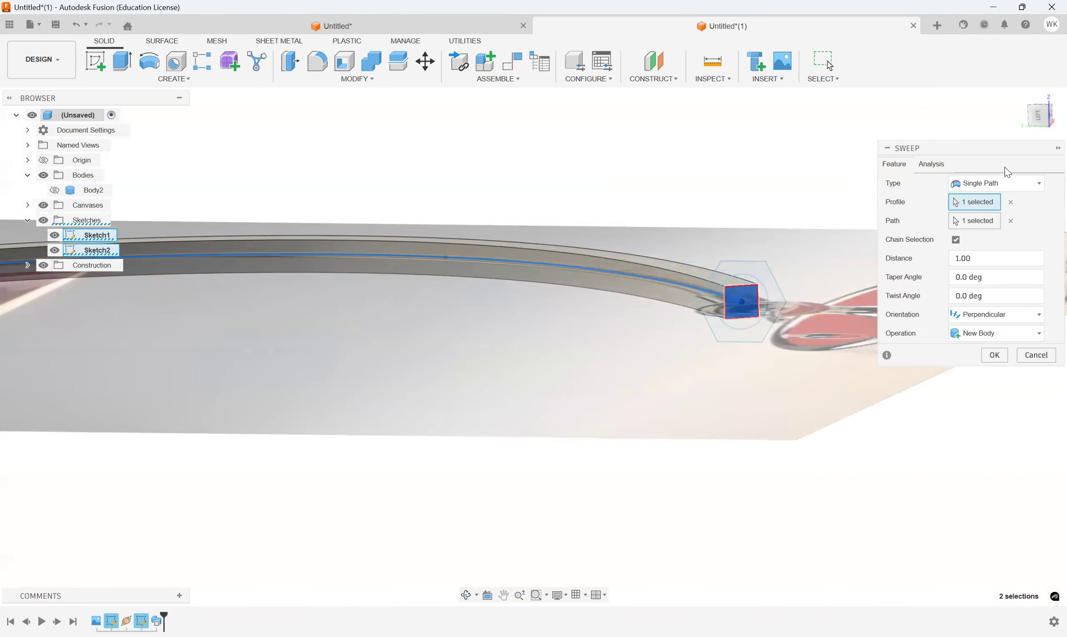
mouse_move(1044, 116)
mouse_down()
mouse_move(1028, 199)
mouse_move(1040, 106)
mouse_move(1037, 137)
mouse_up()
scroll(755, 250, up, 3)
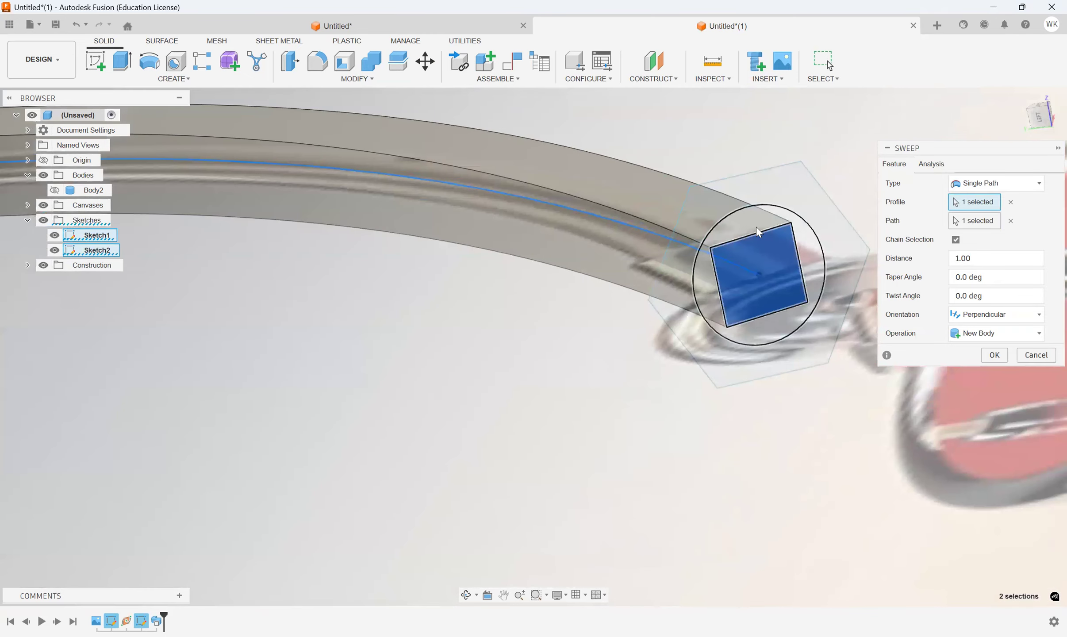
Step: Change the sweep profile to only the area between the circle and the rectangle, and inspect the round arm preview
click(730, 268)
scroll(731, 266, down, 5)
scroll(813, 248, up, 3)
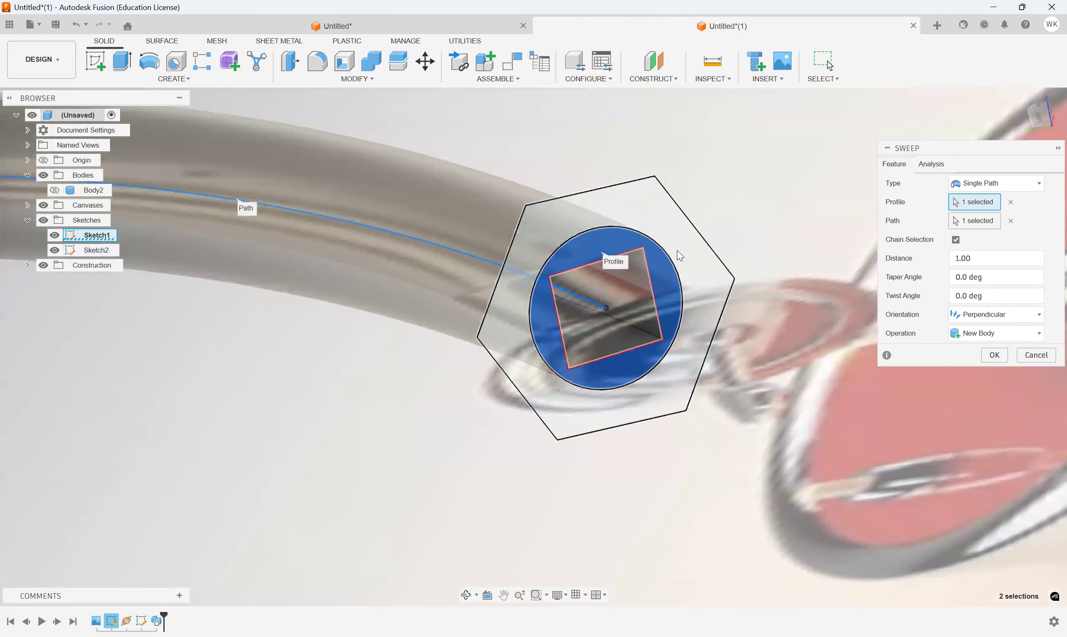
Step: Add the area between hexagon and circle to the profile and create the sweep as a new body
click(681, 235)
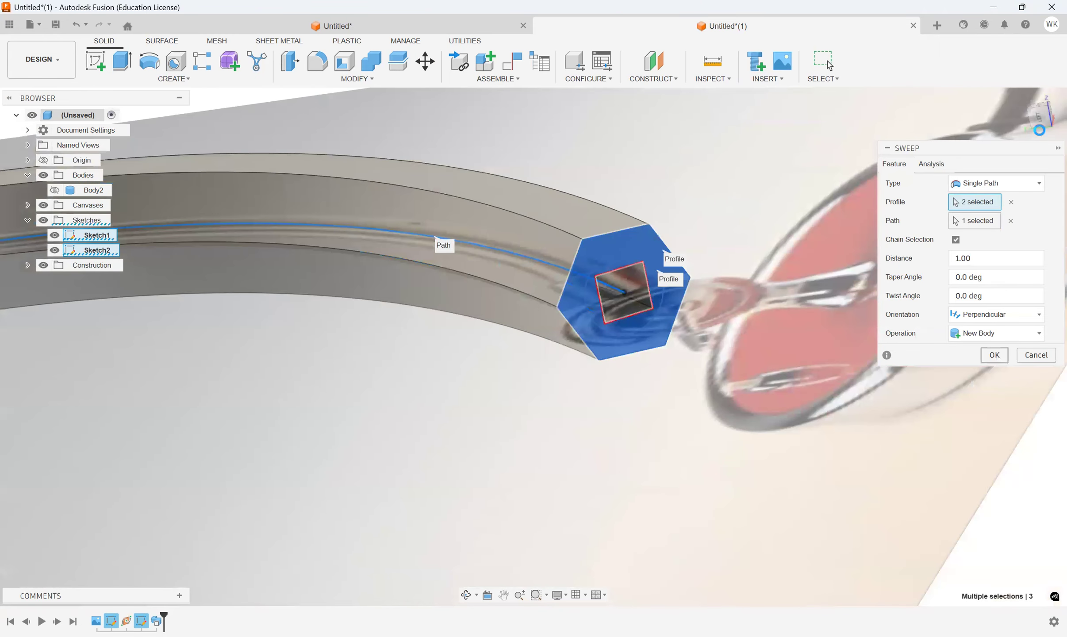
key(Escape)
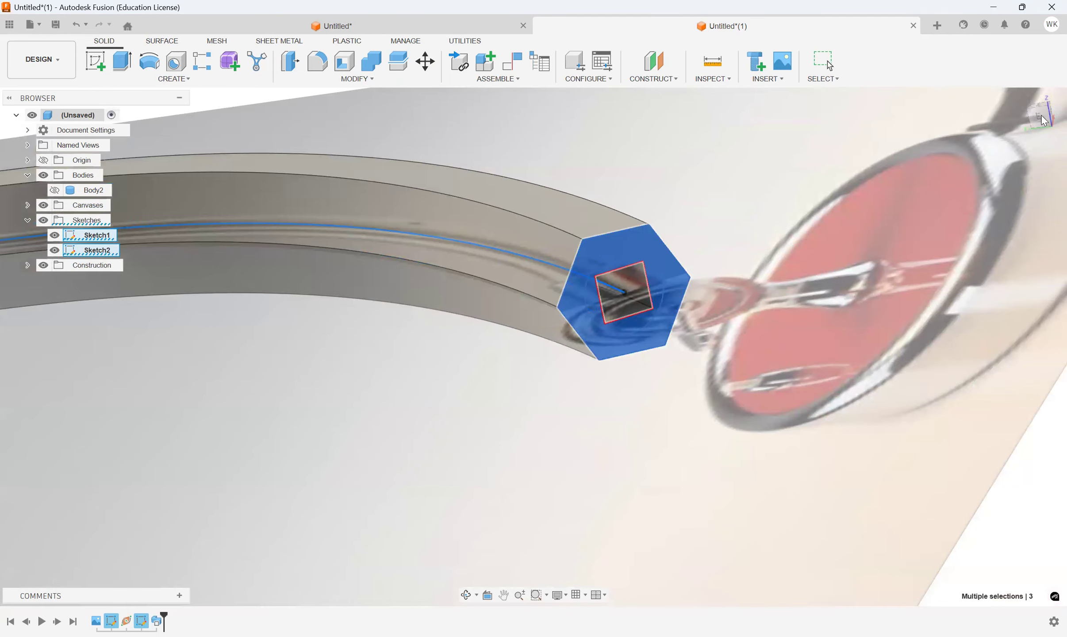
click(1043, 120)
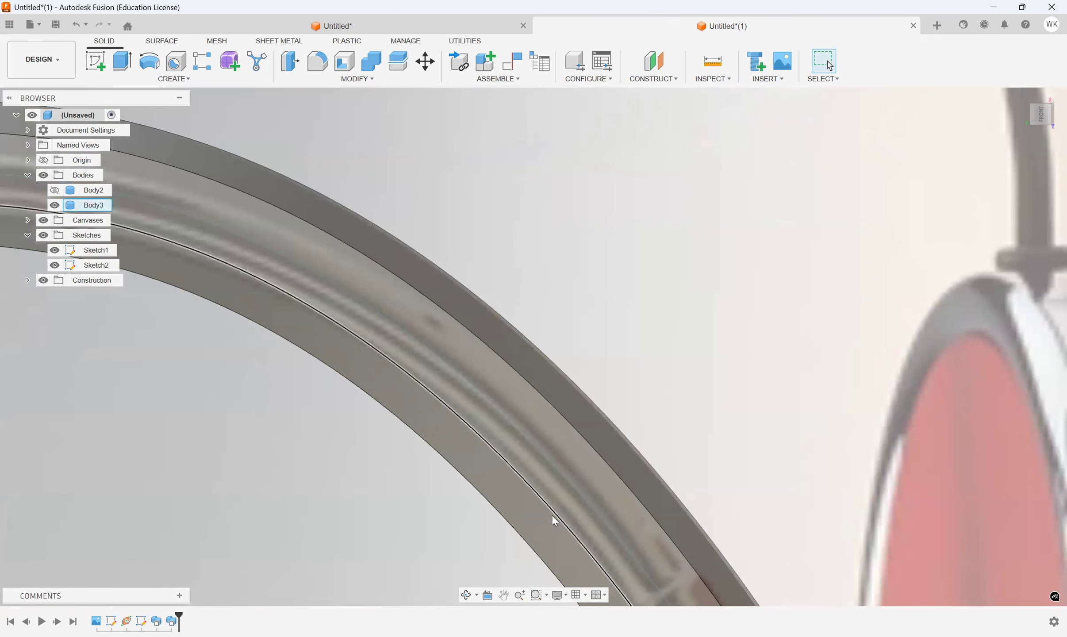
Step: Undo the hexagonal sweep and the hiding of the original arm body
key(ctrl+z)
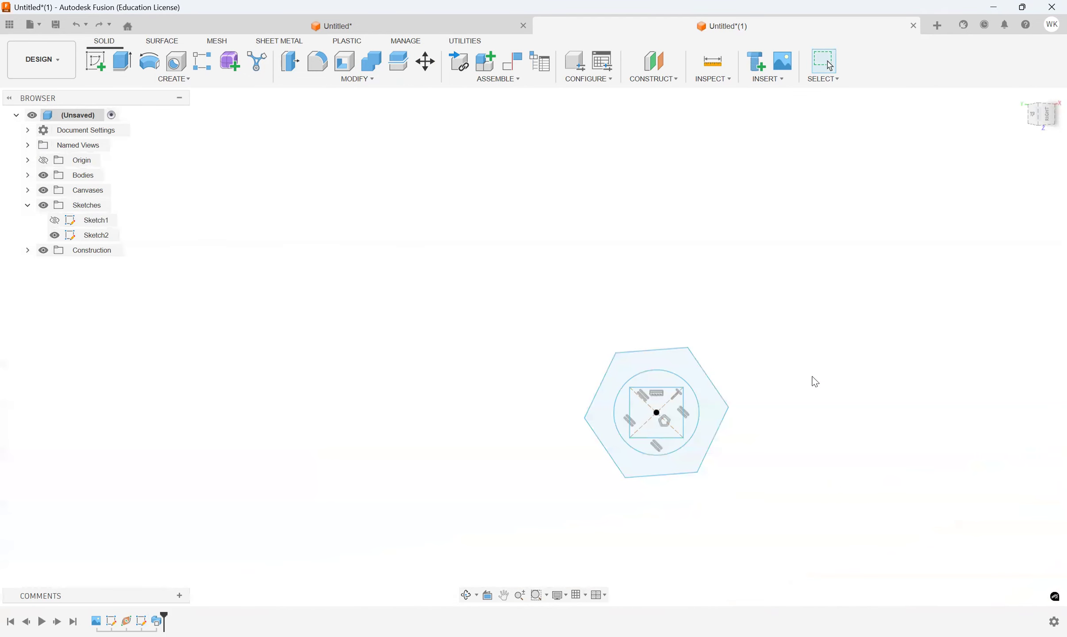
key(ctrl+z)
click(986, 66)
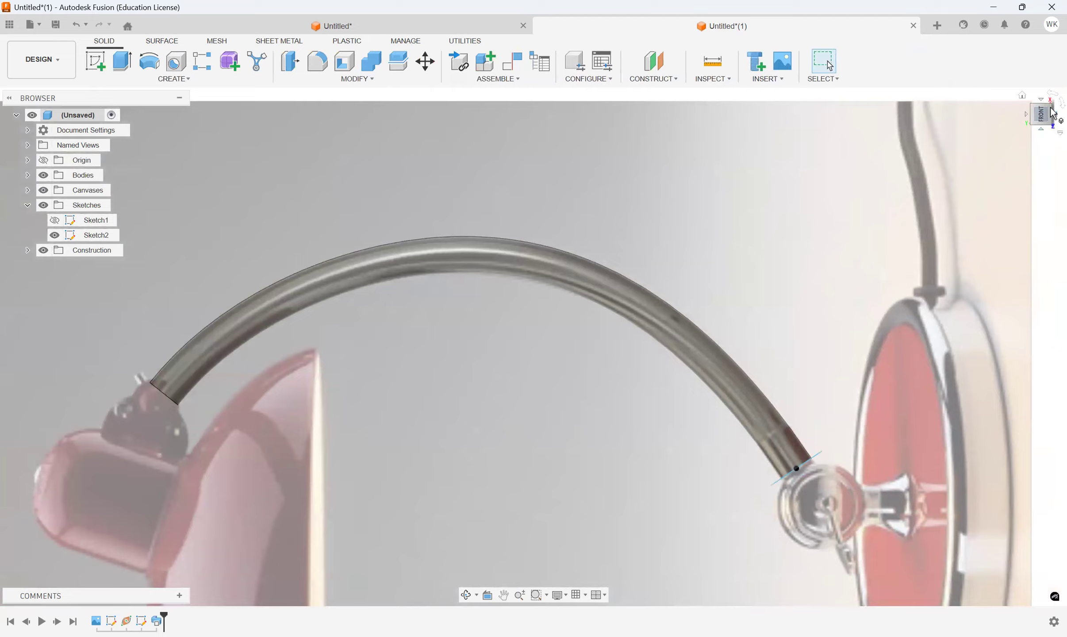
Step: Hide Sketch2 and start a new sketch on the lamp canvas plane, framed on the lampshade
click(1043, 125)
middle_drag(704, 343, 817, 386)
scroll(715, 371, up, 2)
scroll(723, 363, down, 3)
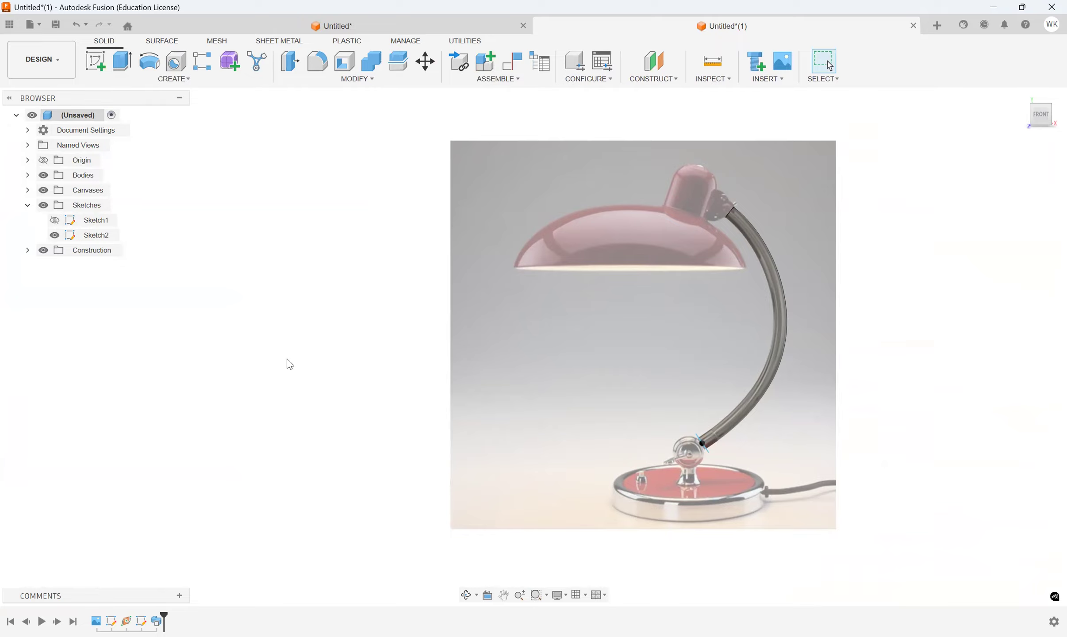
click(62, 239)
key(v)
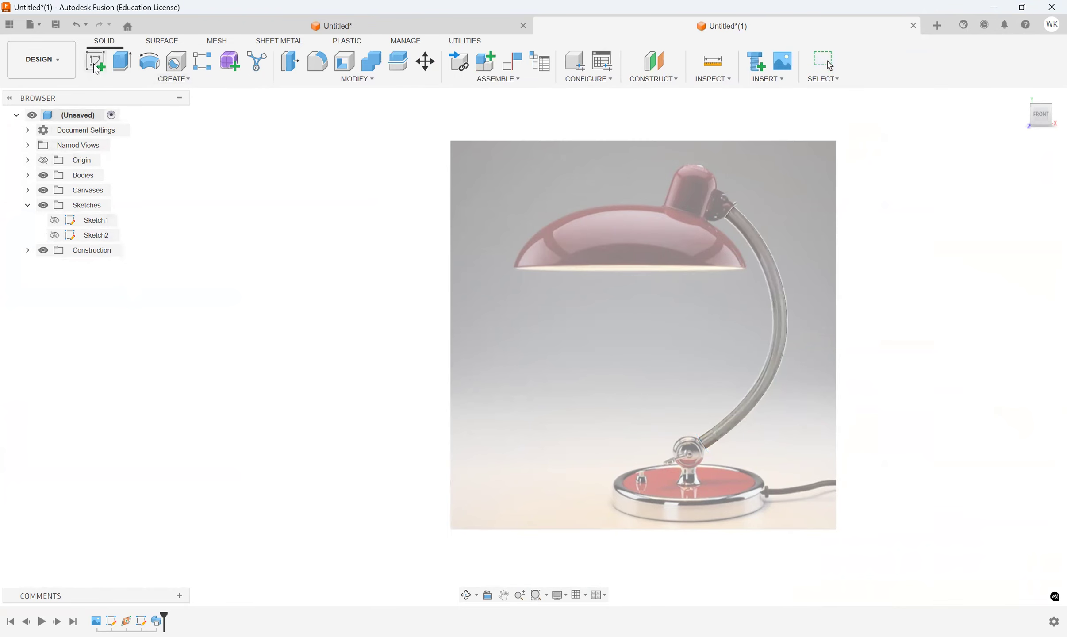
click(96, 67)
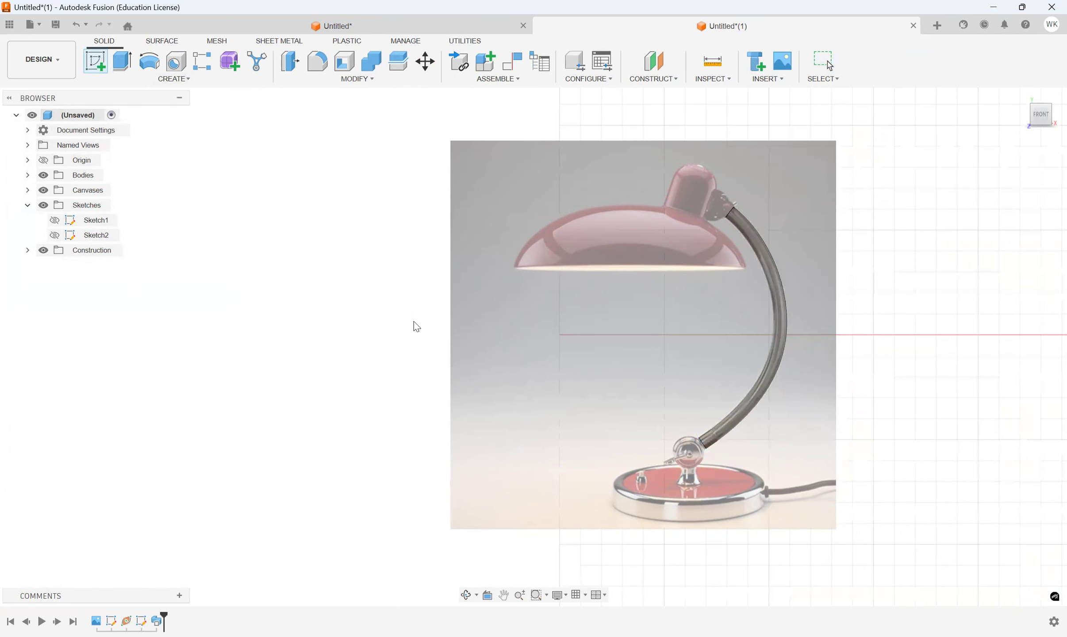
scroll(568, 229, up, 5)
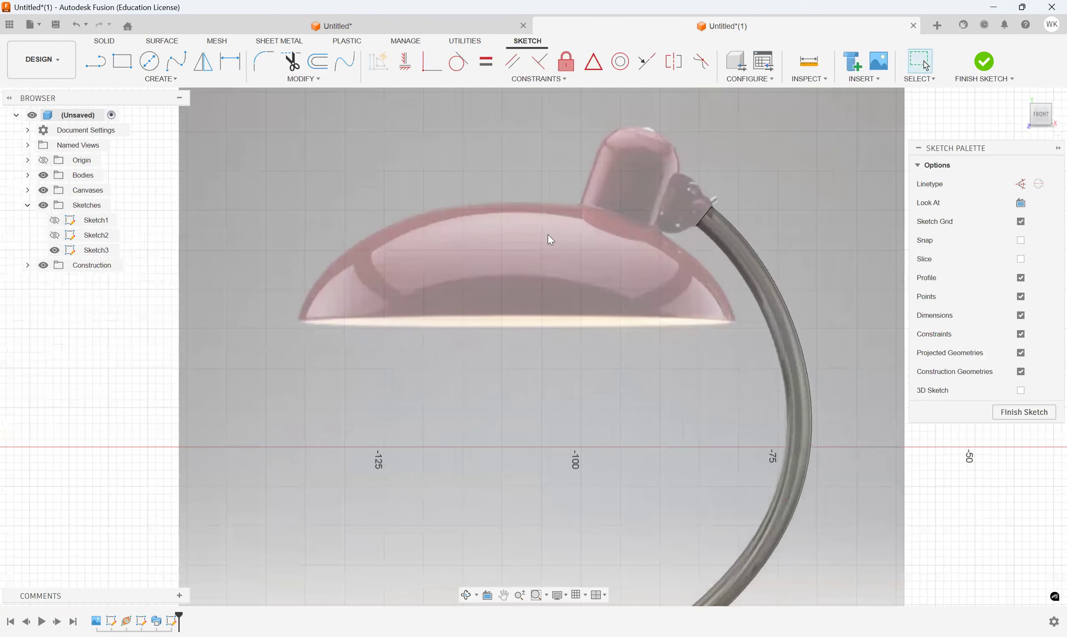
middle_drag(549, 234, 537, 285)
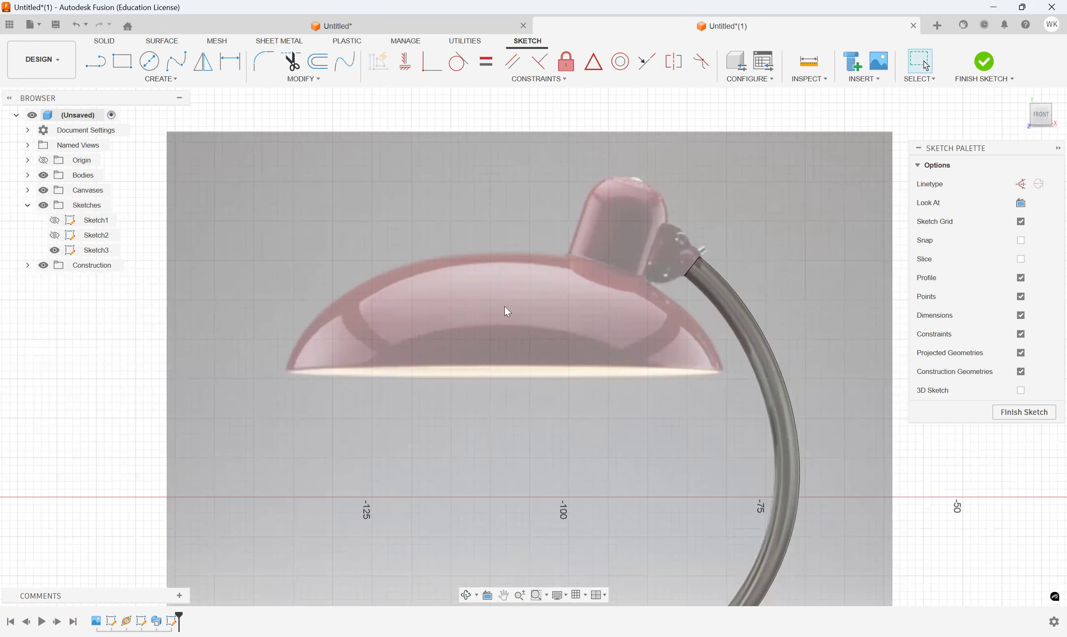
Step: Draw a horizontal line along the lampshade's lower rim, from its left tip to its right tip
click(95, 62)
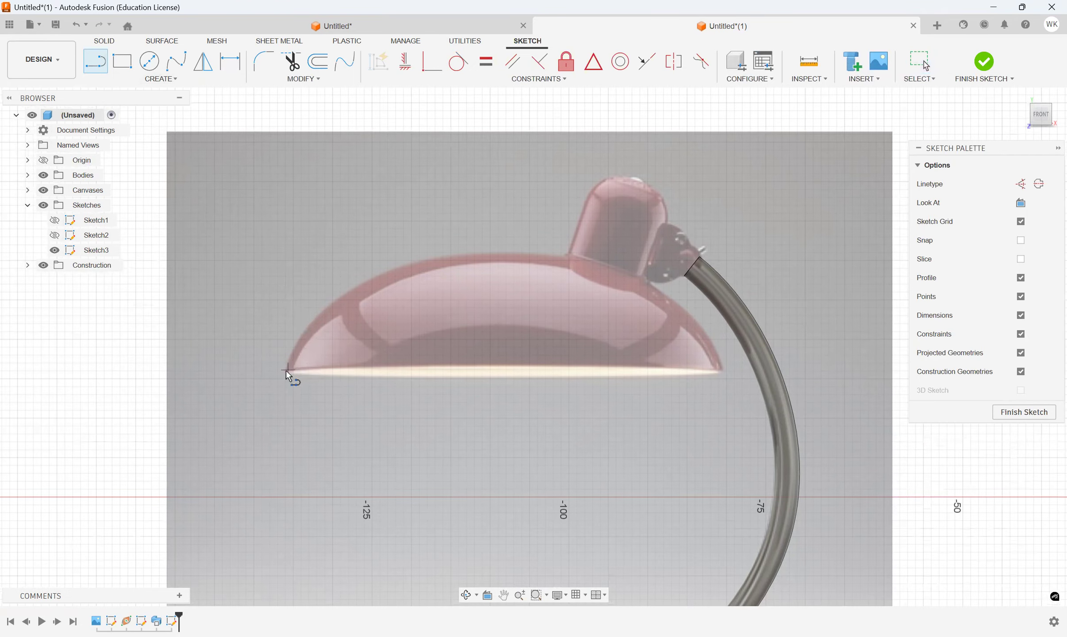
click(716, 373)
key(Escape)
click(160, 79)
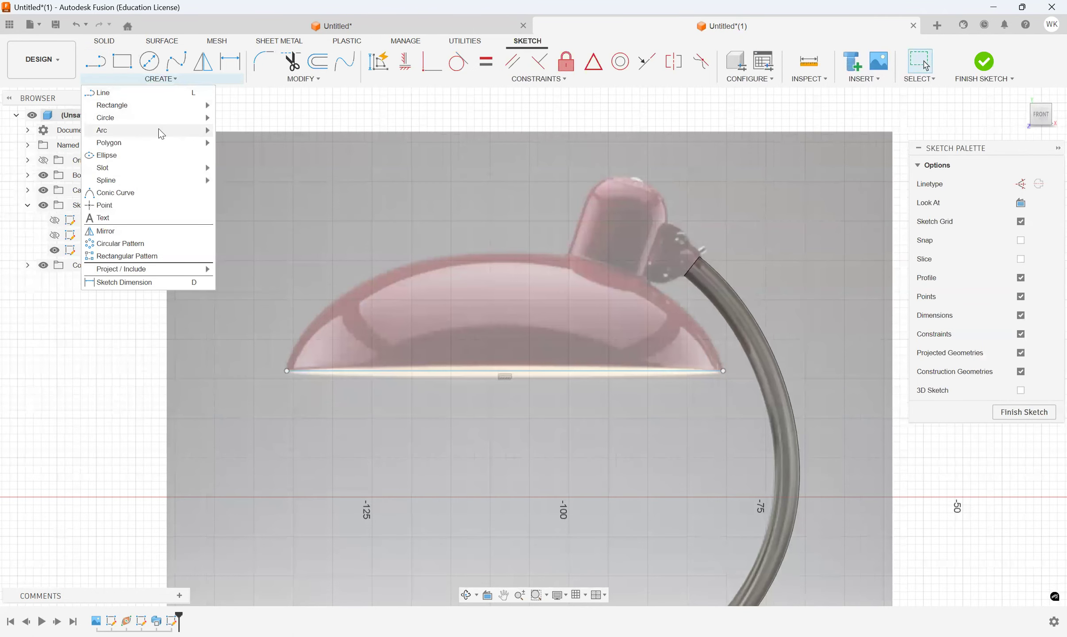
mouse_move(161, 132)
click(241, 129)
click(287, 370)
click(723, 370)
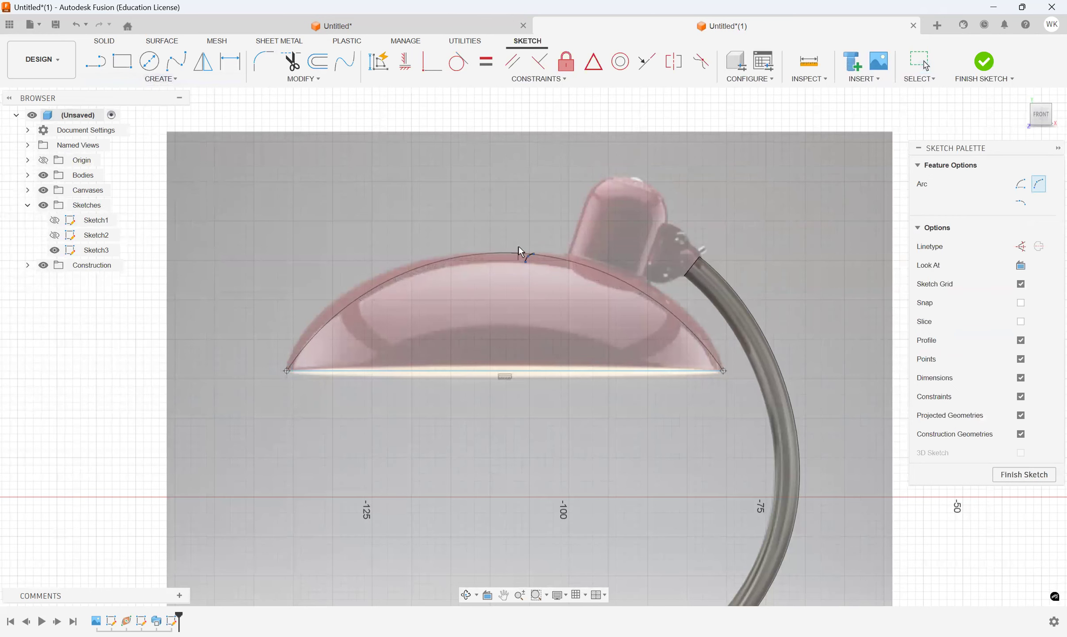
scroll(515, 250, up, 3)
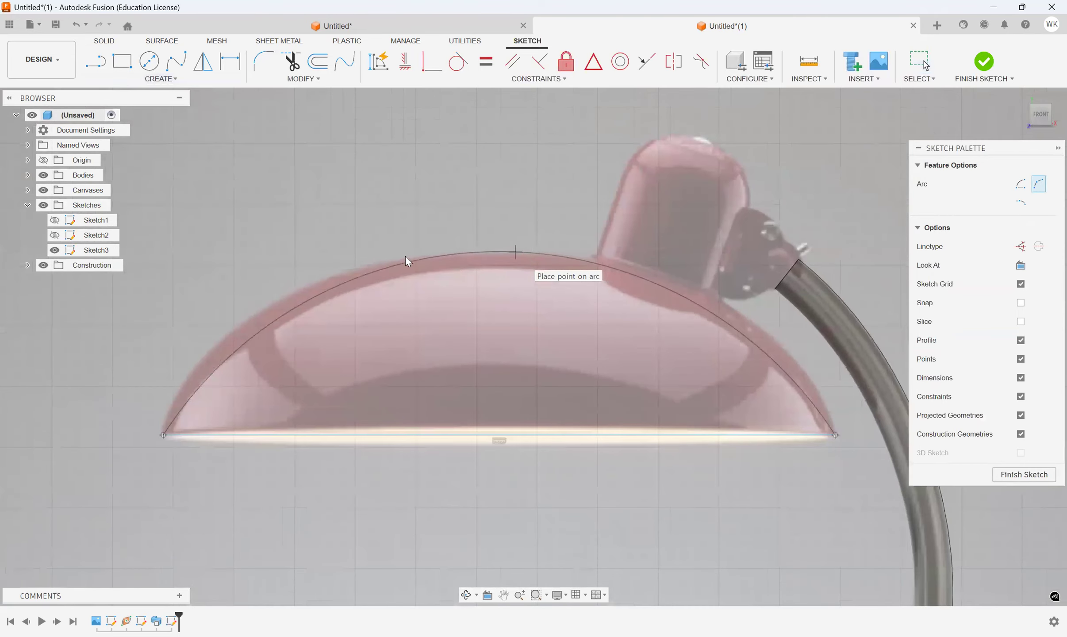
key(Escape)
click(161, 79)
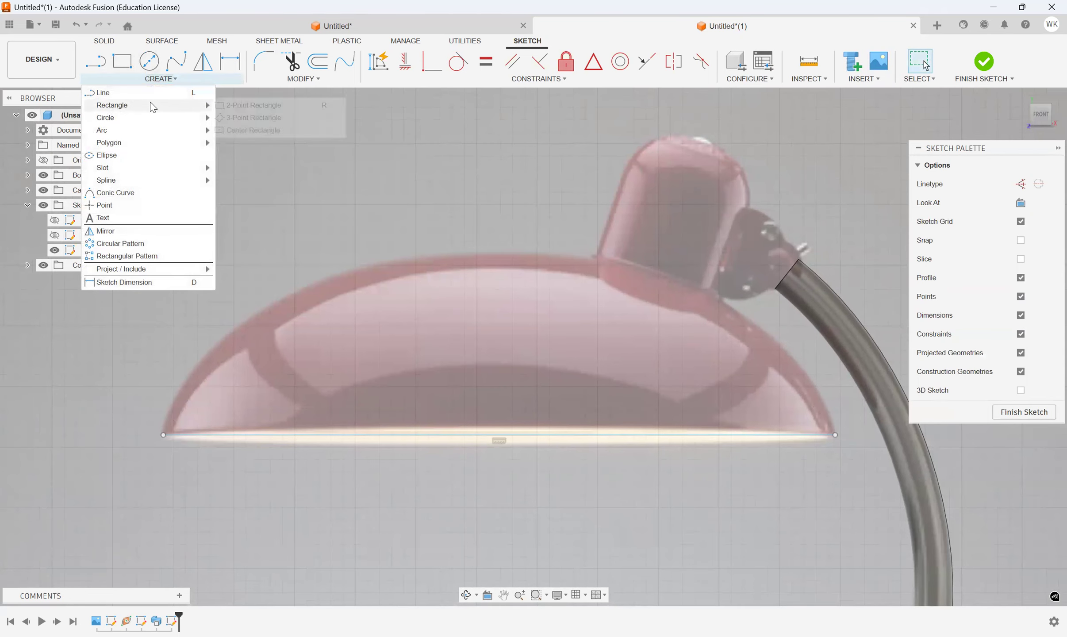
mouse_move(150, 134)
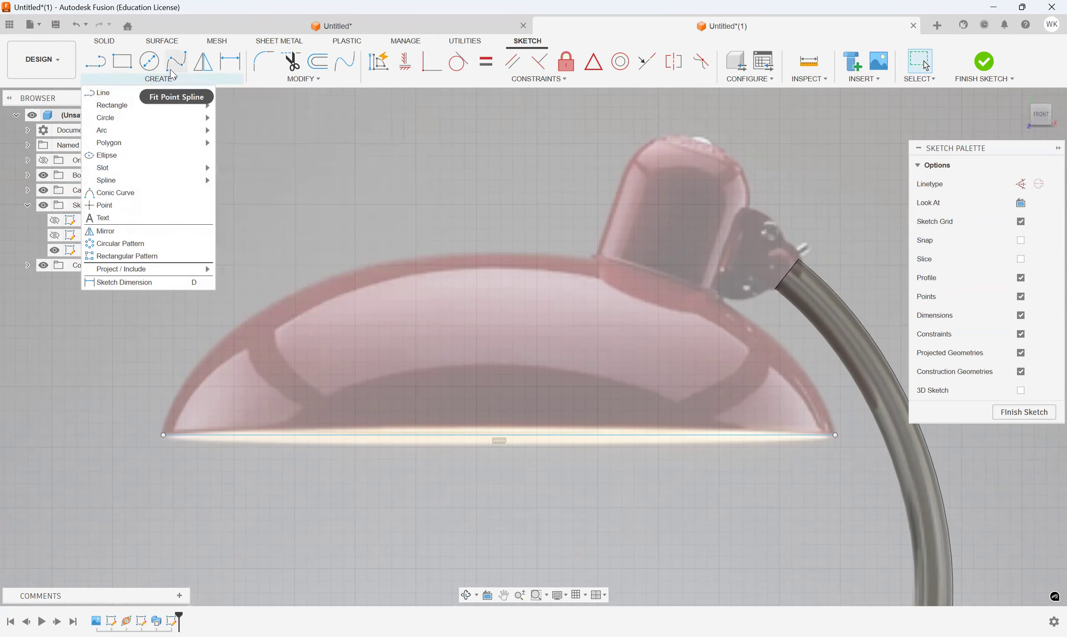
Step: Draw a near-vertical centre line from above the lampshade down to the midpoint of the rim line
key(l)
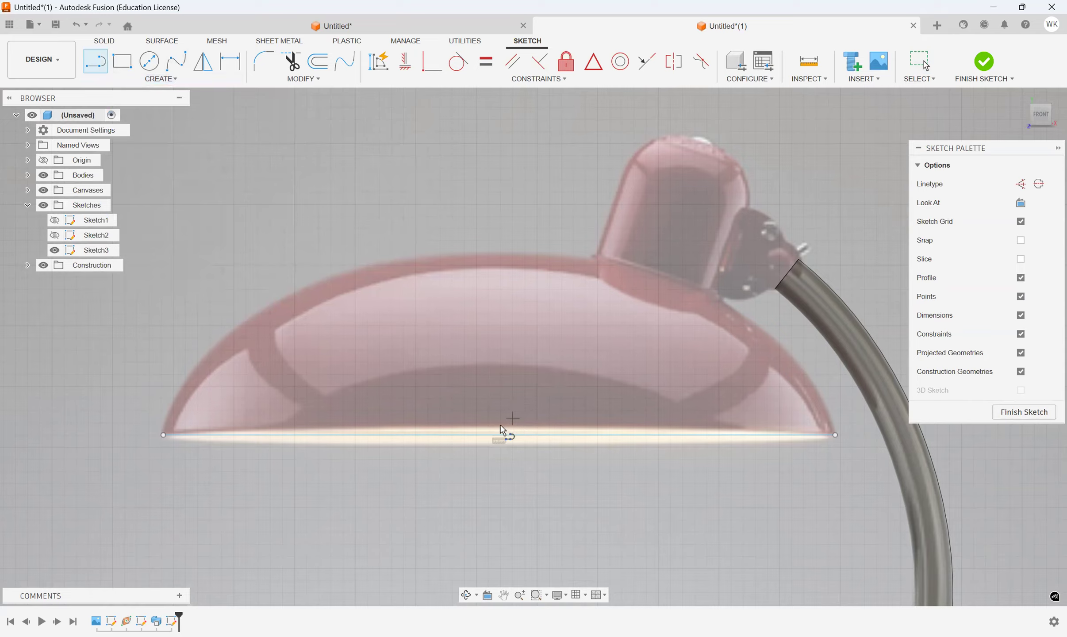
click(495, 187)
click(498, 435)
key(Escape)
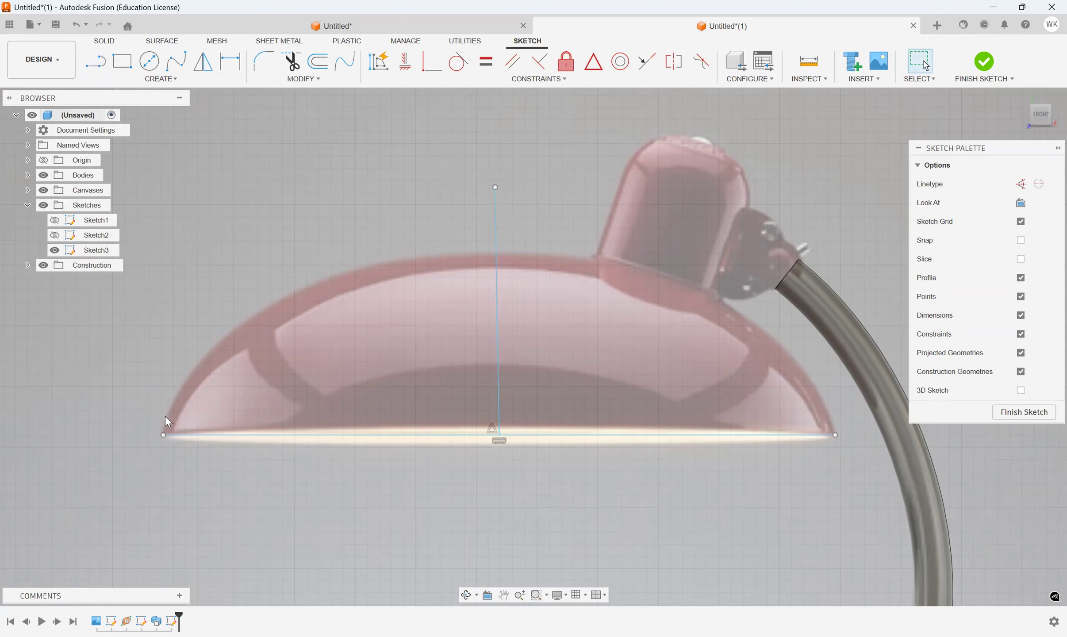
Step: Draw a slanted line across the base of the bulb housing, and a centre line from its midpoint up through the housing
key(l)
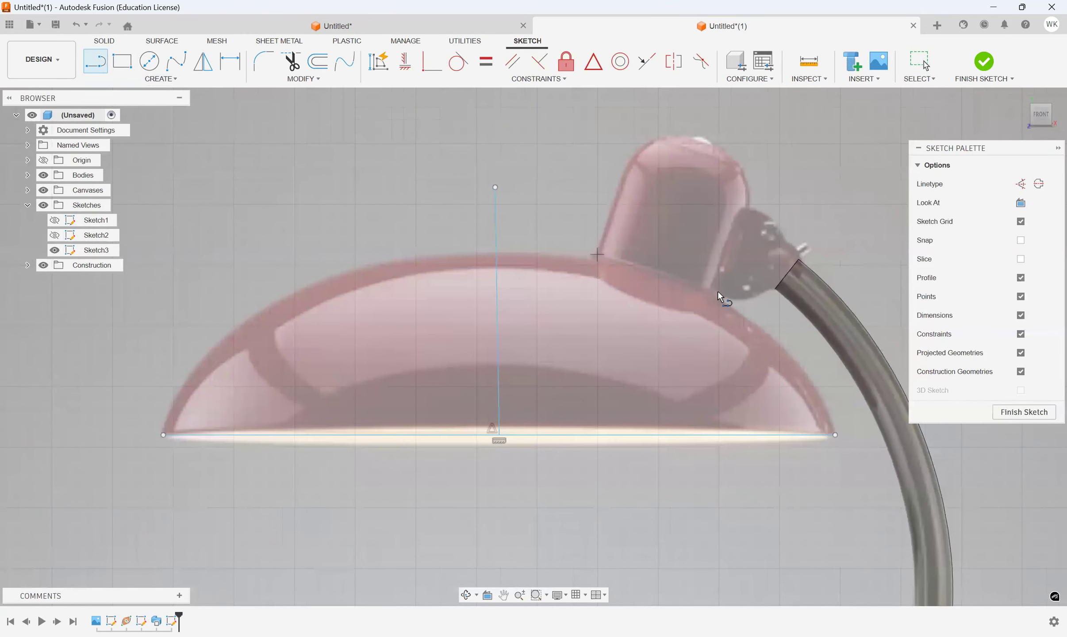
key(Escape)
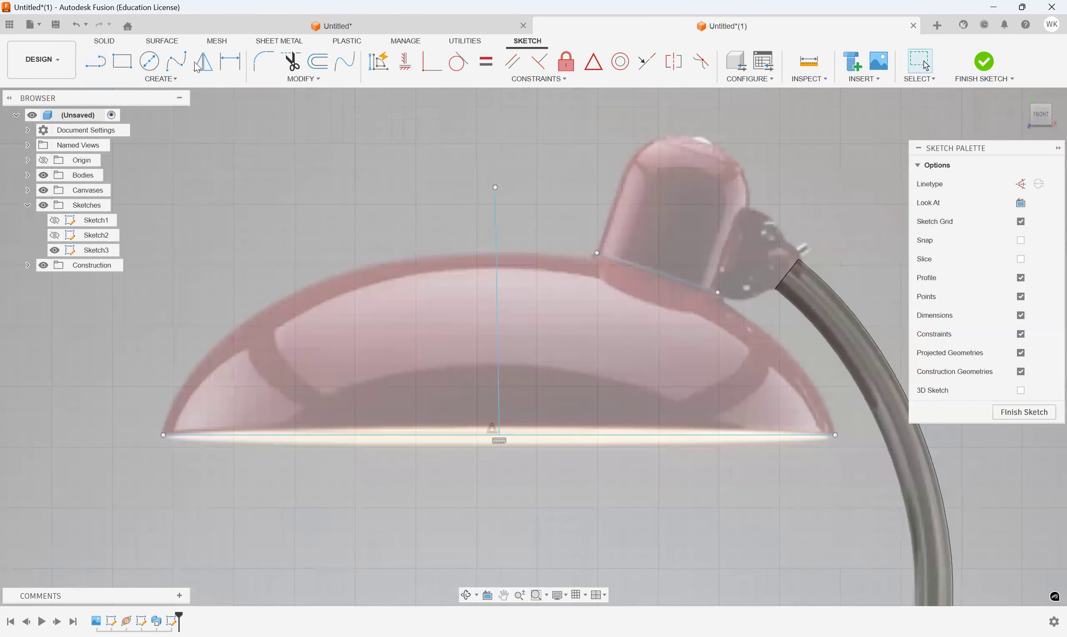
click(96, 62)
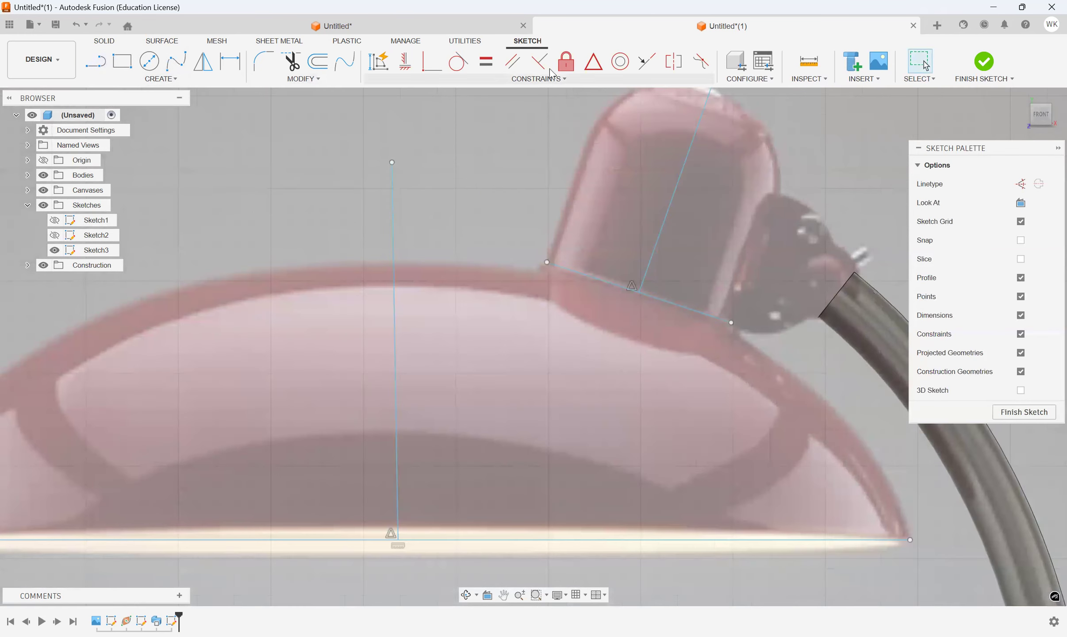
Step: Constrain the bulb housing's centre line perpendicular to the slanted line at its base
click(544, 66)
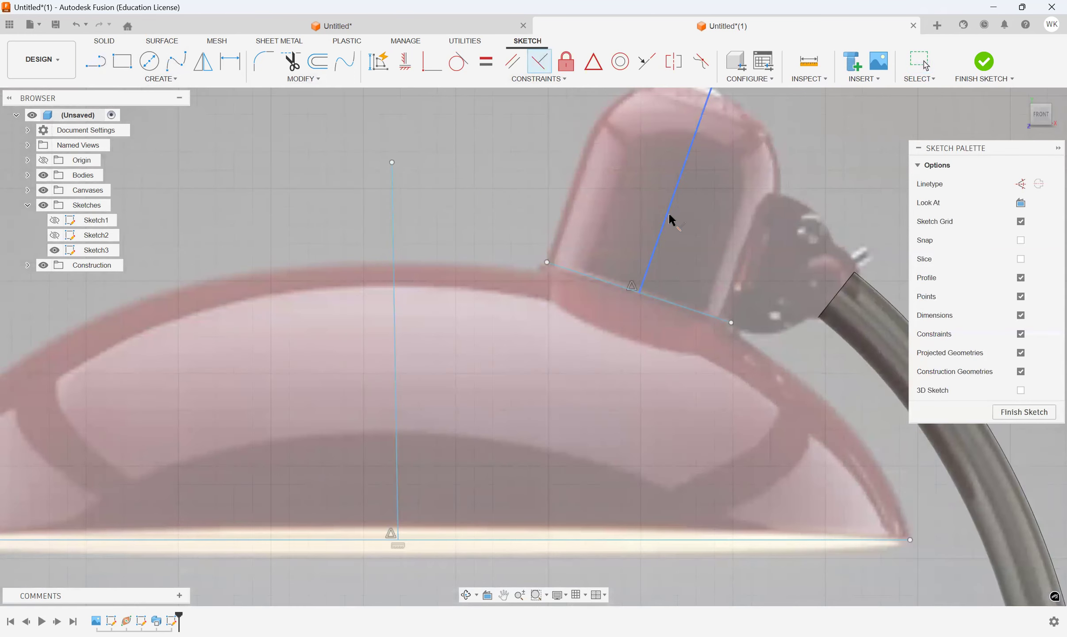
click(669, 216)
click(596, 298)
scroll(594, 296, down, 3)
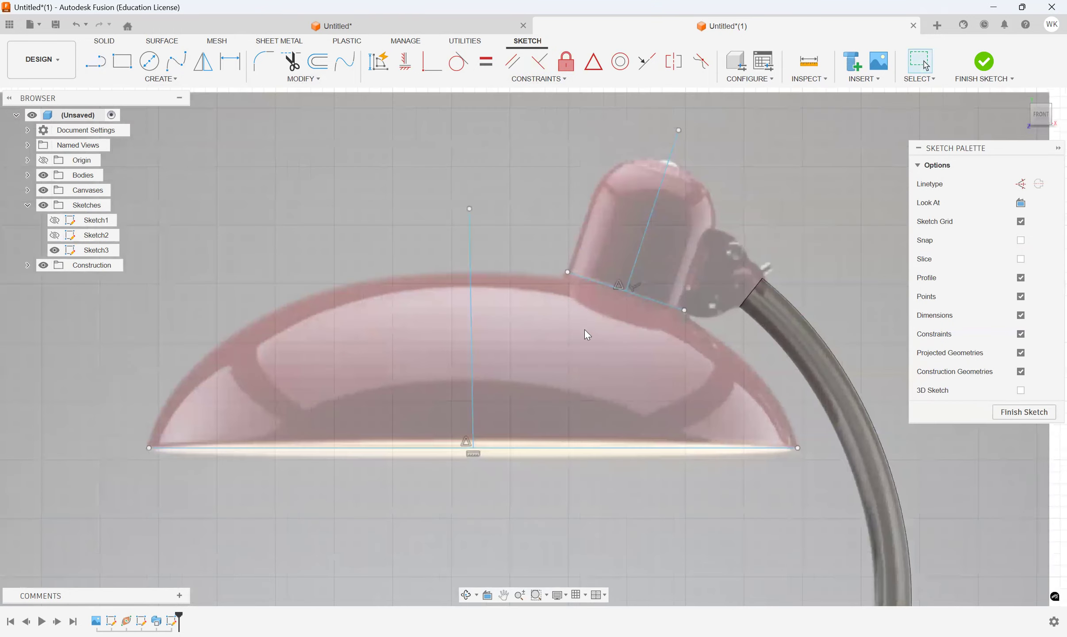
Step: Draw a spline along the lampshade's upper-left outline, from the centre line through one middle point to the rim's left tip
middle_drag(604, 336, 605, 389)
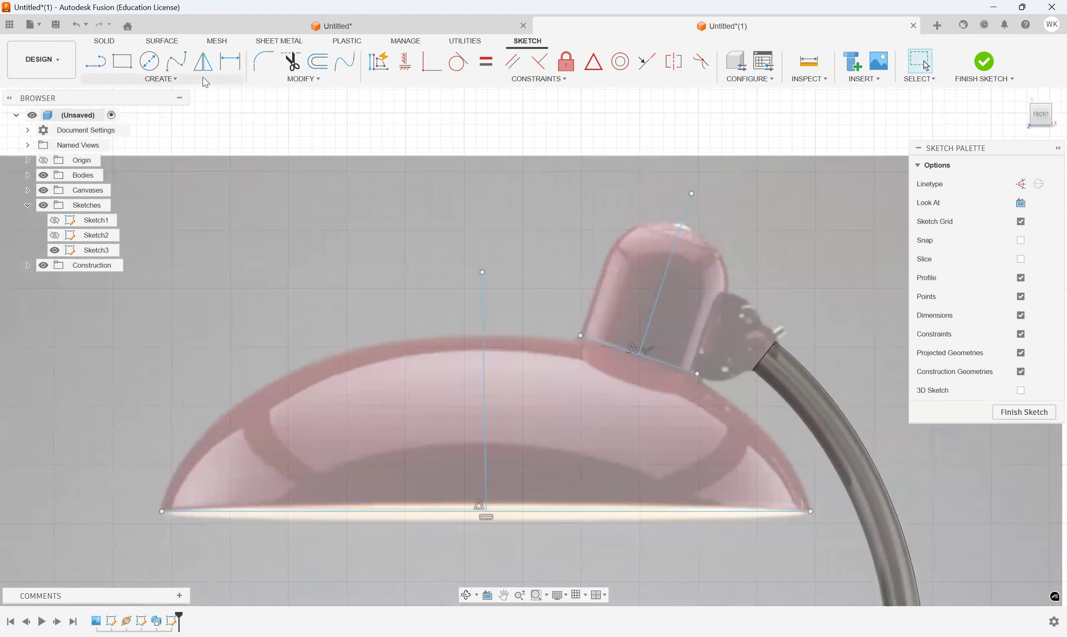
click(184, 66)
click(485, 336)
click(362, 343)
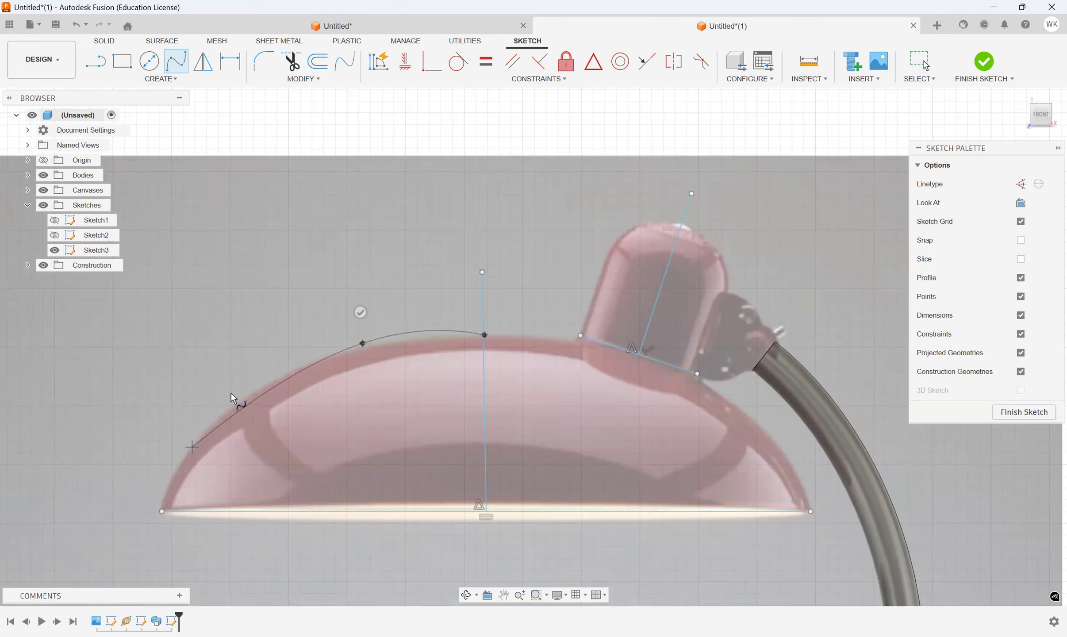
click(162, 511)
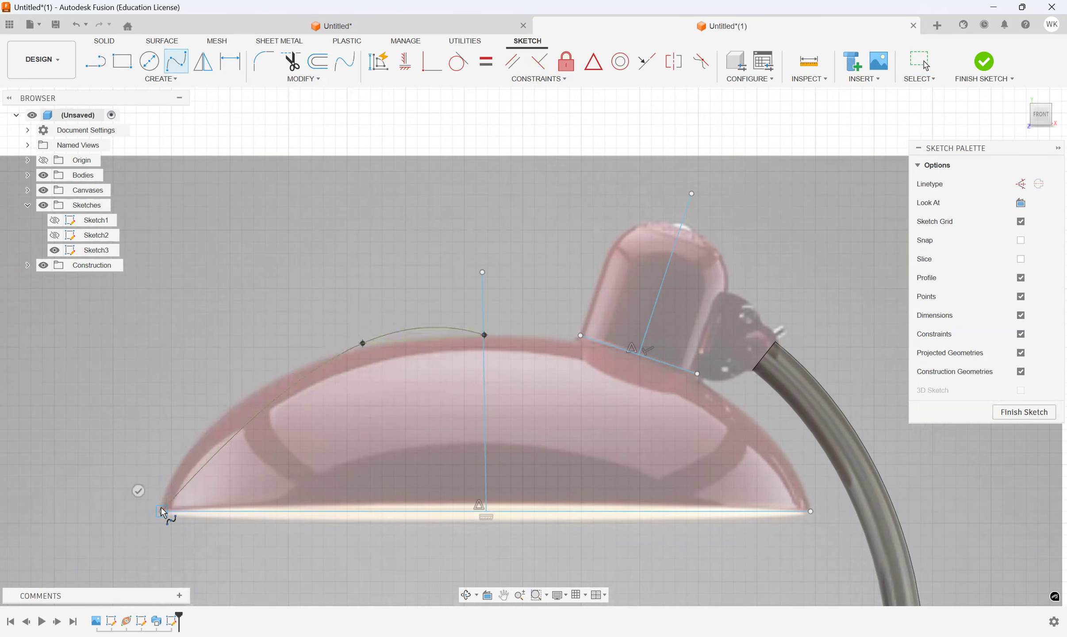
key(Escape)
Step: Reshape the lampshade spline to follow the reference outline by adjusting its top tangent handle and moving its middle point
scroll(397, 391, up, 2)
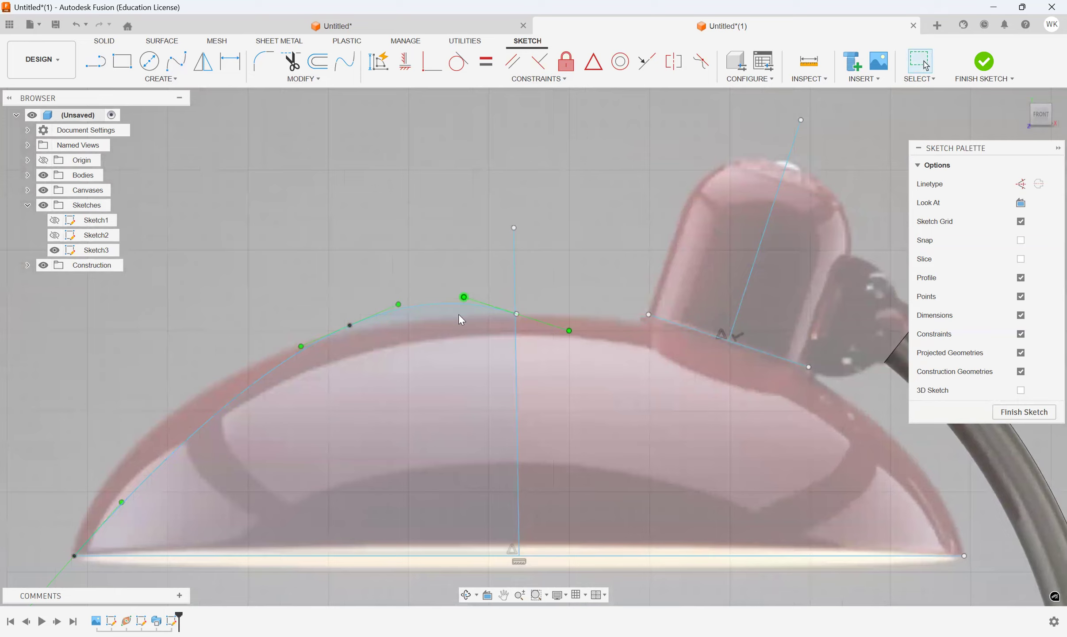
scroll(538, 296, down, 3)
click(422, 314)
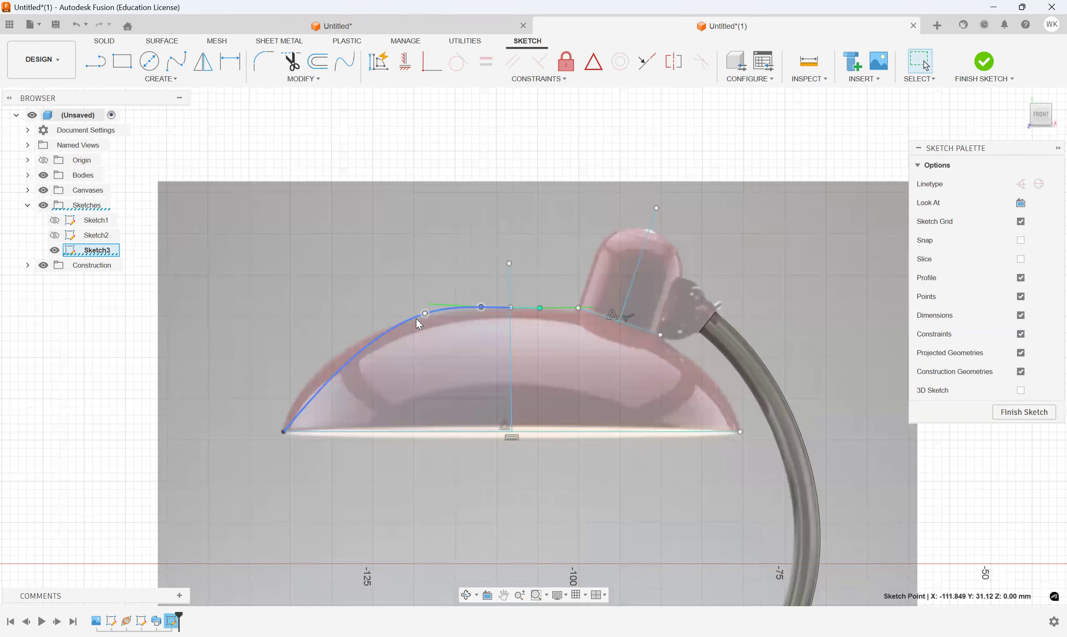
drag(338, 359, 346, 351)
scroll(456, 316, down, 2)
scroll(487, 309, up, 6)
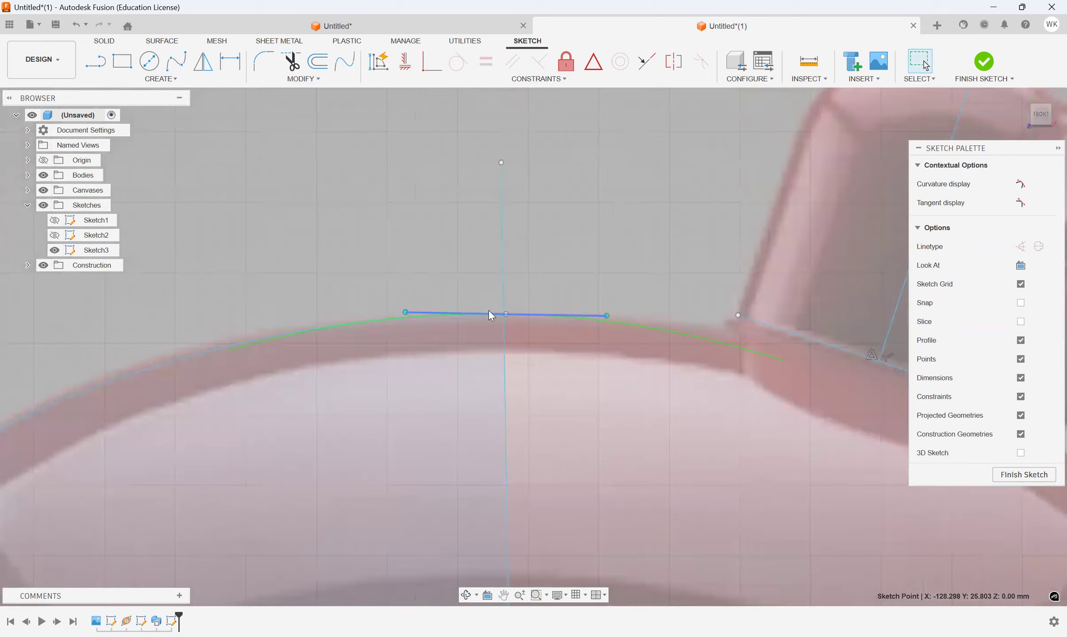
Step: Try to constrain the lampshade spline's top tangent handle horizontal
click(417, 309)
click(414, 66)
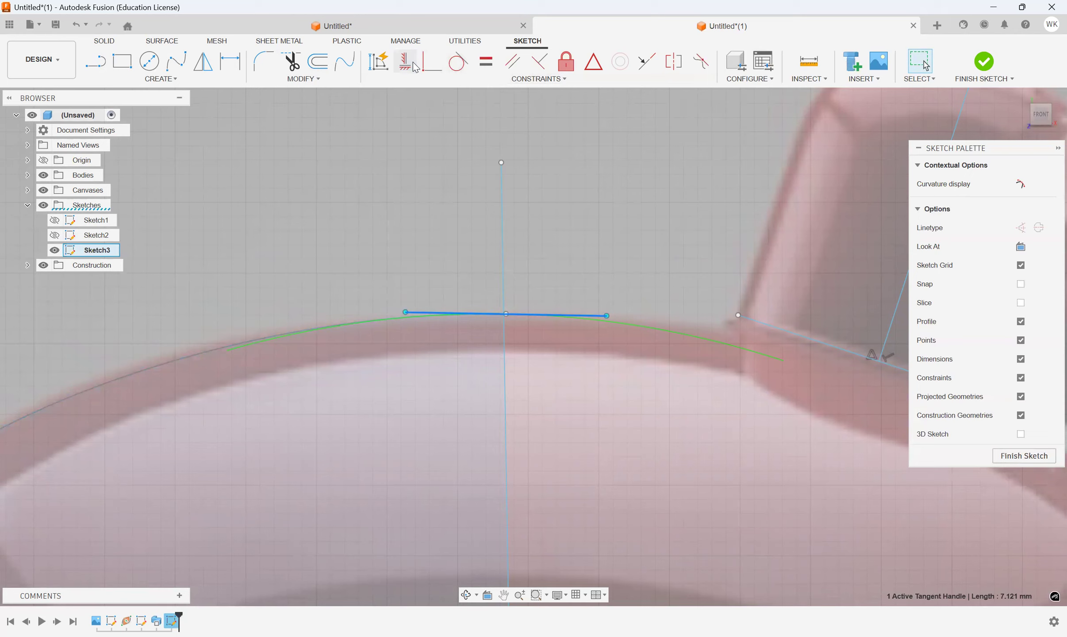
scroll(470, 274, up, 5)
key(Escape)
click(359, 349)
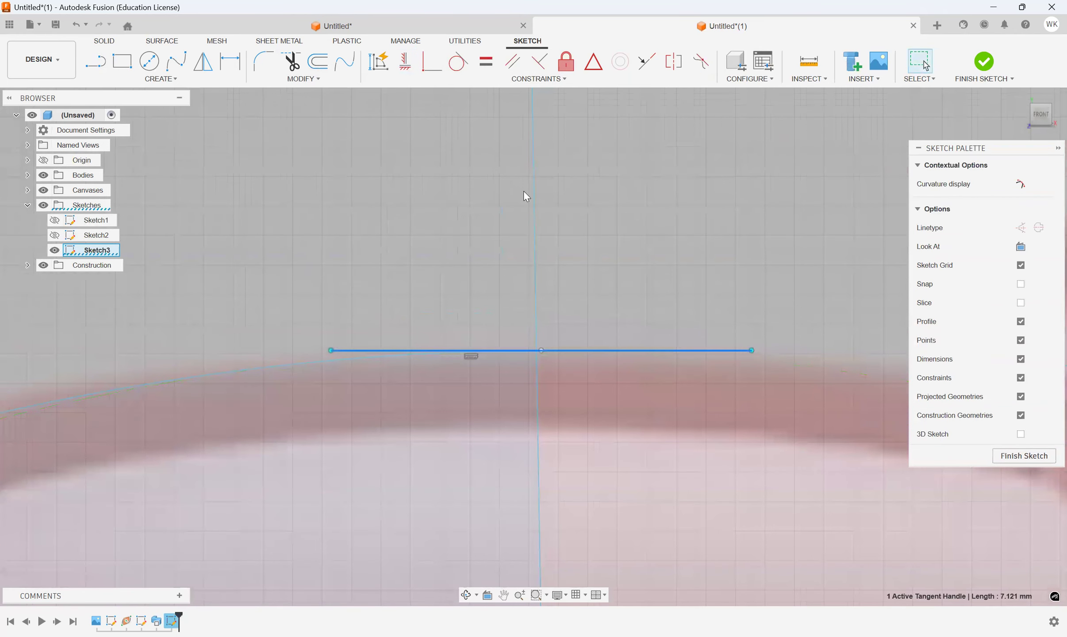
click(536, 163)
scroll(576, 227, down, 5)
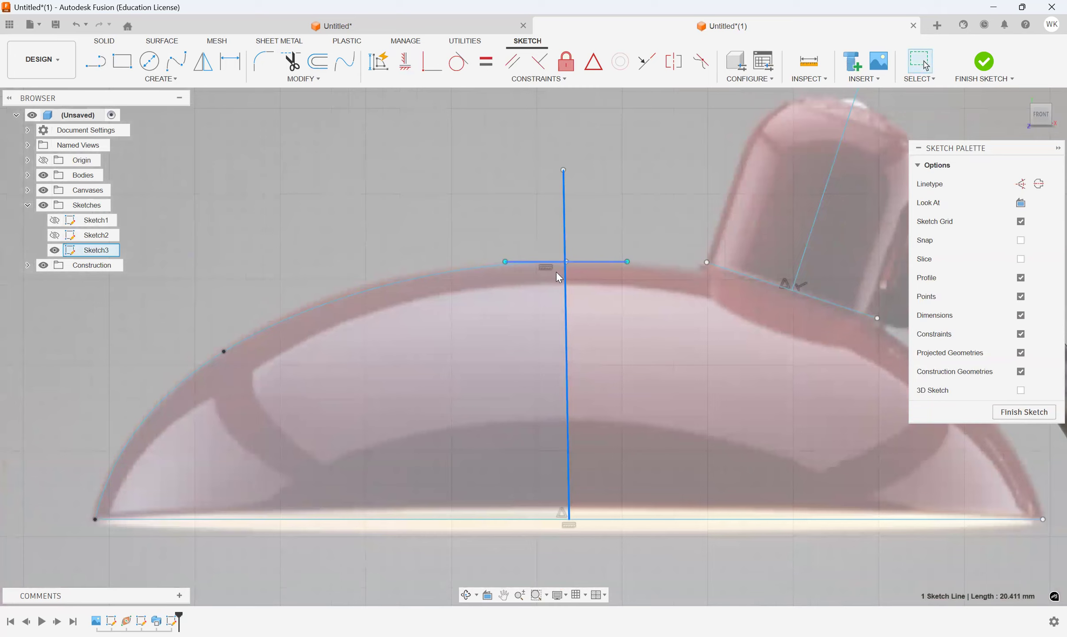
key(ctrl+z)
Step: Turn the lampshade spline's top tangent handle nearly level along the outline and constrain it perpendicular to the lampshade's centre line
scroll(536, 263, up, 5)
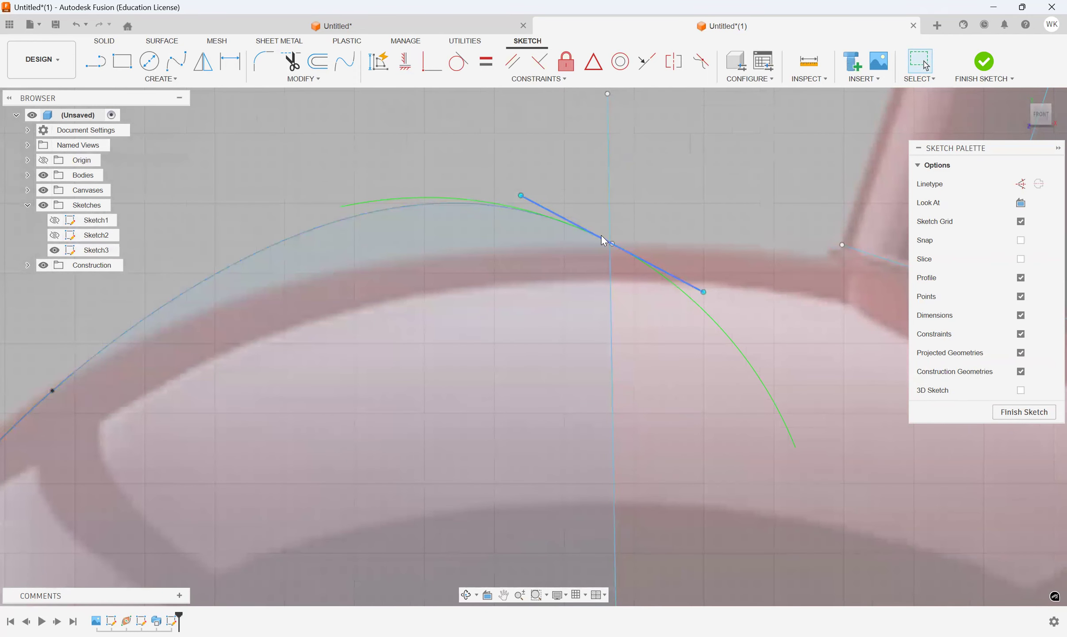
click(596, 230)
drag(546, 310, 543, 295)
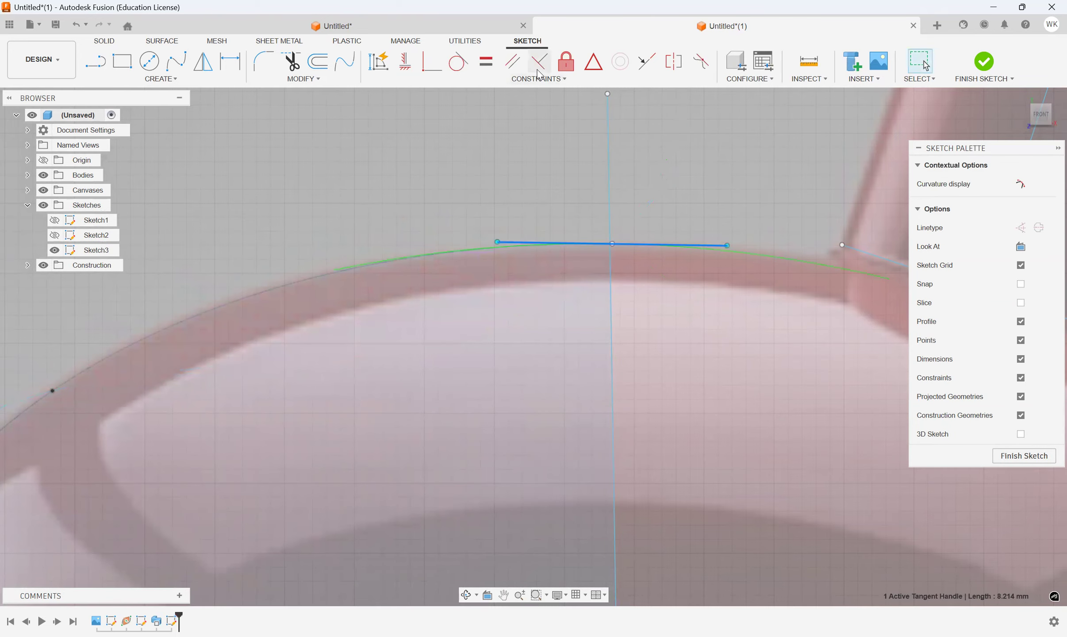
click(537, 66)
click(609, 201)
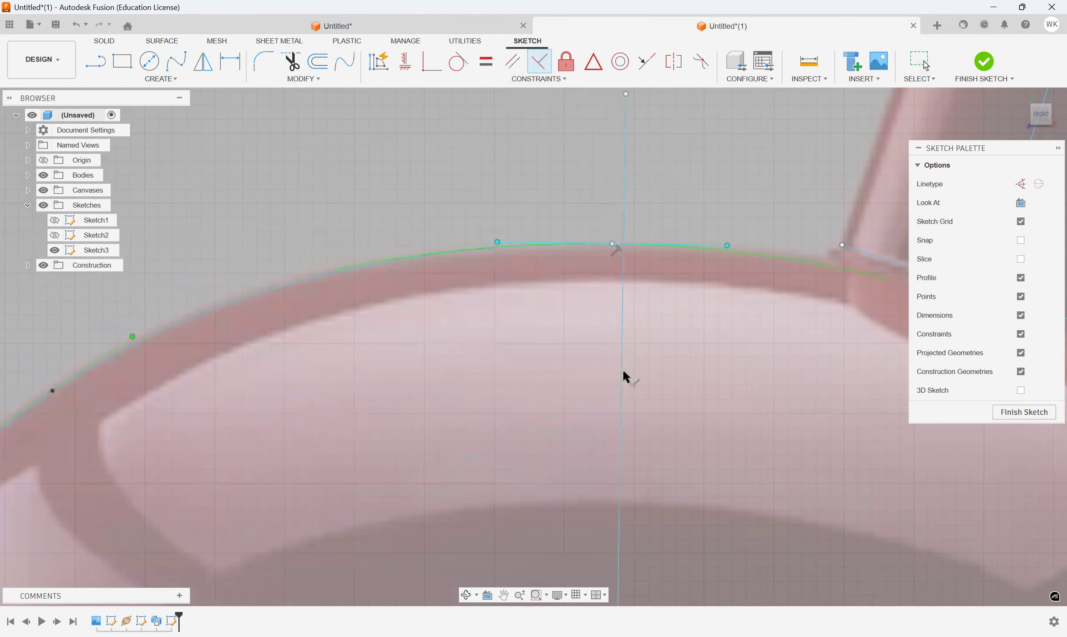
Step: Constrain the lampshade's centre line perpendicular to the horizontal rim line
scroll(644, 458, down, 3)
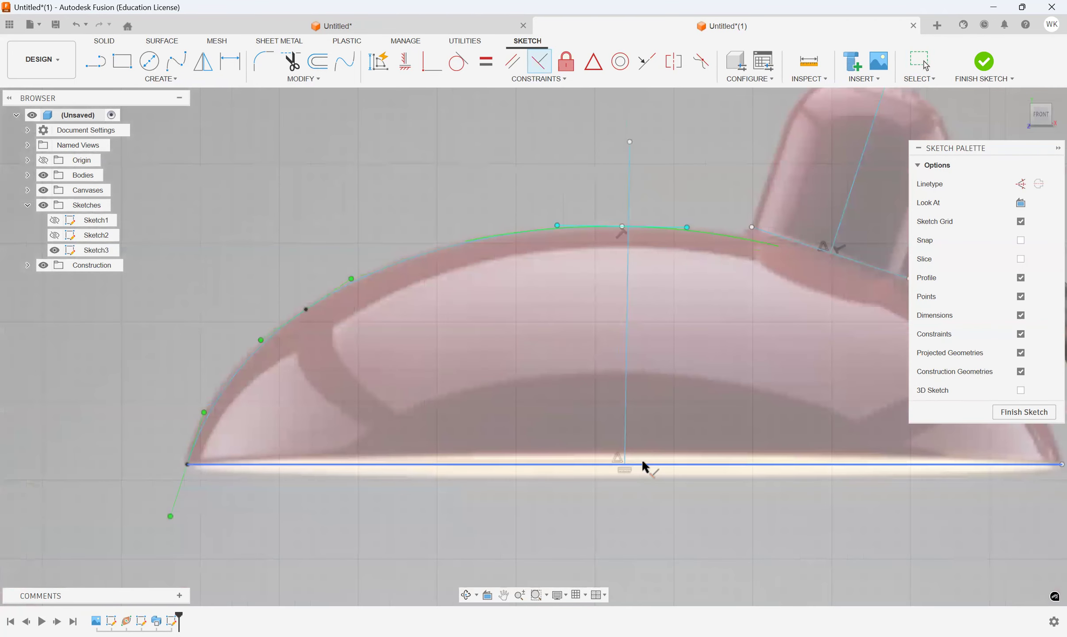
click(639, 464)
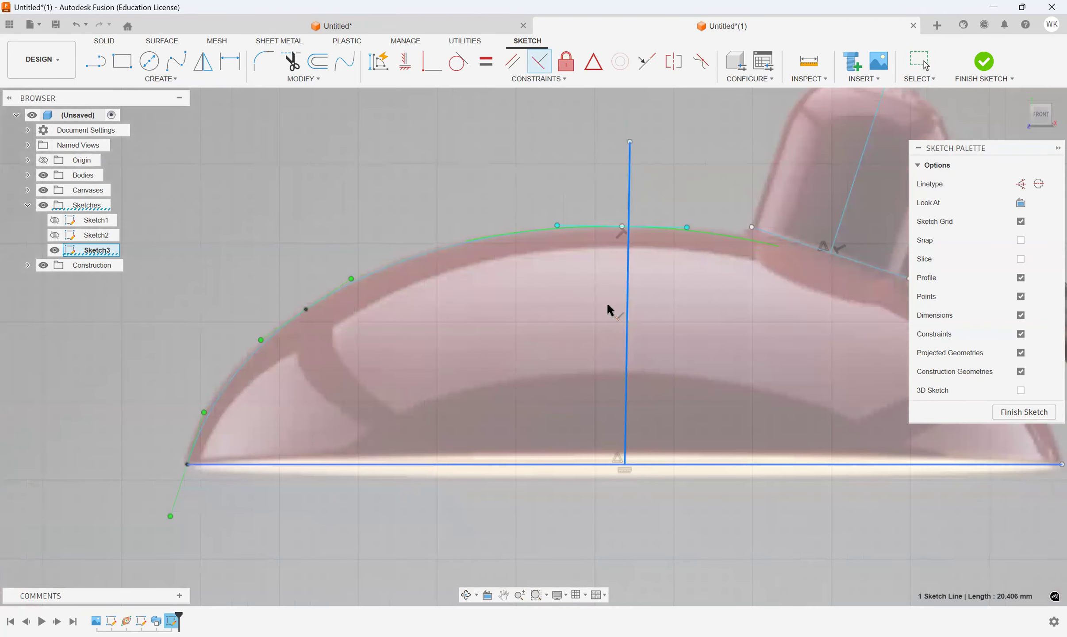
key(Escape)
Step: Fine-tune the lampshade spline's middle point and top tangent handle so the curve matches the reference outline
scroll(617, 213, up, 3)
scroll(514, 236, down, 3)
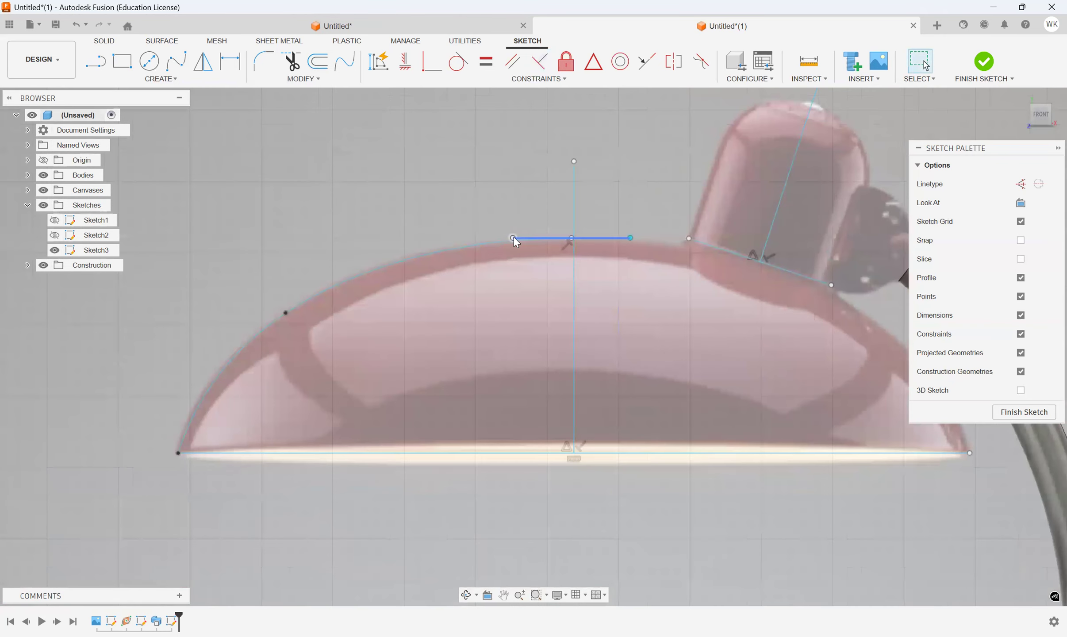
click(302, 301)
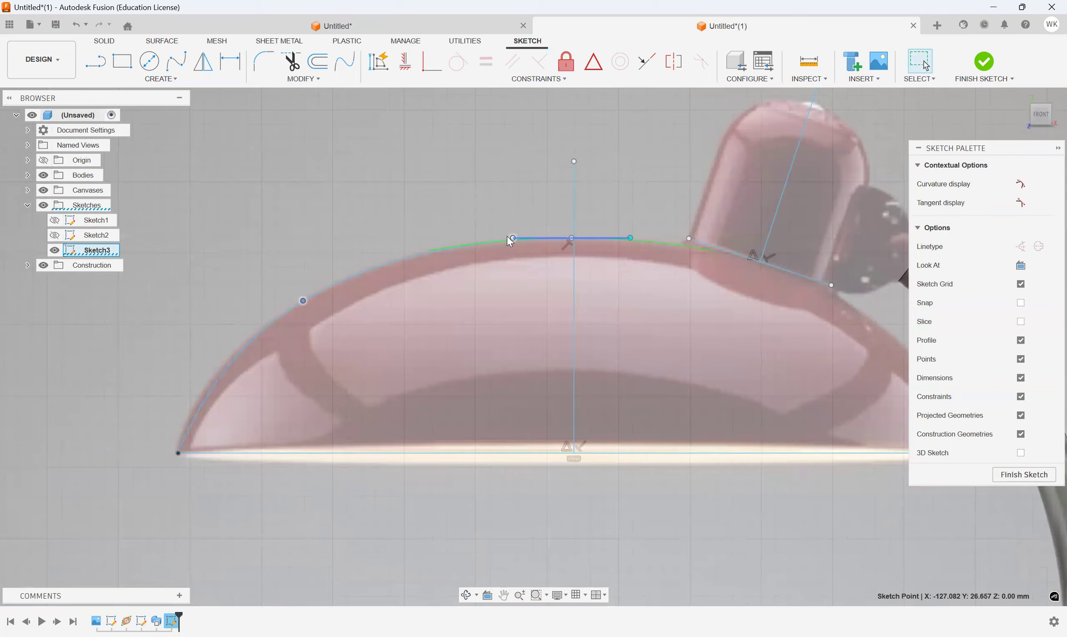
drag(517, 235, 514, 235)
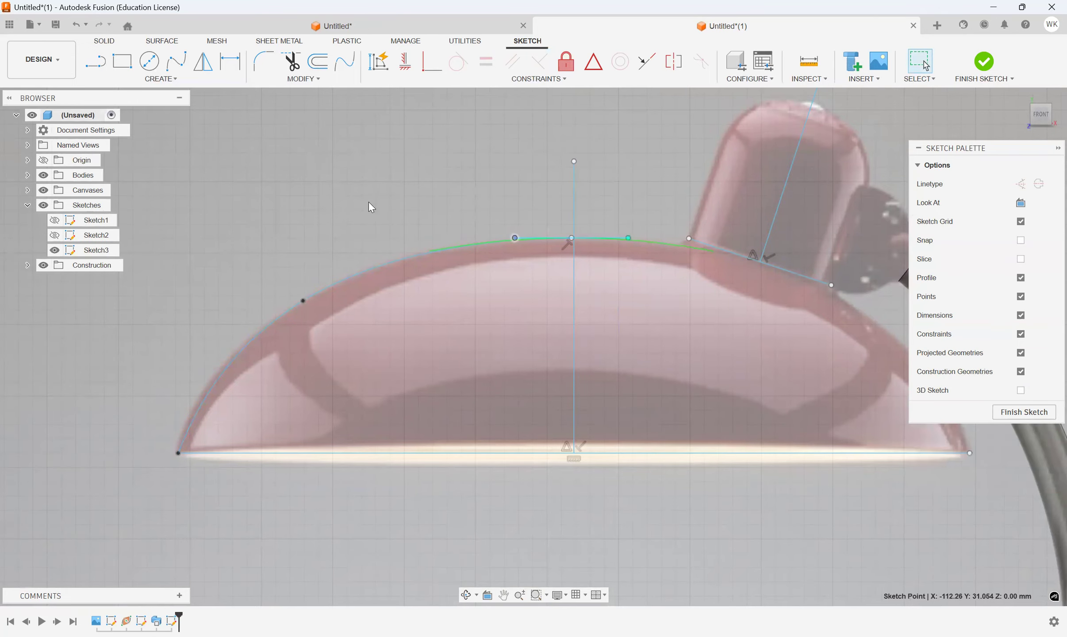
Step: Draw a line up the bulb housing's left side from the left end of its base line, perpendicular to that base
scroll(369, 202, down, 4)
middle_drag(534, 185, 296, 323)
scroll(467, 313, down, 1)
scroll(469, 318, up, 6)
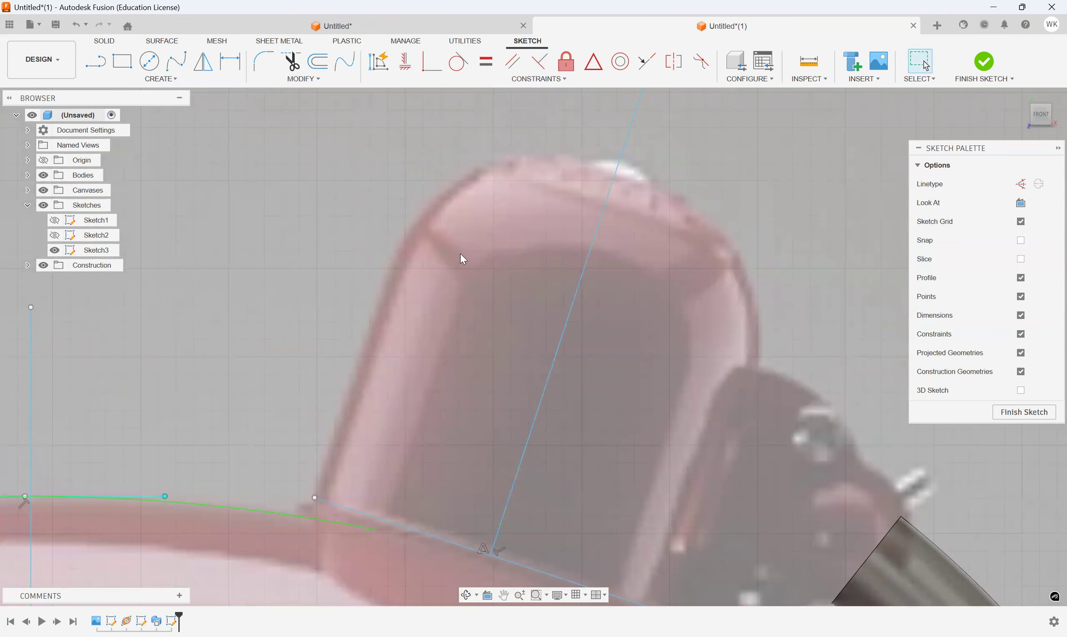
scroll(460, 255, down, 2)
click(94, 60)
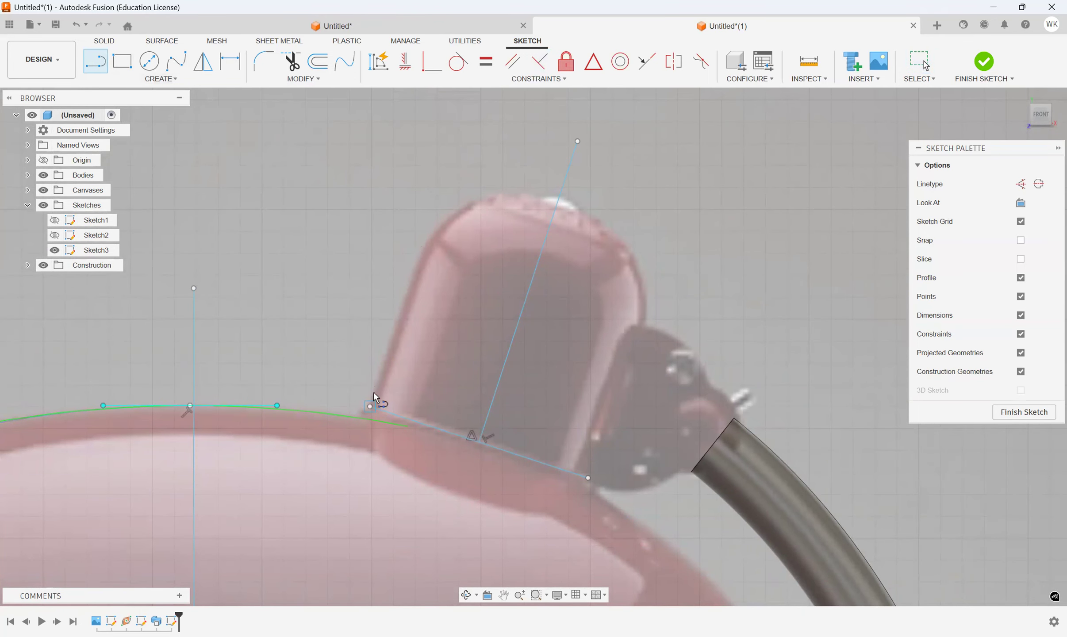
key(Escape)
Step: Draw a spline over the bulb housing's rounded top, from the side line's upper end through two points to the housing's centre line
click(176, 63)
click(419, 254)
click(470, 205)
click(535, 195)
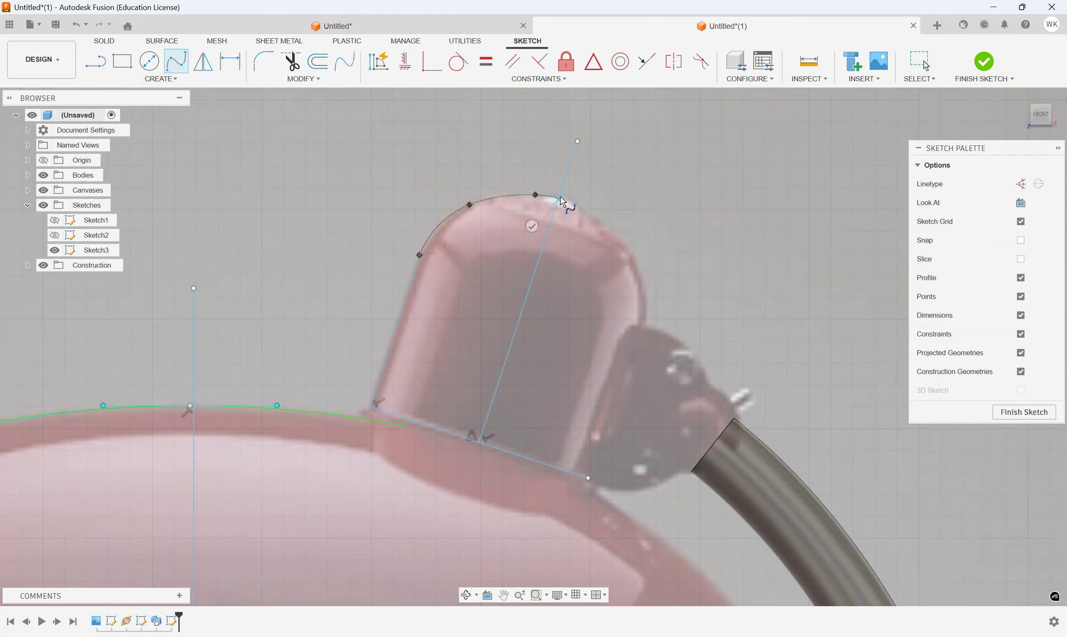
scroll(544, 203, up, 5)
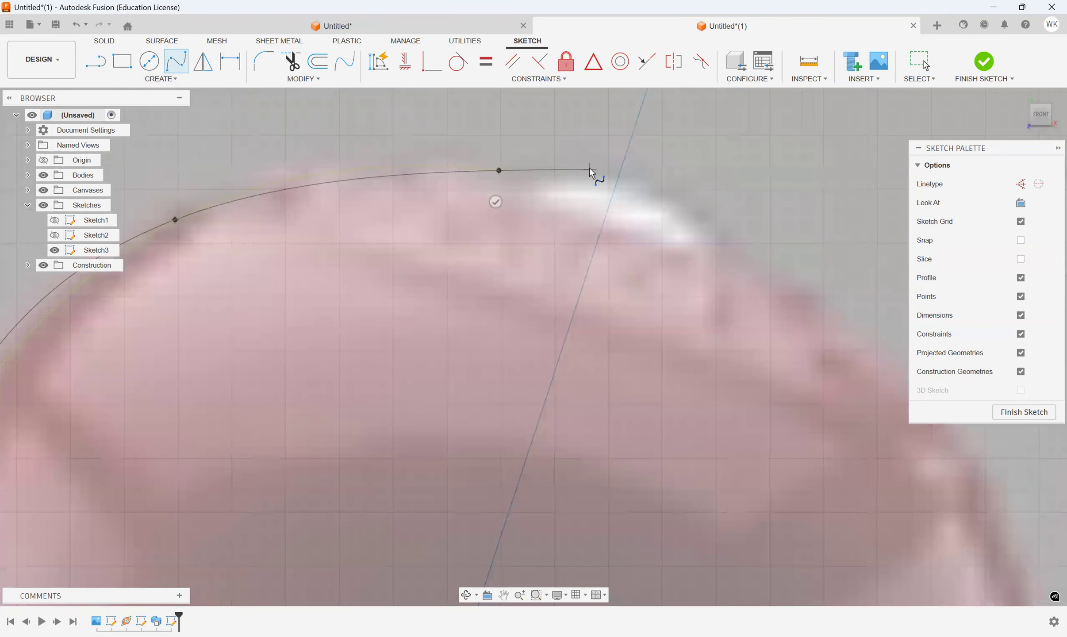
click(622, 165)
key(Escape)
Step: Move the housing spline's fit point at the rounded shoulder slightly outward to match the reference outline
scroll(623, 166, up, 1)
scroll(622, 167, down, 4)
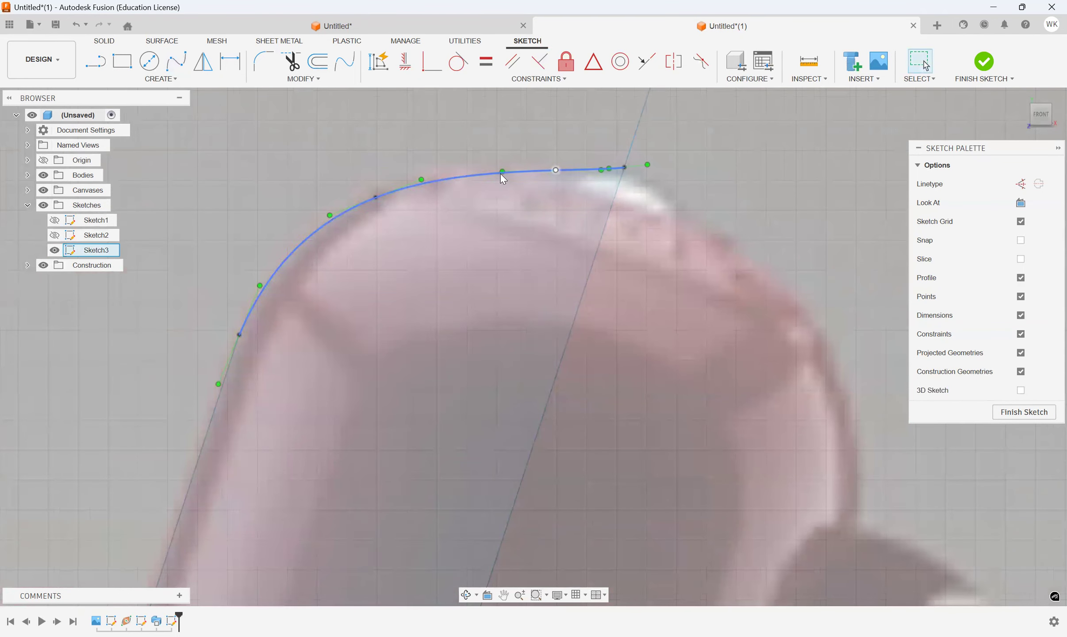
click(376, 197)
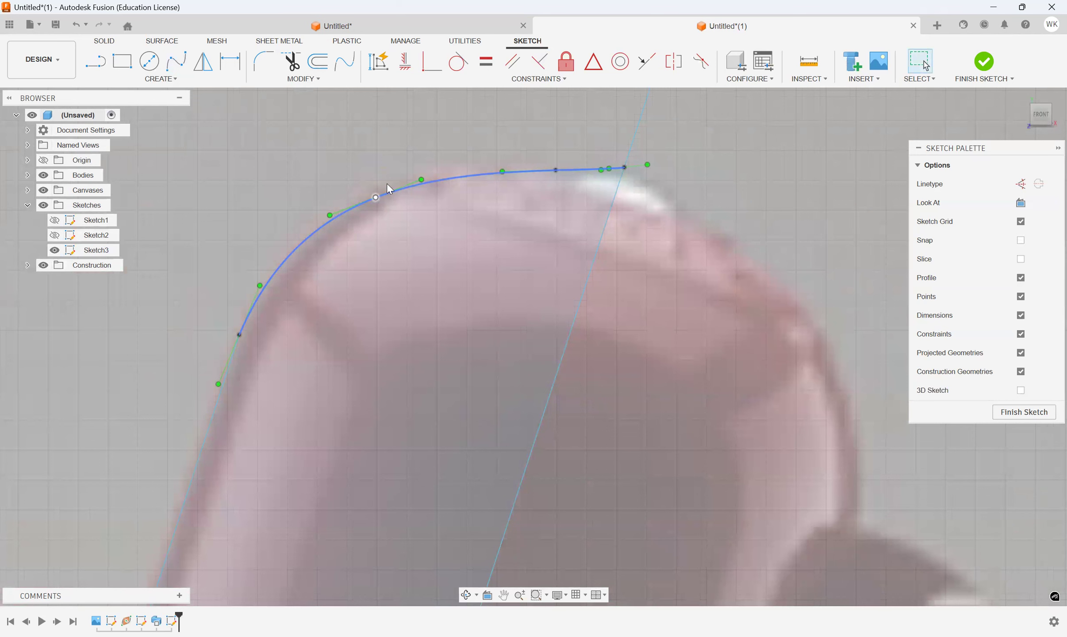
drag(387, 183, 390, 184)
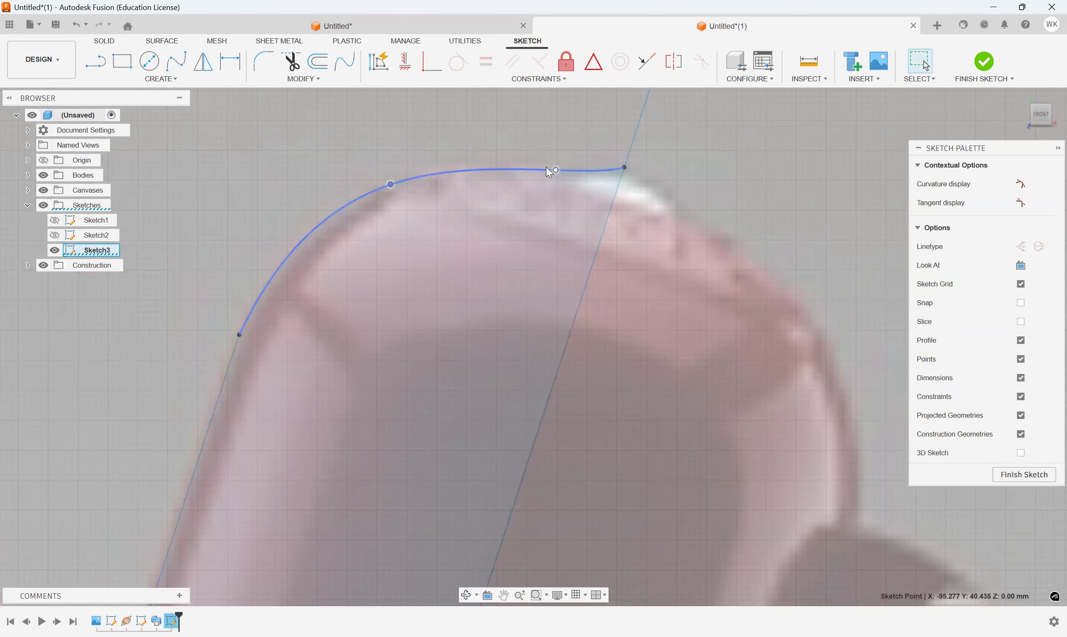
scroll(517, 184, down, 3)
scroll(357, 271, up, 4)
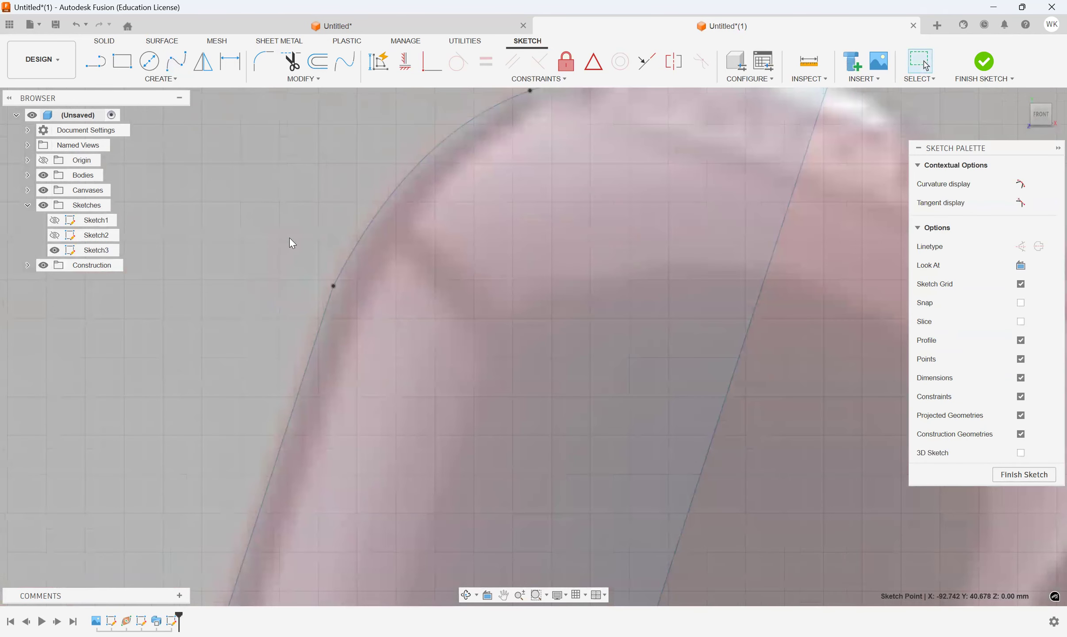
click(289, 238)
Step: Constrain the housing spline tangent to the side line where the two meet
scroll(446, 307, down, 4)
scroll(383, 305, up, 3)
scroll(619, 266, down, 4)
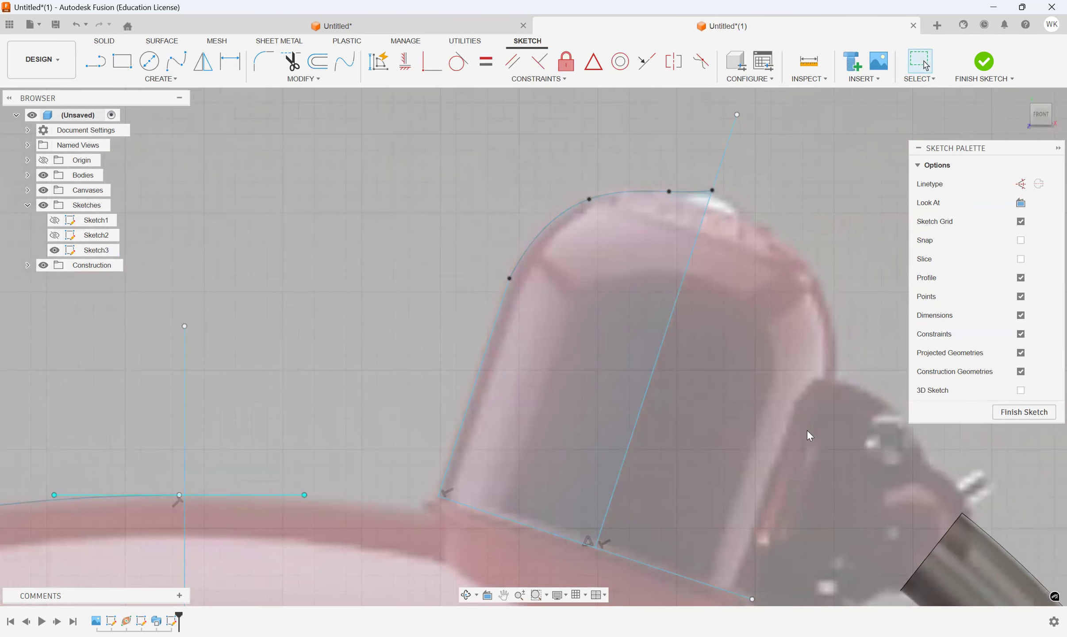
scroll(533, 287, up, 5)
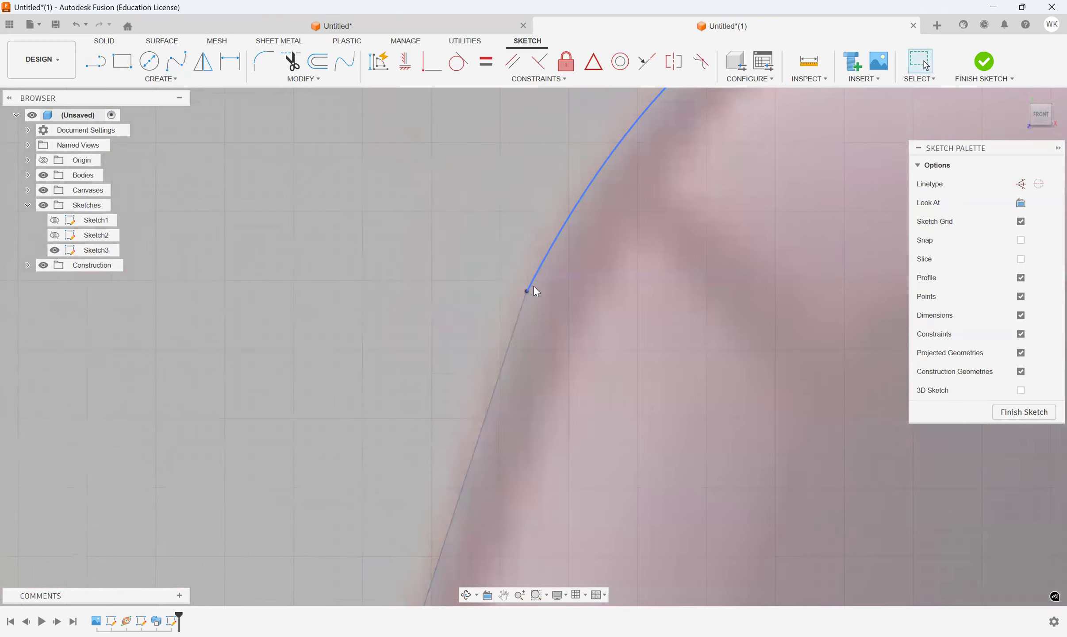
click(535, 279)
click(460, 258)
scroll(424, 287, down, 3)
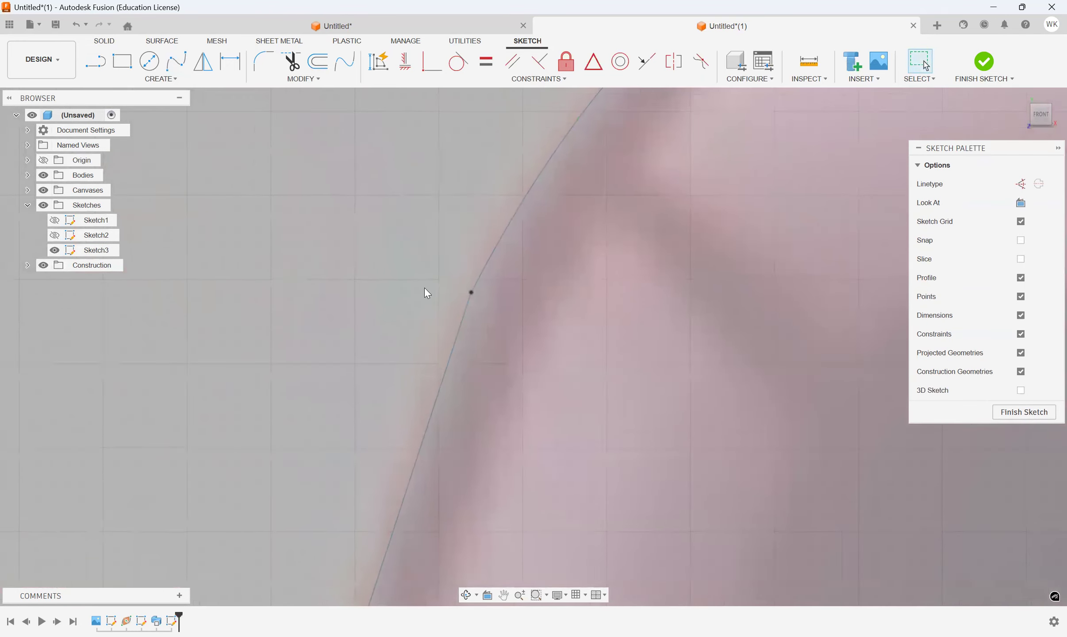
scroll(418, 221, down, 4)
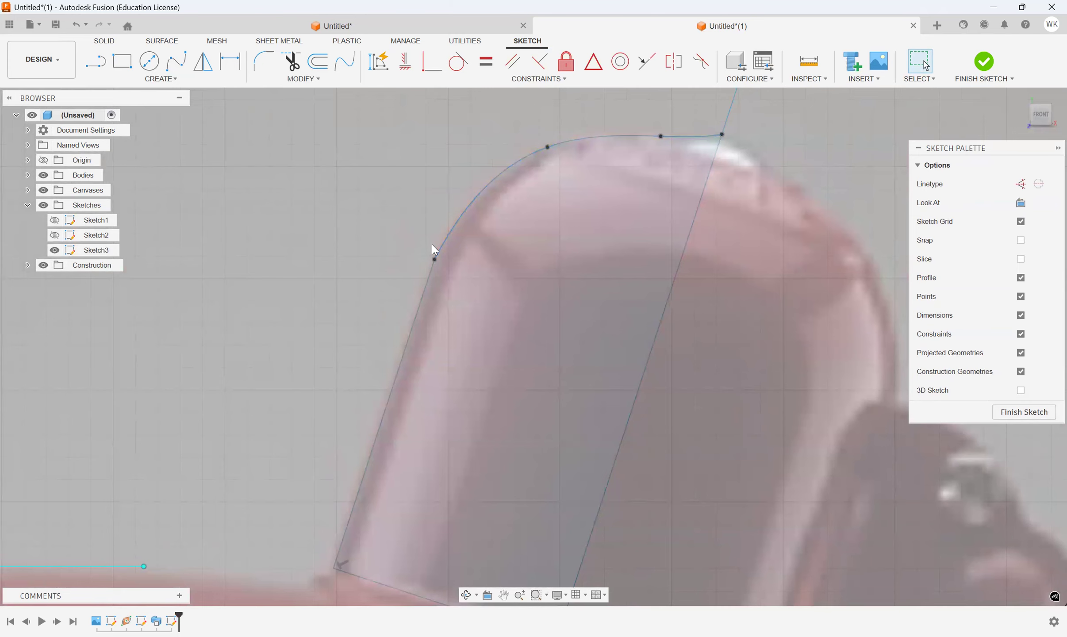
click(458, 63)
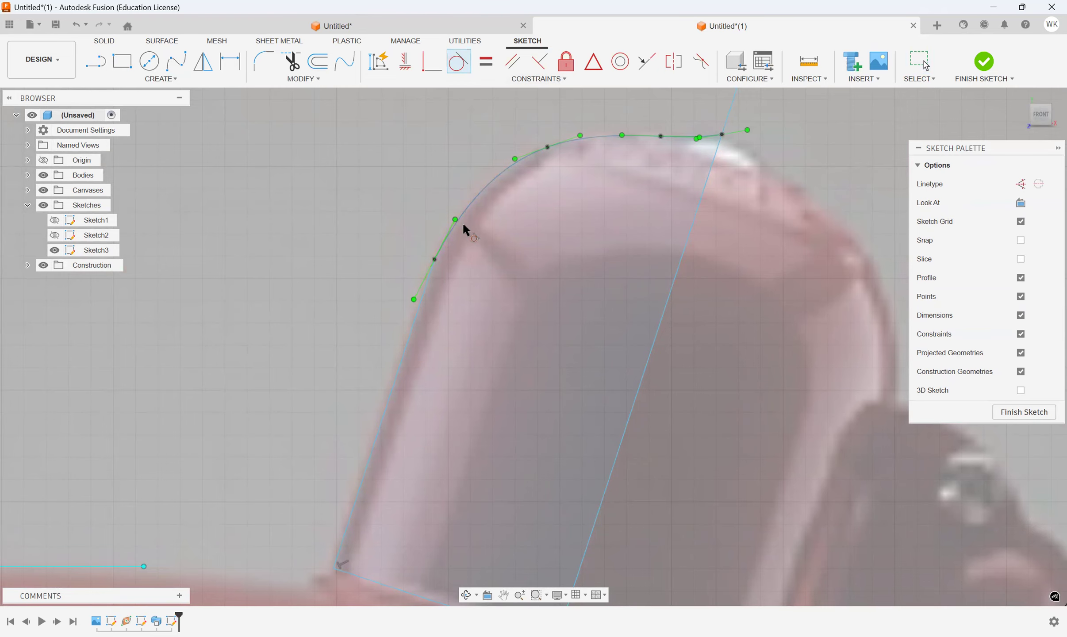
click(481, 192)
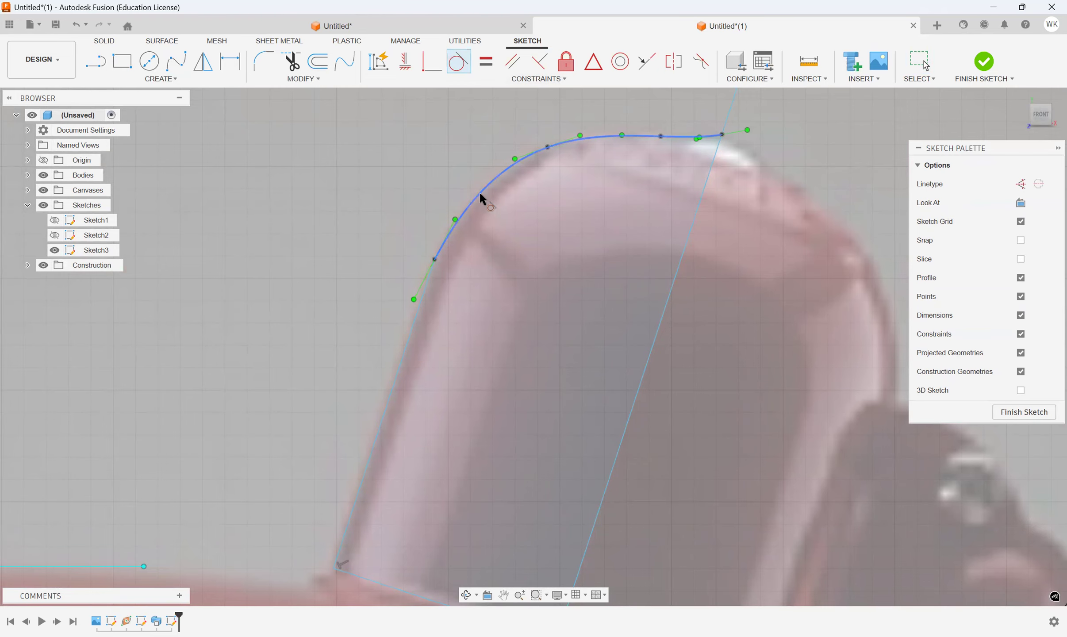
click(422, 293)
key(Escape)
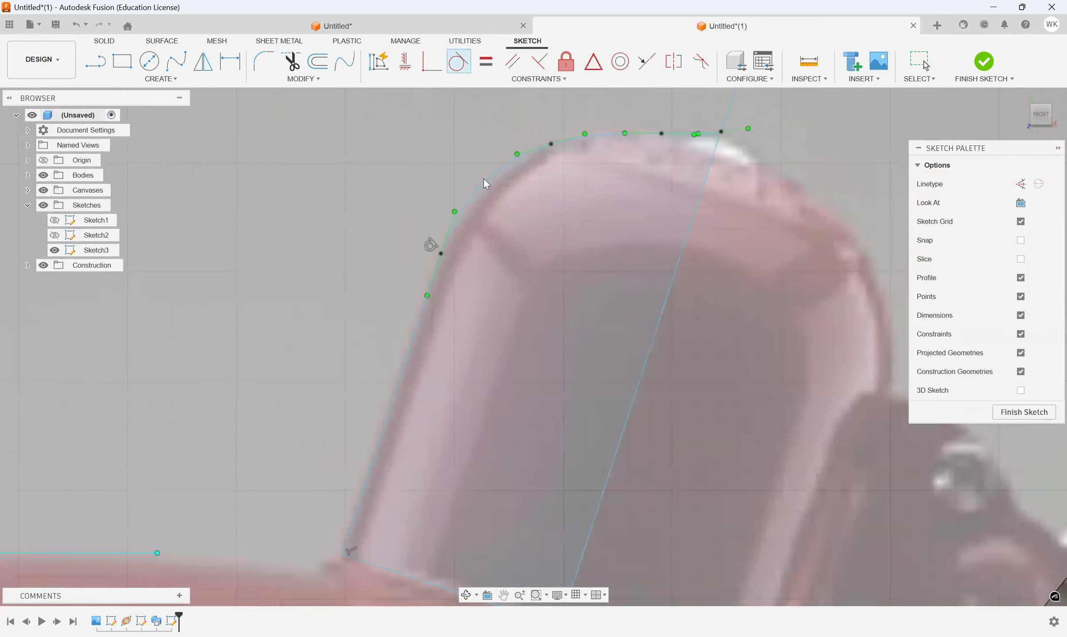
Step: Examine the tangent join and the fit of the housing spline against the reference outline
scroll(484, 178, up, 4)
scroll(389, 342, down, 4)
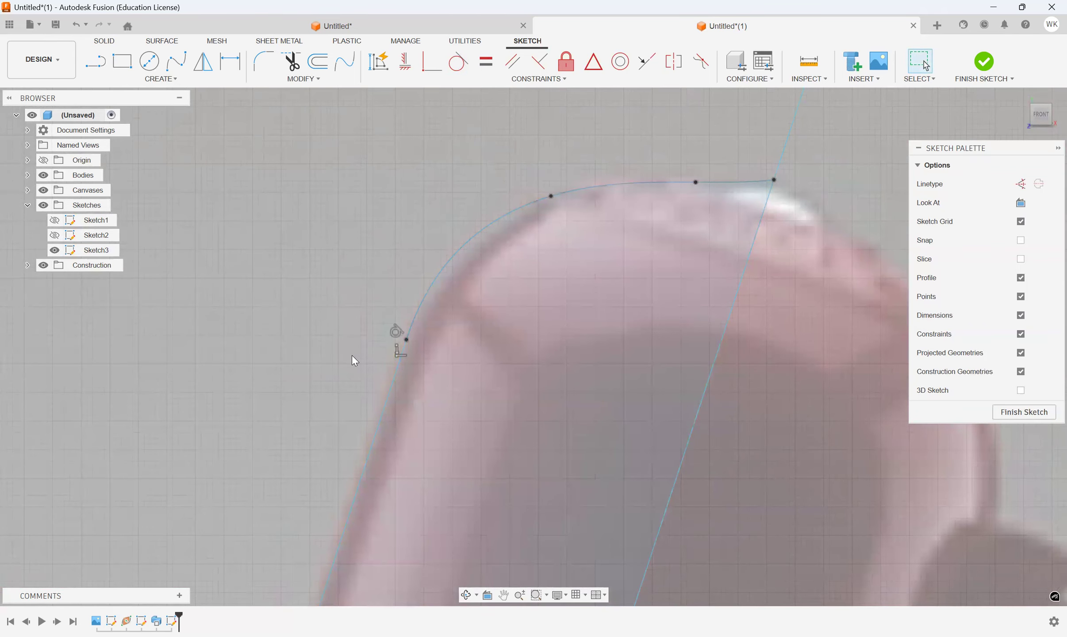
scroll(321, 367, down, 4)
scroll(445, 281, up, 5)
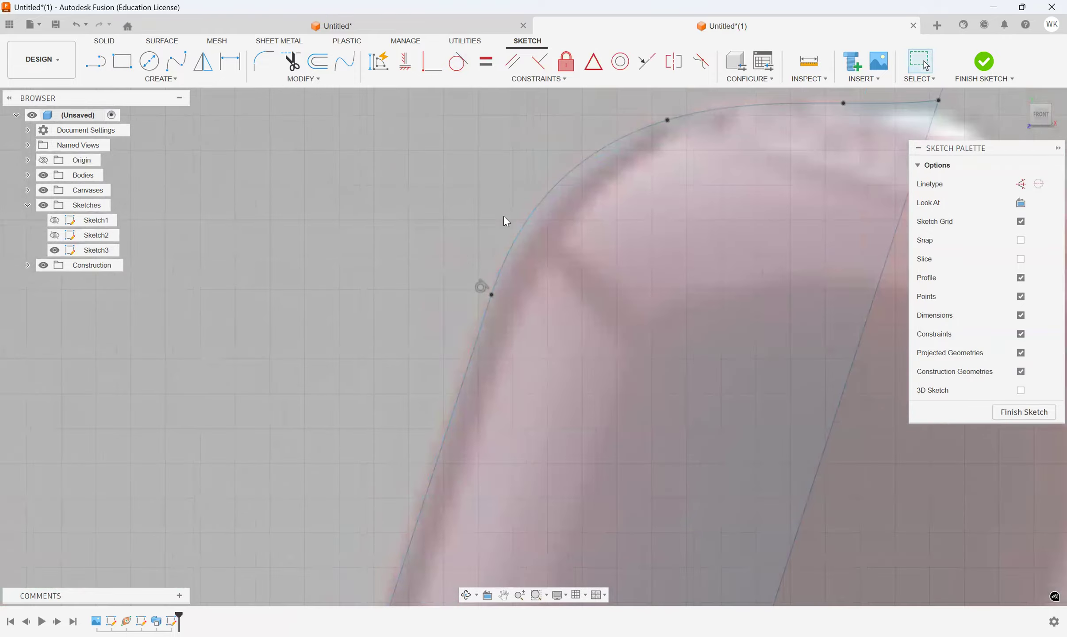
scroll(452, 286, down, 3)
scroll(451, 285, up, 2)
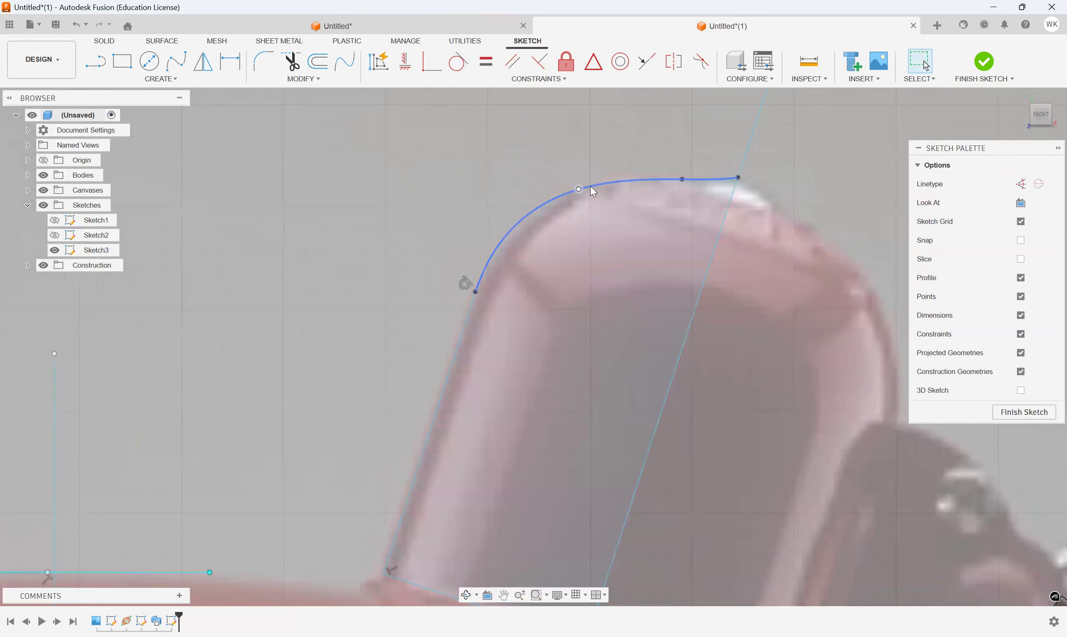
Step: Mirror the bulb housing's base line, side line and rounded-top spline about its tilted centre line
scroll(399, 191, down, 3)
scroll(344, 344, up, 1)
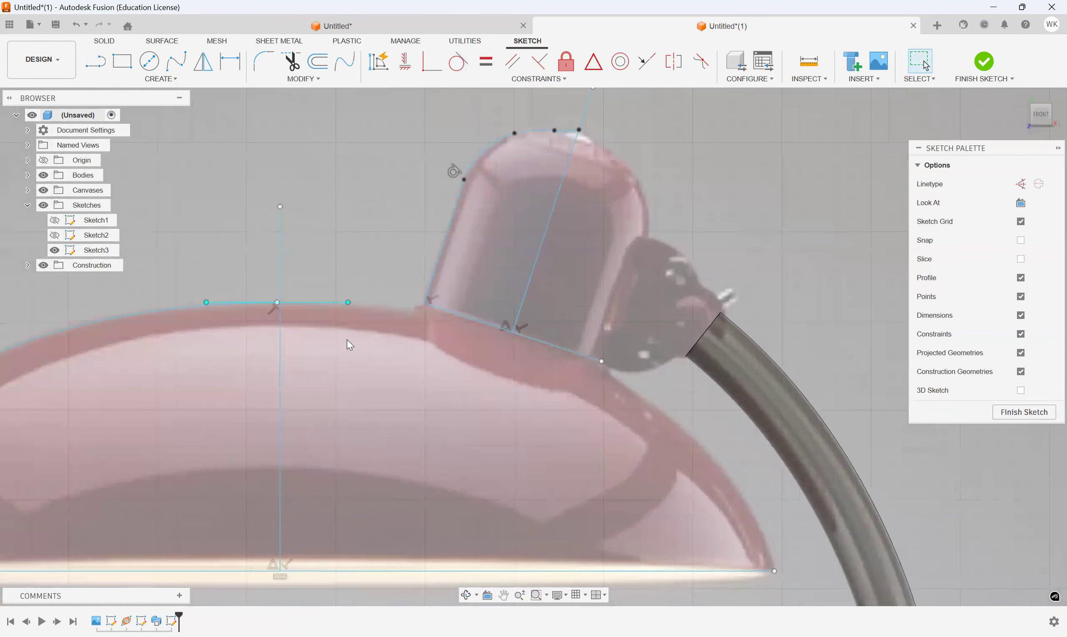
middle_drag(384, 341, 524, 311)
scroll(555, 298, up, 3)
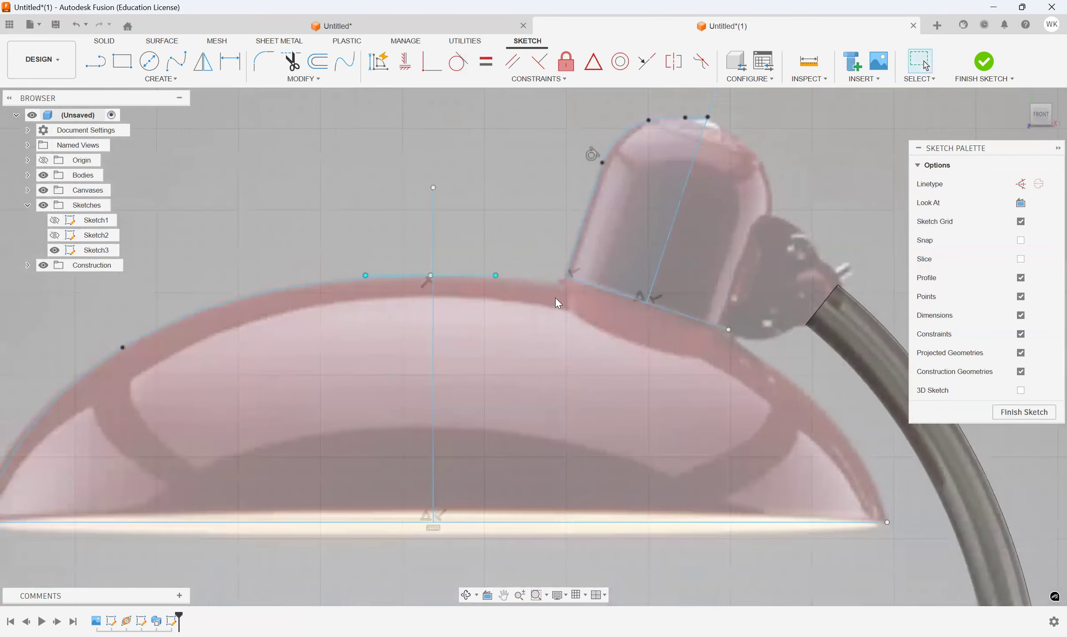
drag(656, 321, 640, 361)
scroll(666, 312, down, 3)
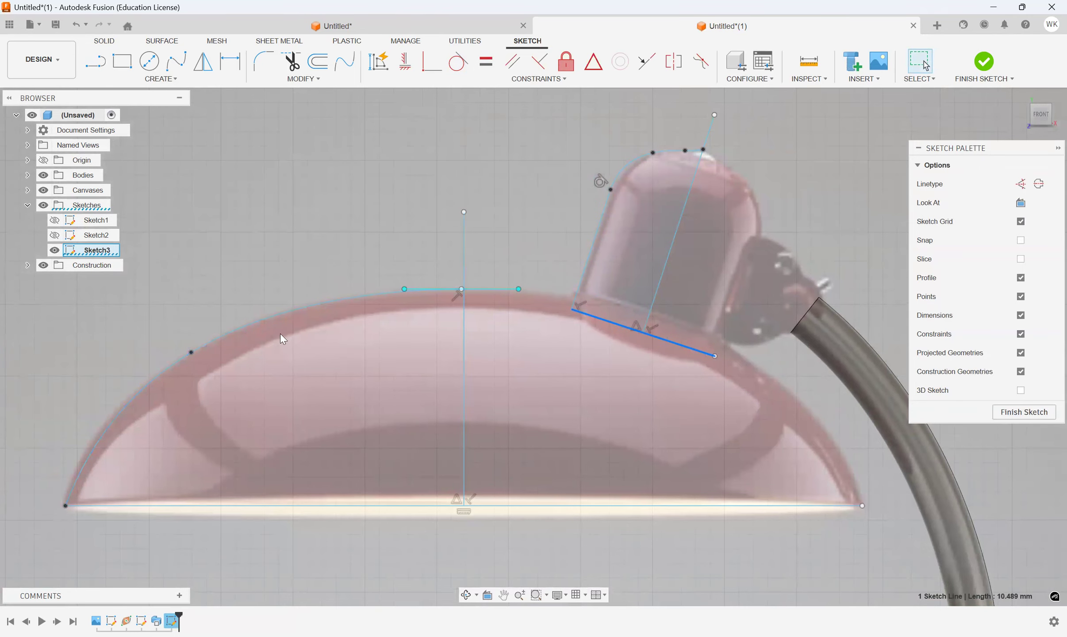
scroll(532, 282, down, 2)
scroll(695, 297, up, 2)
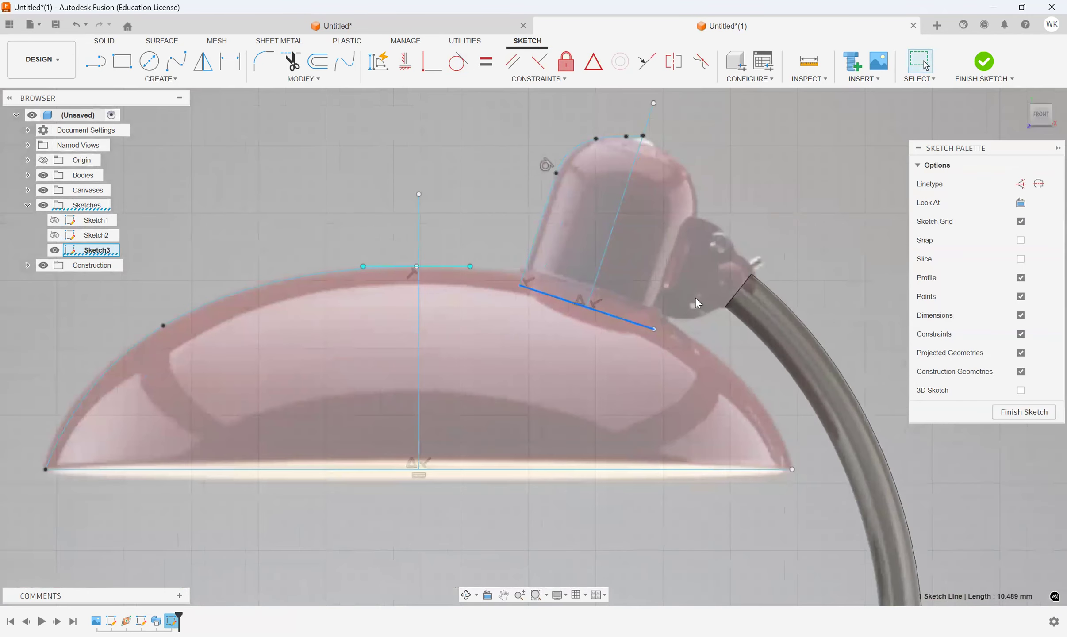
click(174, 80)
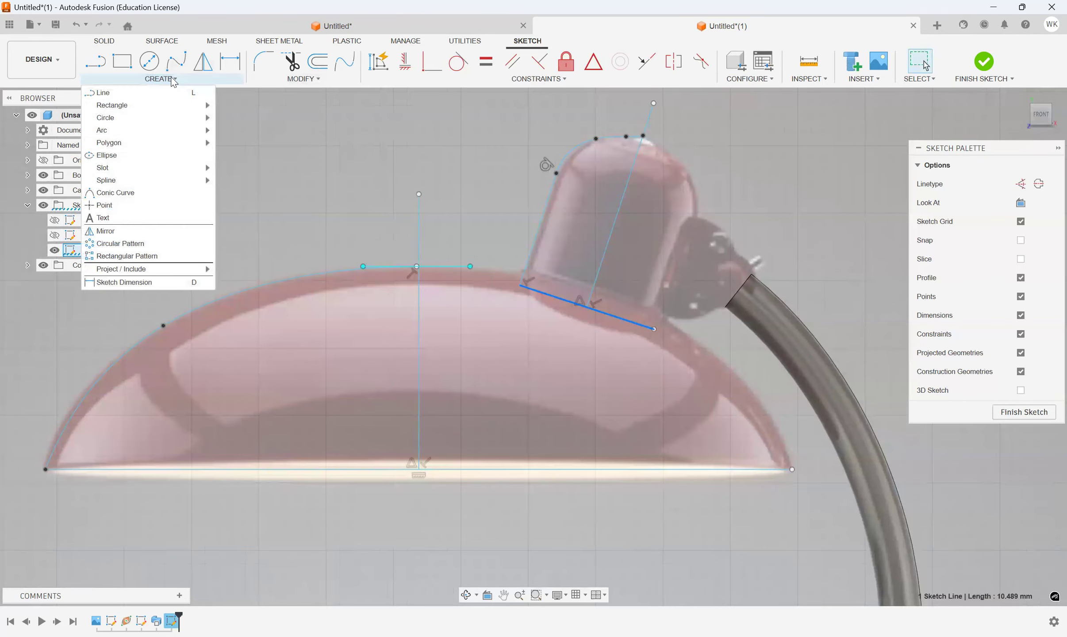
click(598, 142)
click(550, 195)
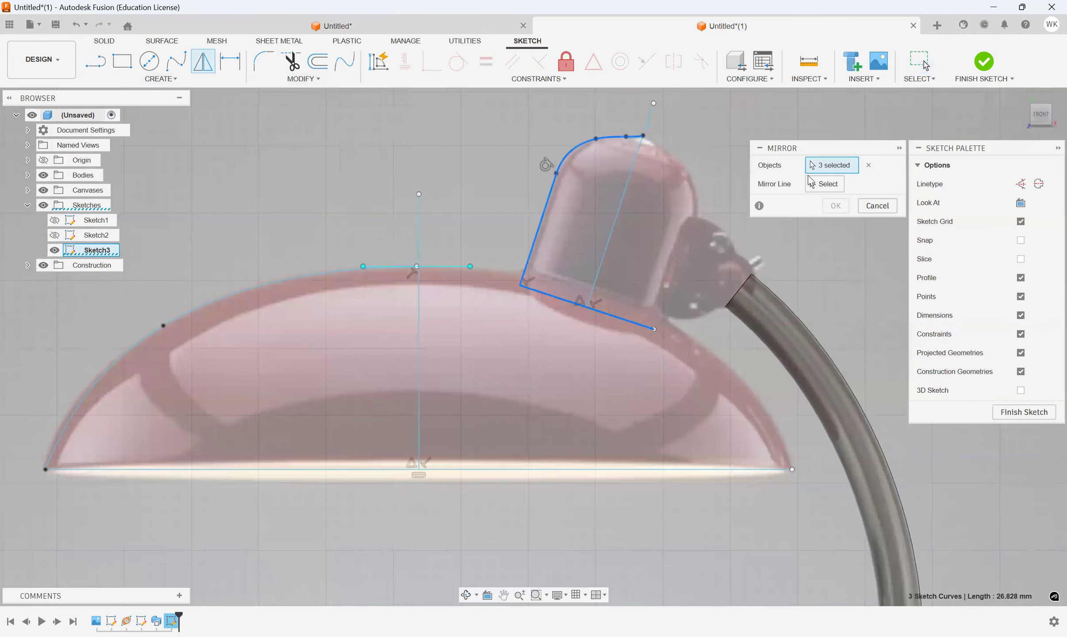
click(619, 208)
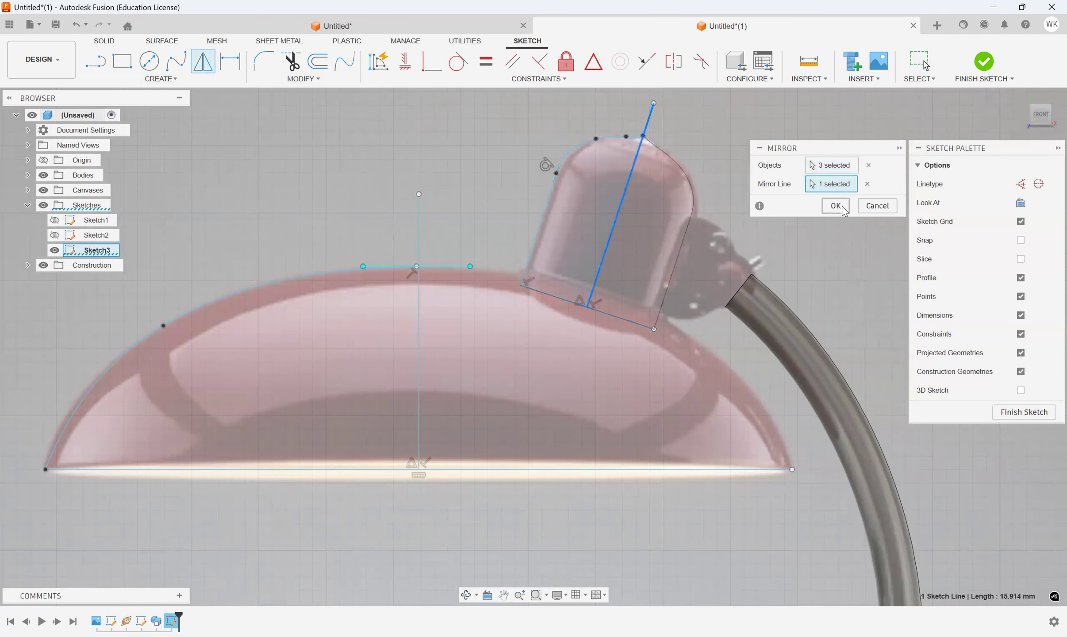
click(835, 205)
Step: Draw a fit point spline around the joint bracket's outline, from the housing's side across the arm's end and back past the side line
scroll(770, 217, up, 5)
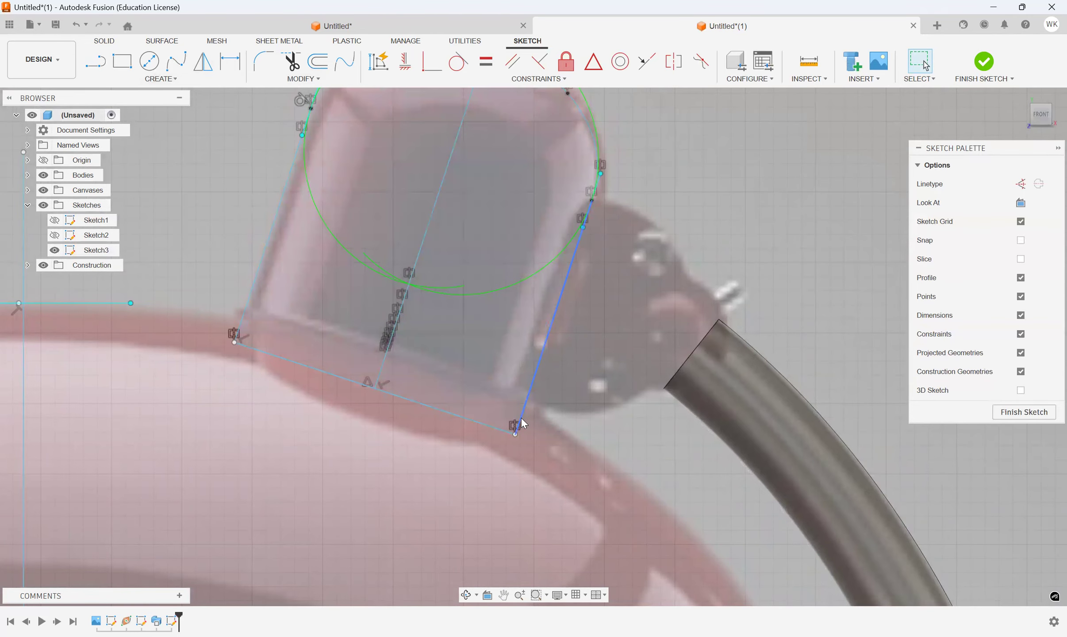
click(176, 61)
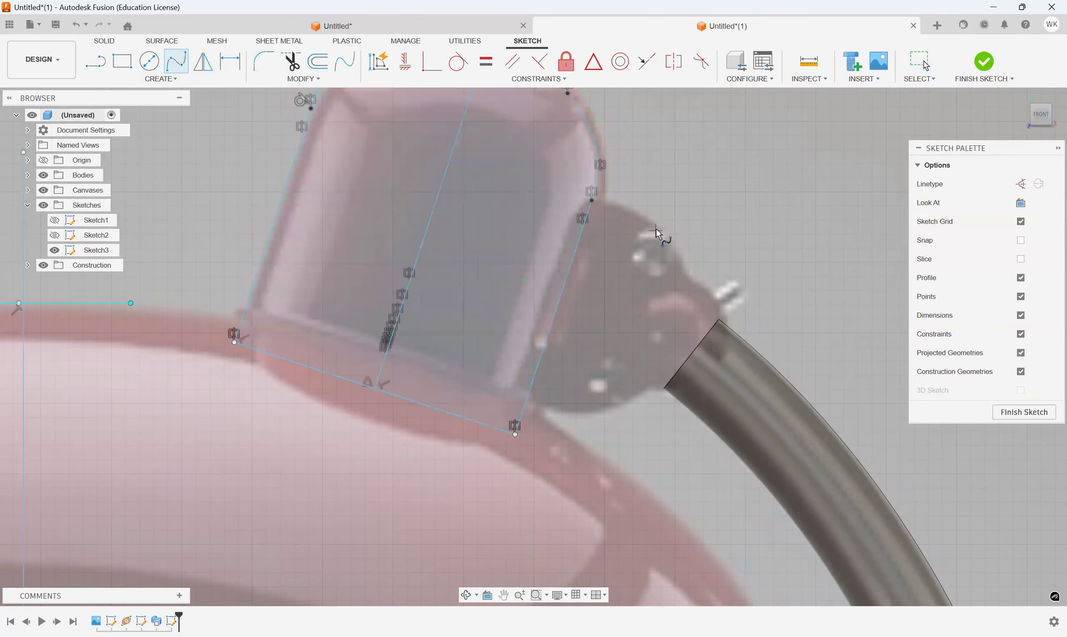
click(683, 252)
click(686, 273)
click(732, 317)
click(669, 397)
click(632, 387)
click(596, 410)
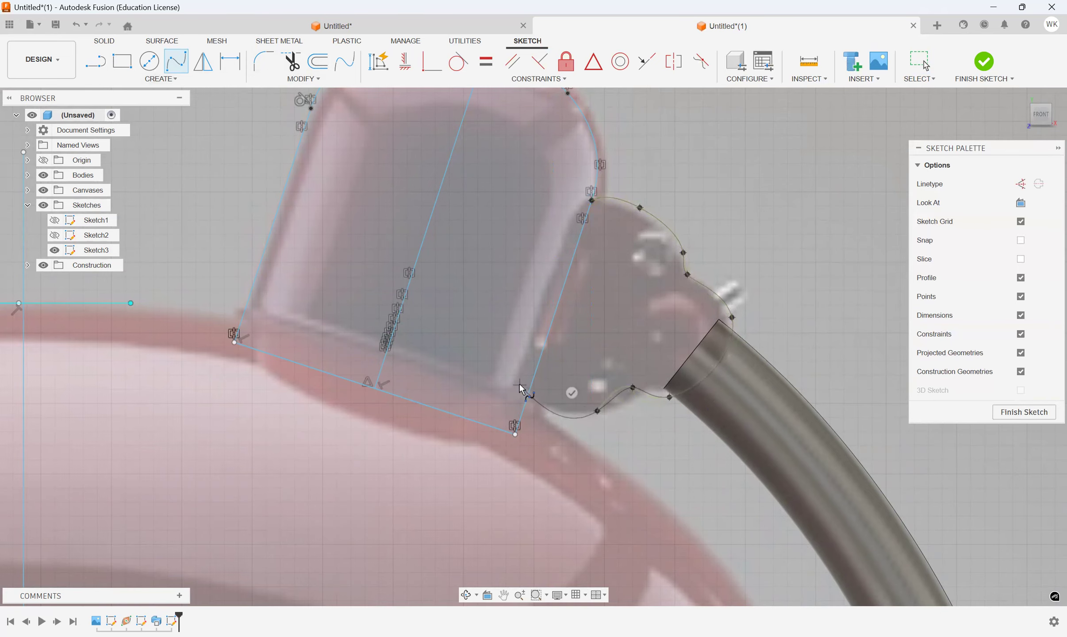
double_click(519, 384)
Step: Adjust the bracket spline's fit points along its lower edge, around the arm's end and at the upper bulge to match the reference
scroll(632, 391, up, 1)
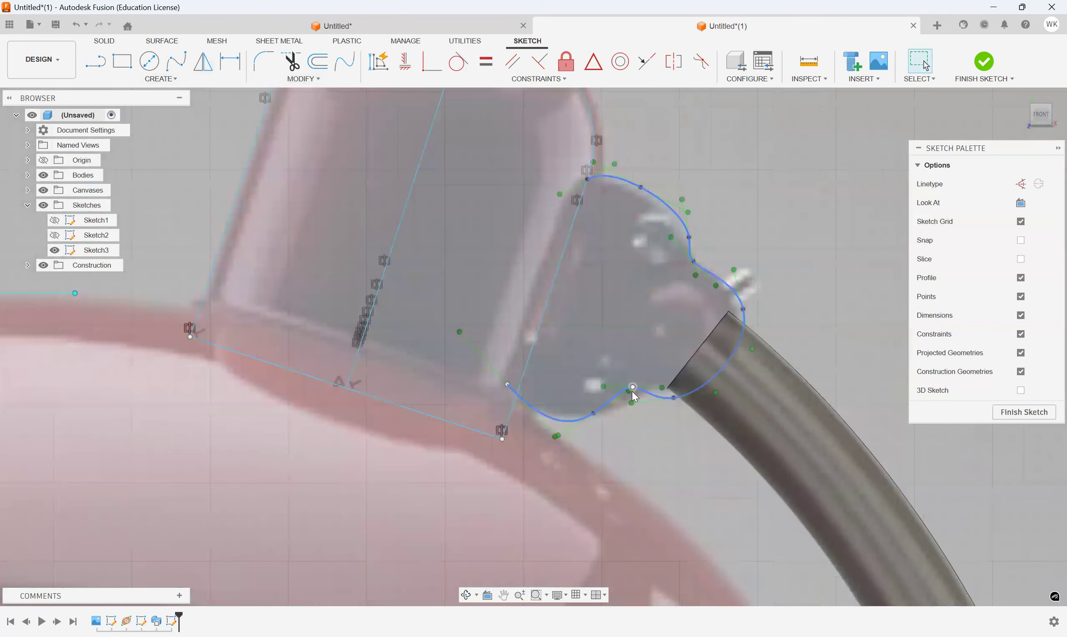
drag(632, 386, 648, 386)
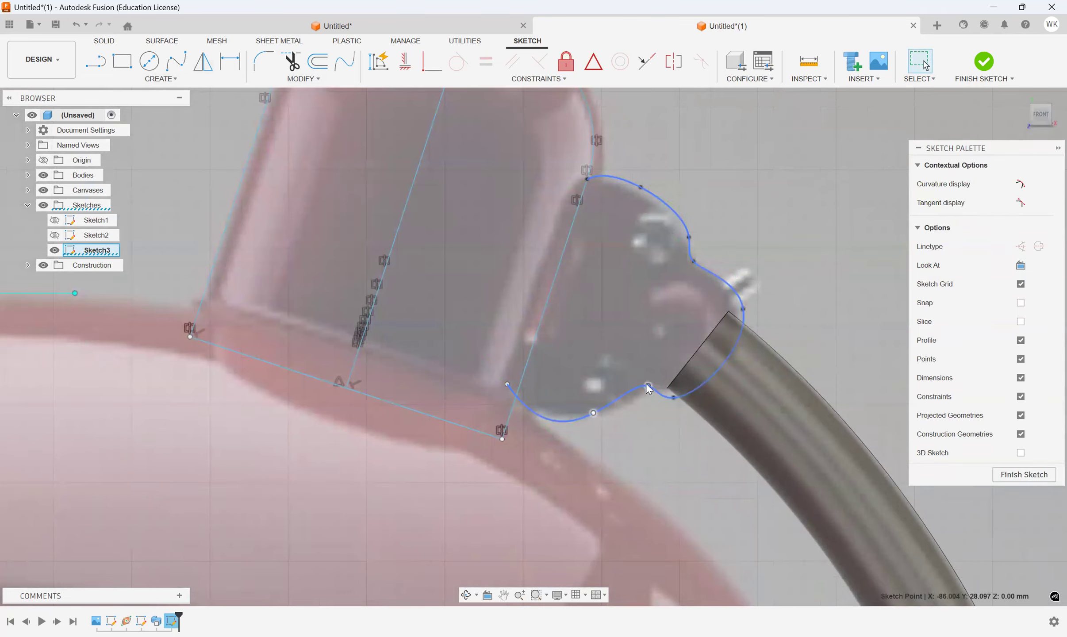
drag(593, 412, 613, 406)
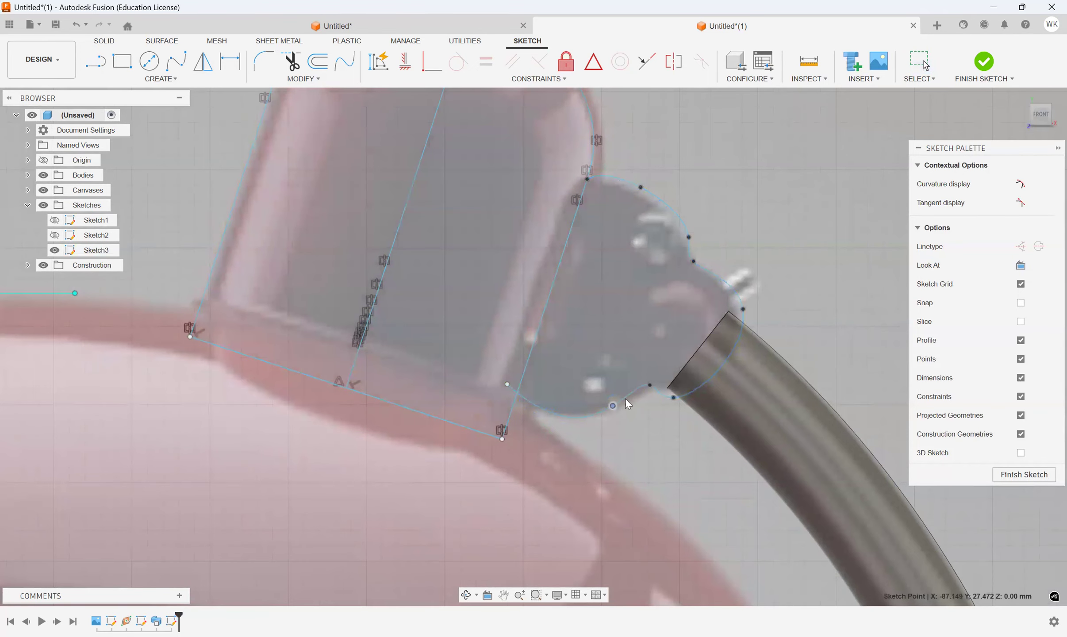
drag(676, 391, 677, 392)
drag(742, 309, 745, 311)
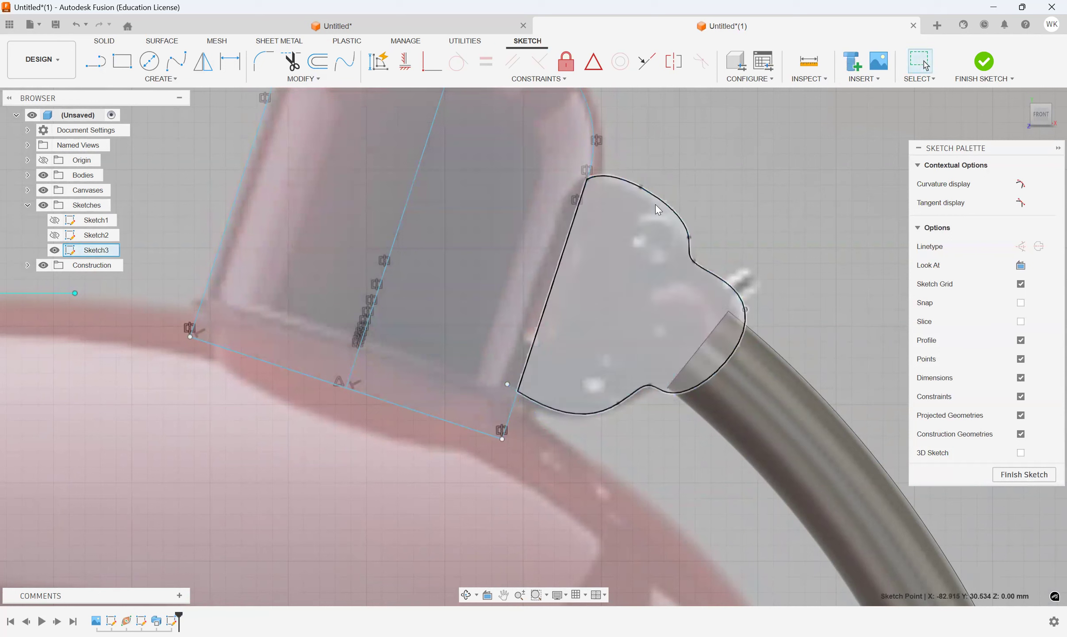
mouse_move(641, 187)
mouse_down()
mouse_move(654, 183)
mouse_move(655, 195)
mouse_up()
key(Escape)
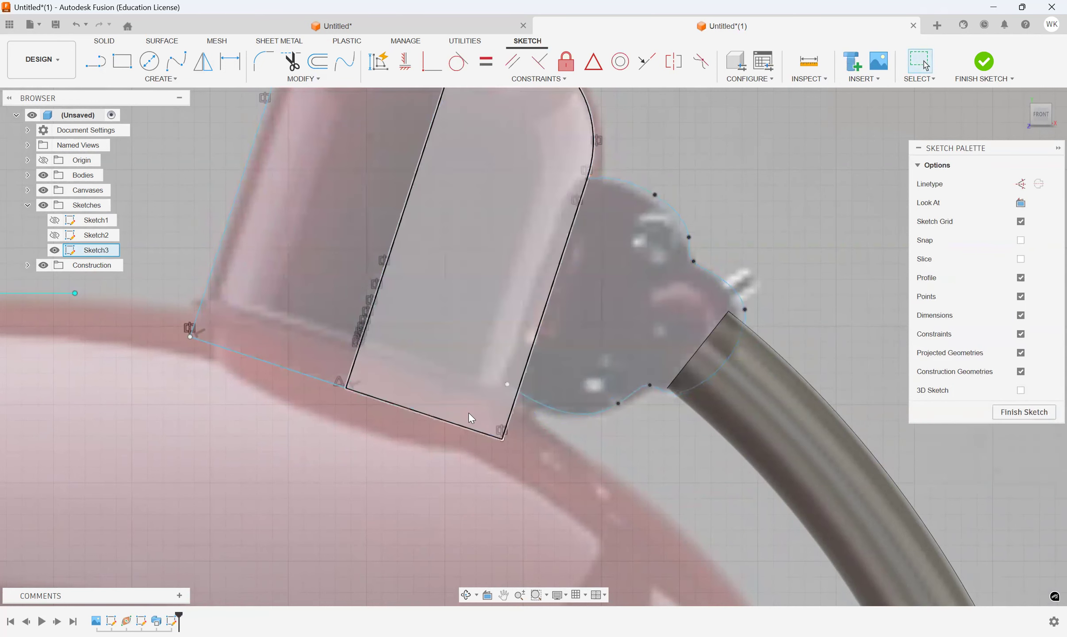
Step: Trim the bracket spline's overhanging end at the housing's side line and finish the sketch
click(291, 62)
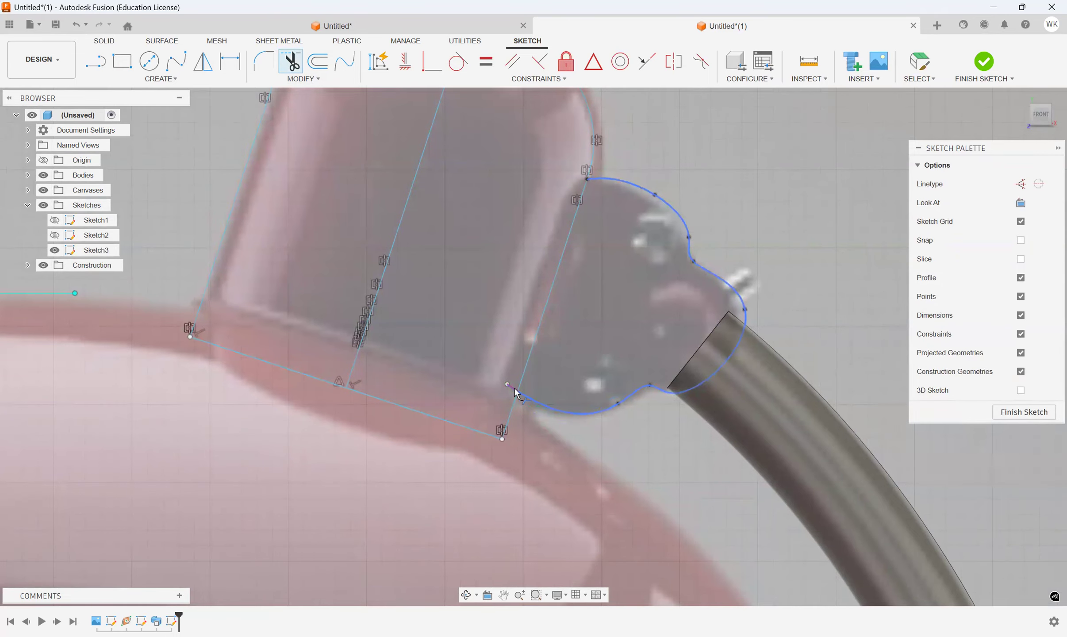
click(522, 335)
scroll(523, 333, down, 5)
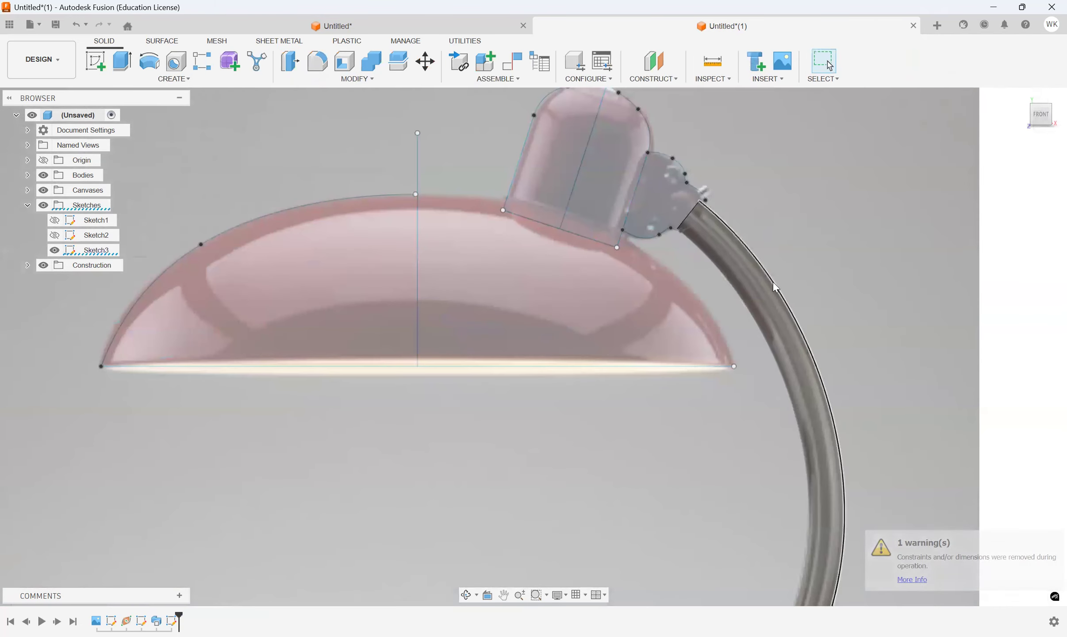
middle_drag(810, 226, 872, 255)
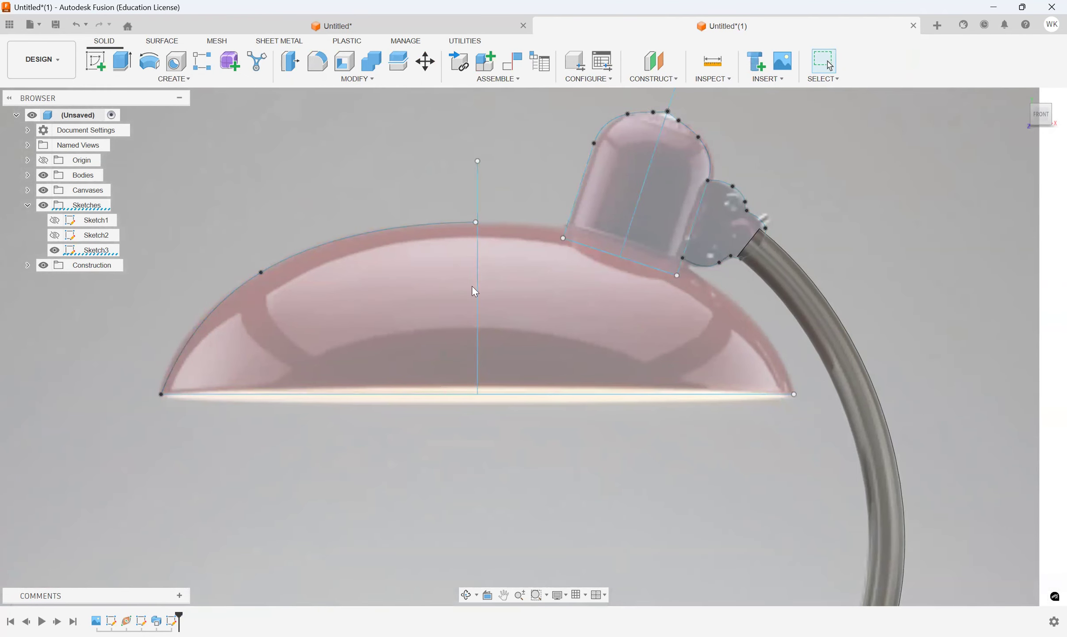
click(149, 60)
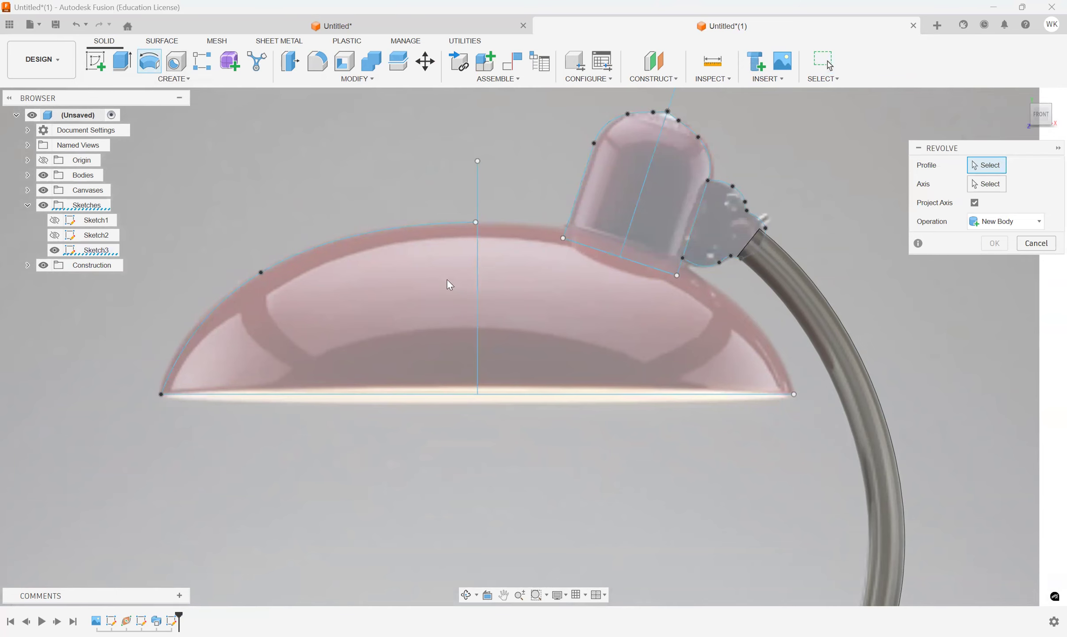
click(1045, 241)
scroll(479, 217, up, 5)
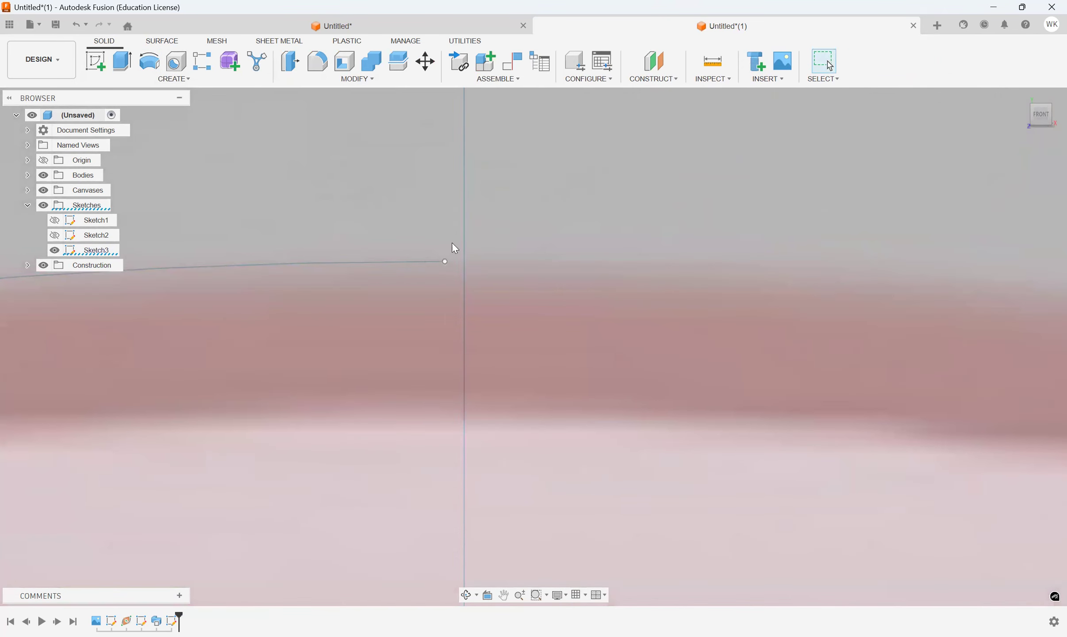
scroll(455, 241, down, 5)
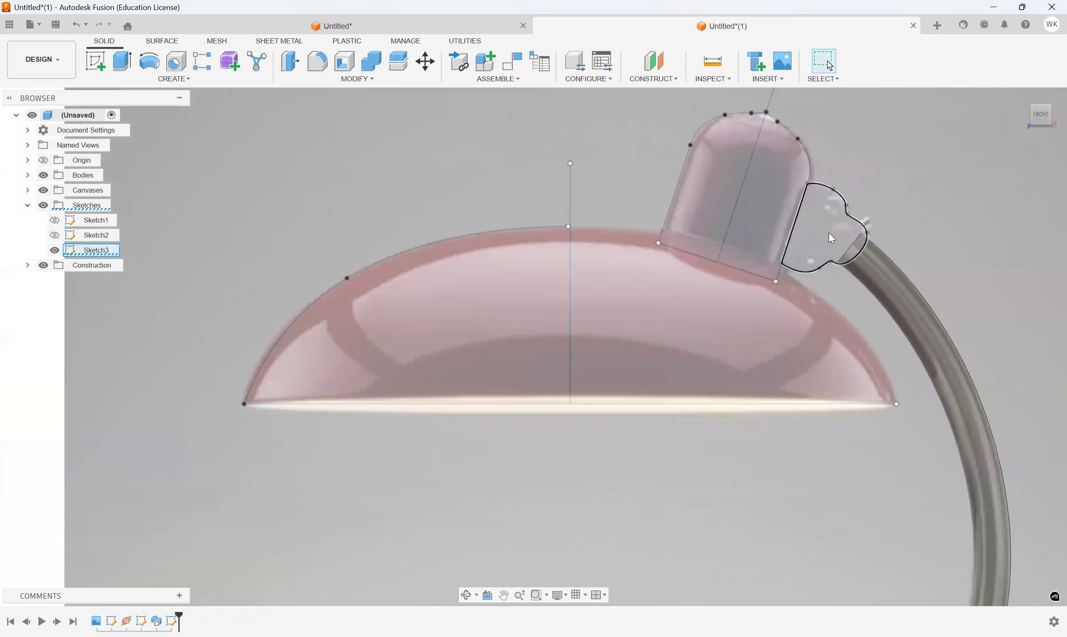
scroll(565, 225, up, 6)
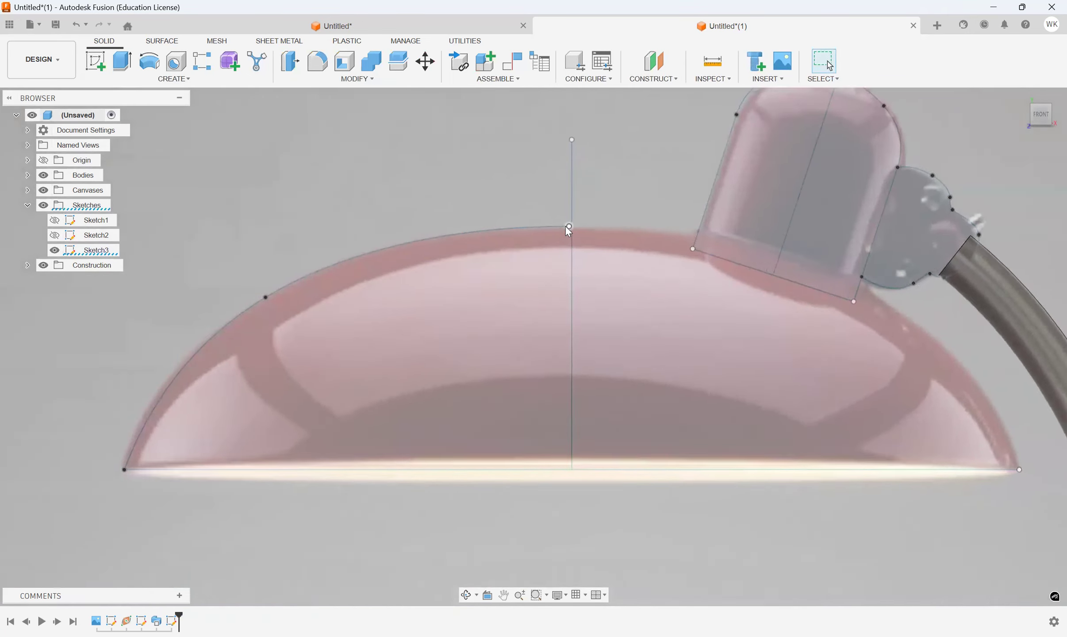
Step: Reopen Sketch3, attach the top end of the lampshade spline to the vertical centre line, and finish the sketch
double_click(80, 248)
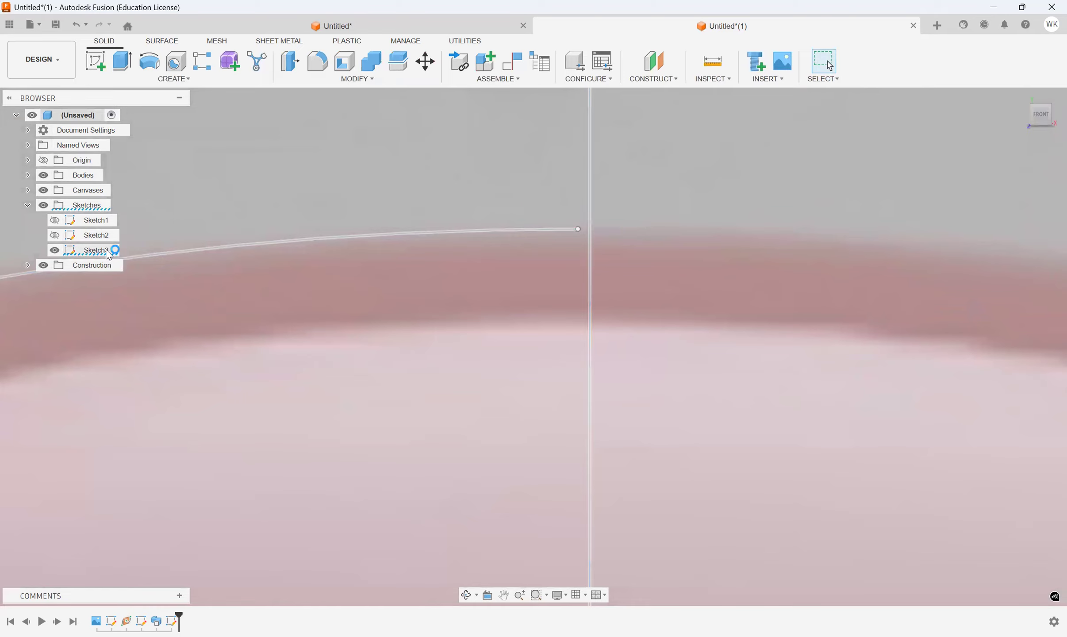
scroll(579, 242, up, 5)
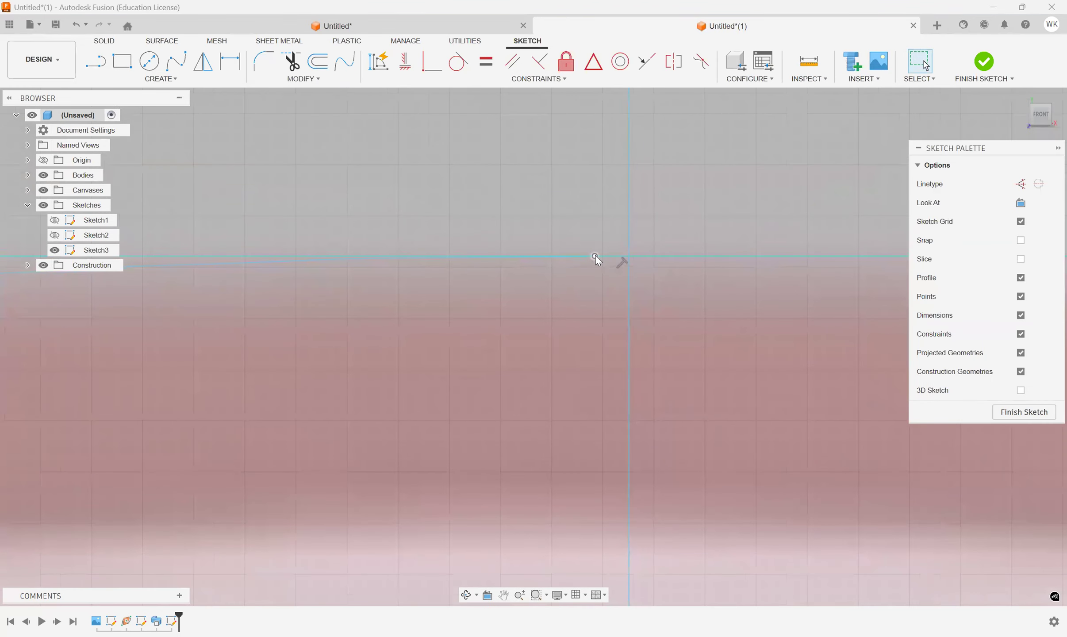
click(628, 260)
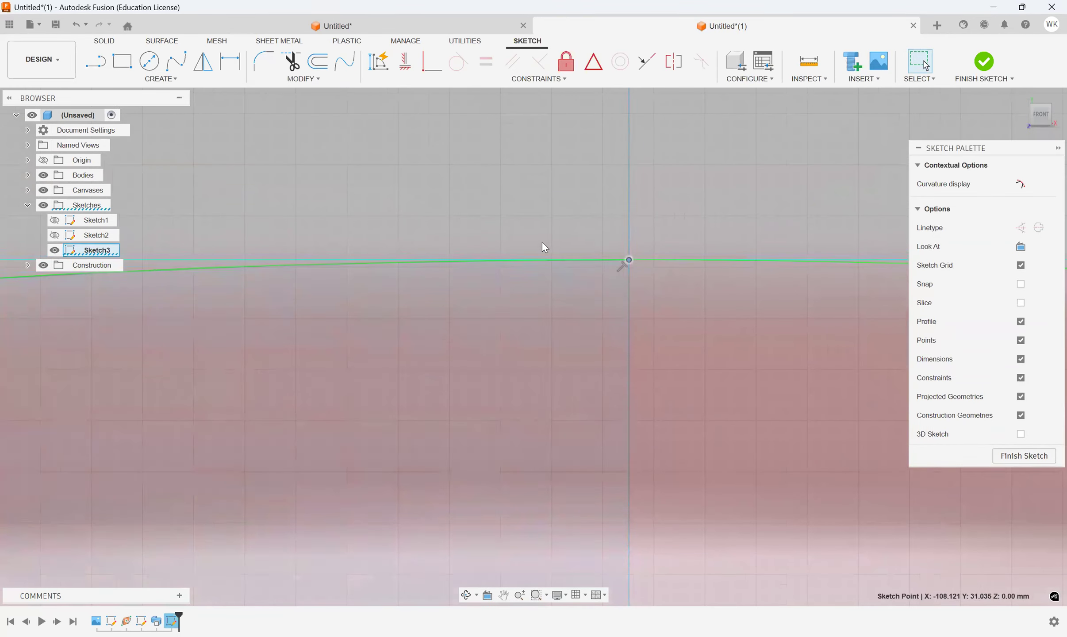
scroll(541, 242, down, 5)
scroll(549, 247, up, 5)
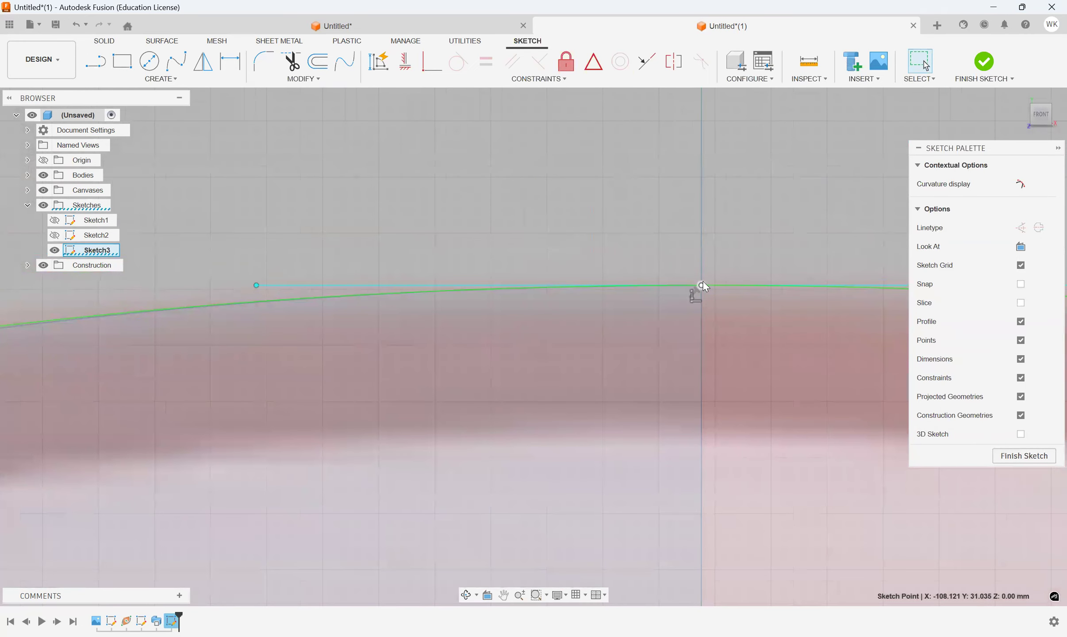
scroll(479, 242, down, 5)
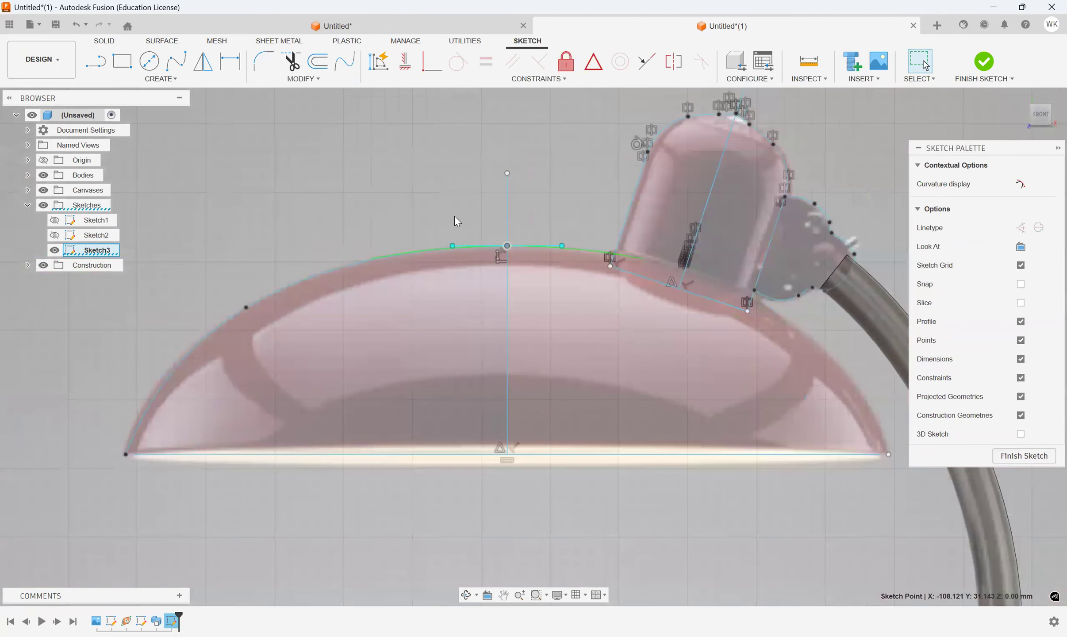
click(984, 61)
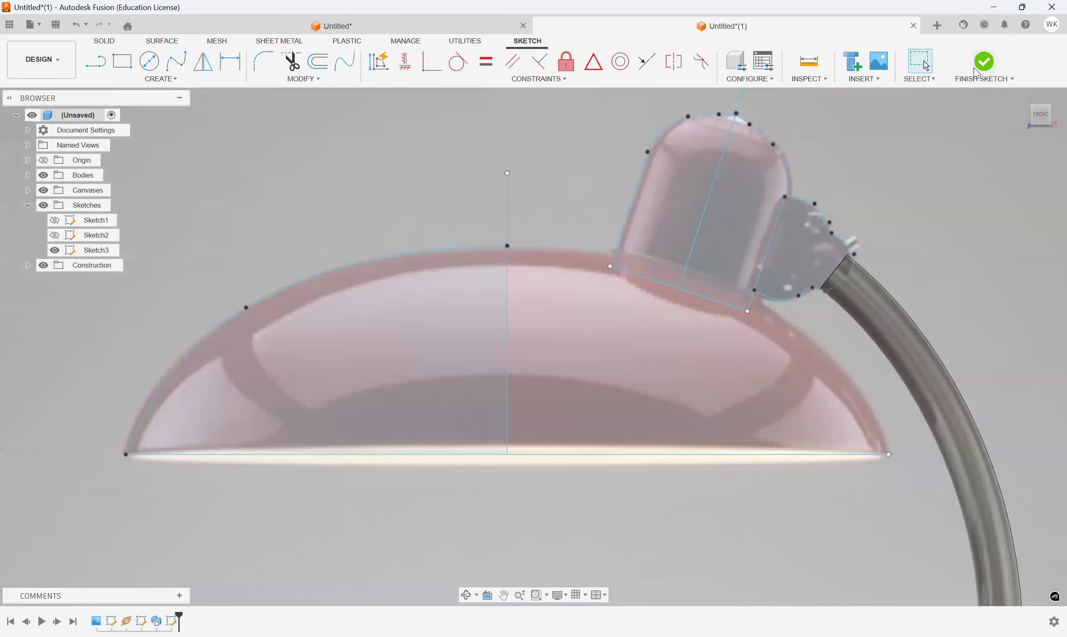
Step: Revolve the lampshade's half profile about its vertical centre line
click(142, 66)
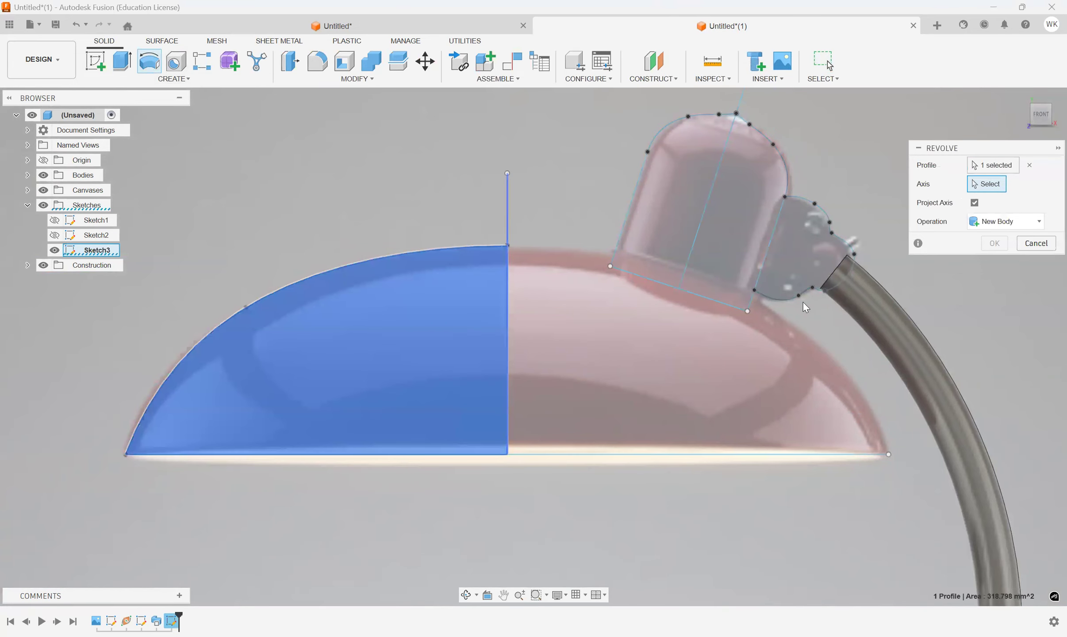
click(507, 226)
click(998, 301)
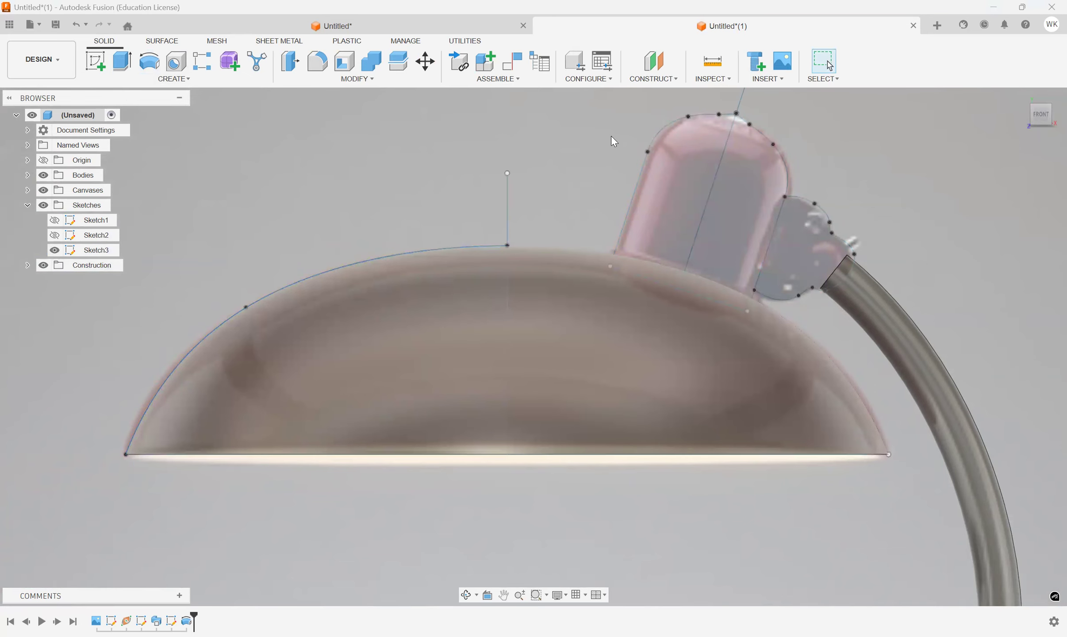
Step: Revolve the bulb housing's half profile 360 degrees about its tilted centre line, using the Join operation
middle_drag(610, 136, 421, 205)
click(148, 70)
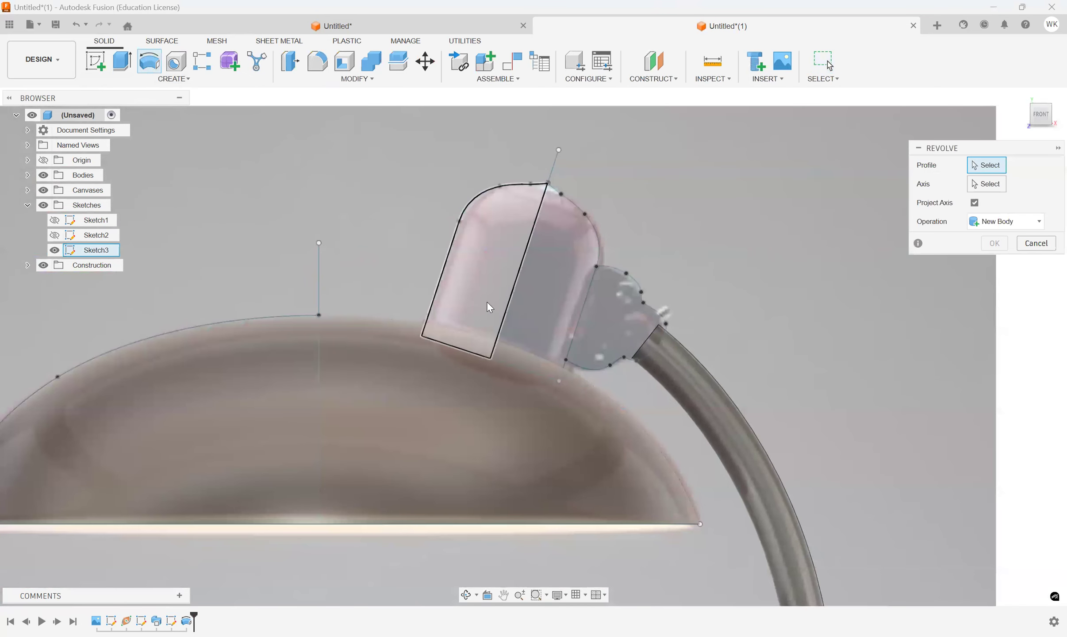
click(977, 186)
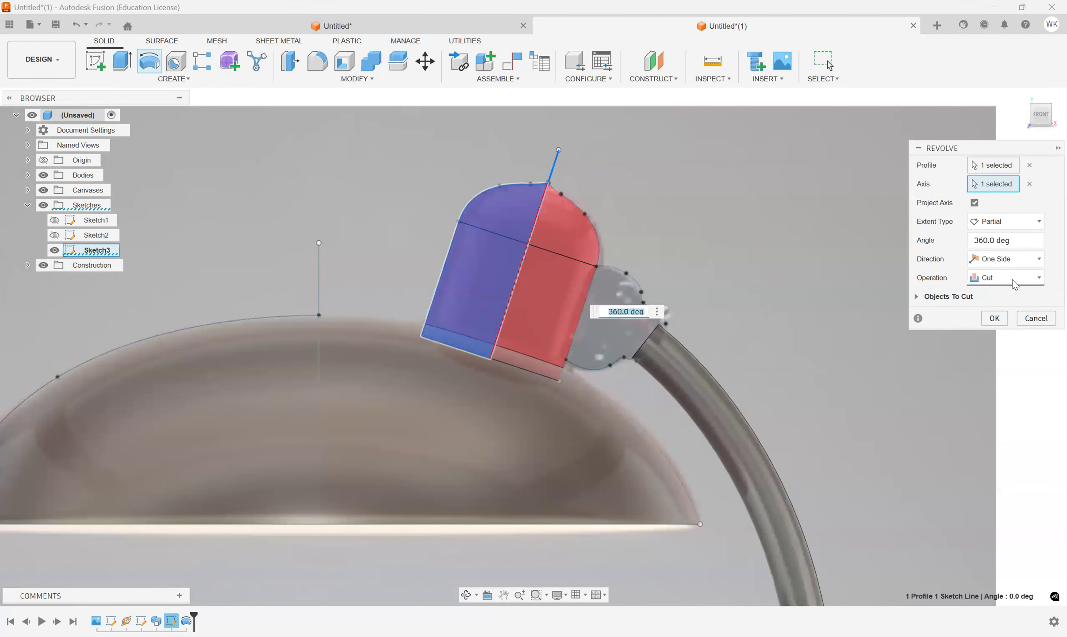
scroll(640, 224, down, 4)
scroll(627, 248, up, 3)
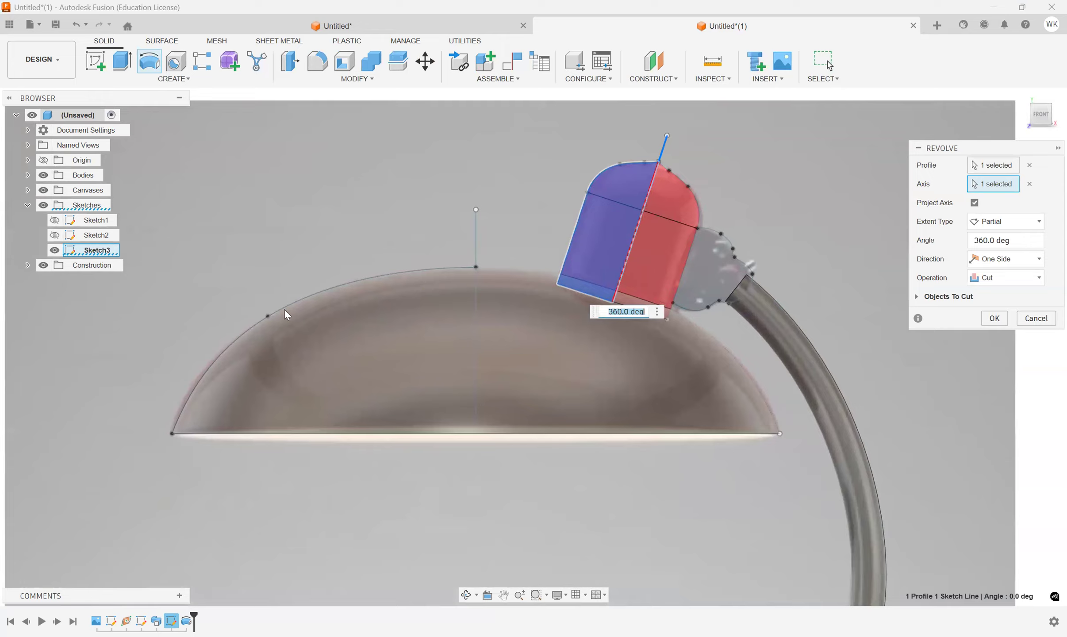
scroll(803, 283, up, 1)
click(1006, 278)
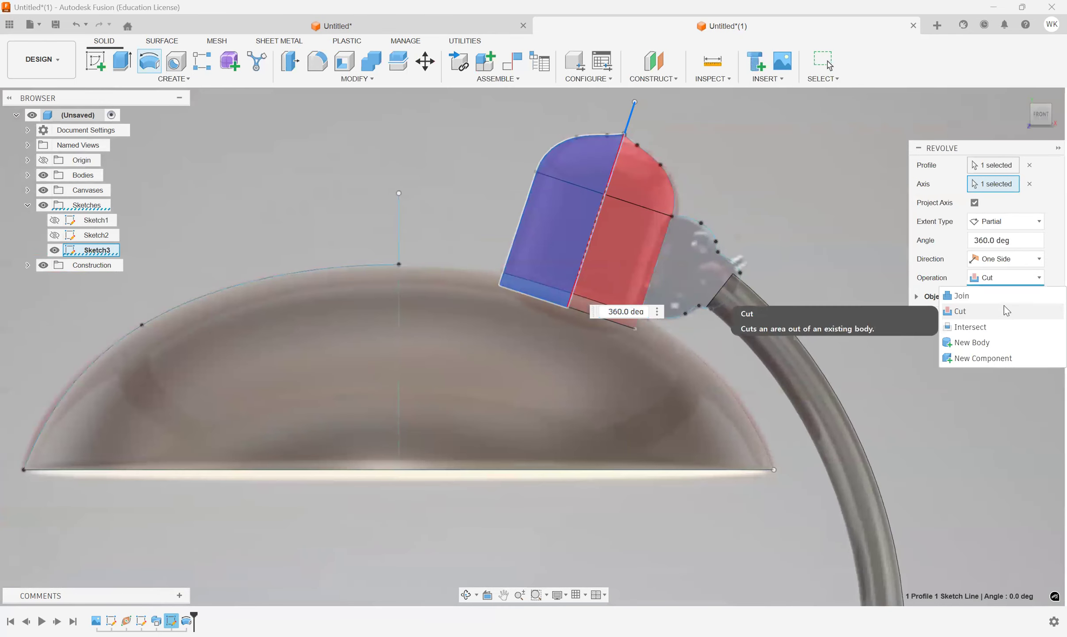
click(995, 295)
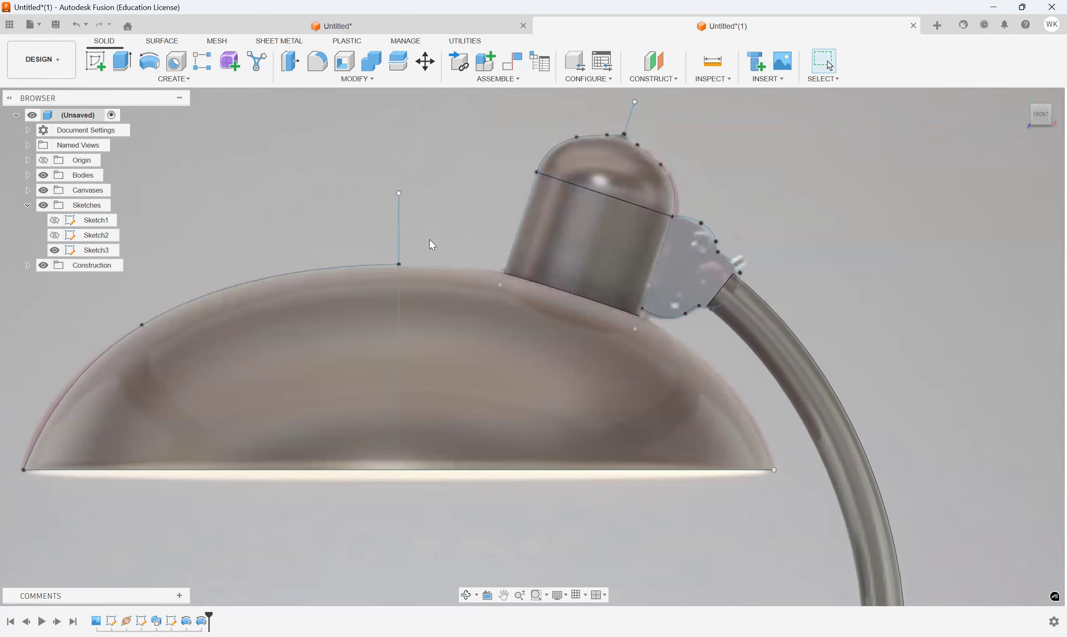
Step: Extrude the joint bracket profile symmetrically by 2 mm as a new body
click(122, 61)
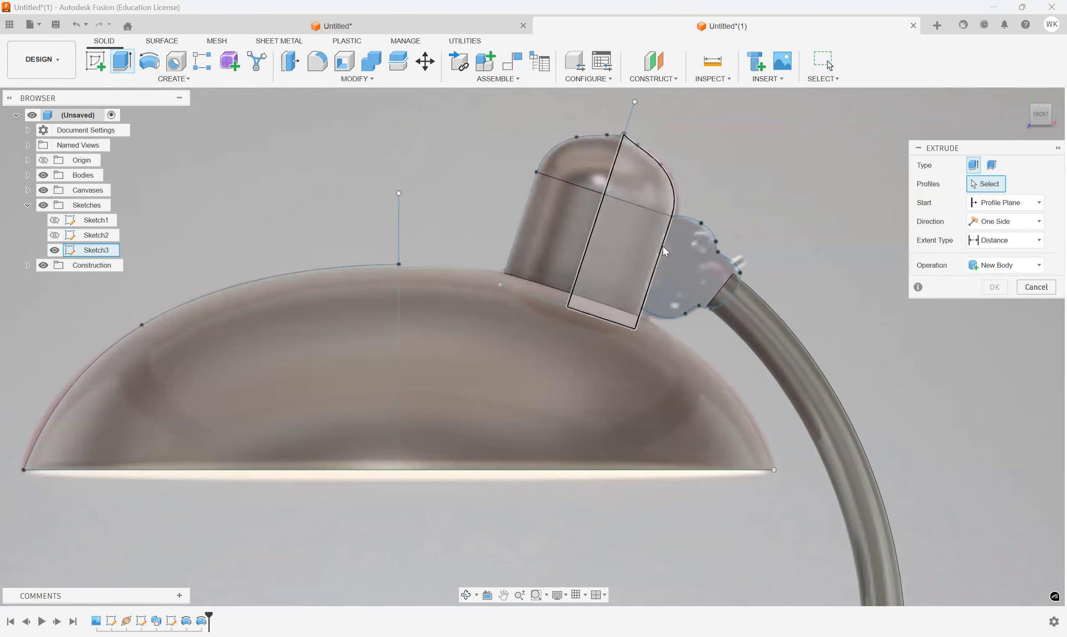
click(677, 270)
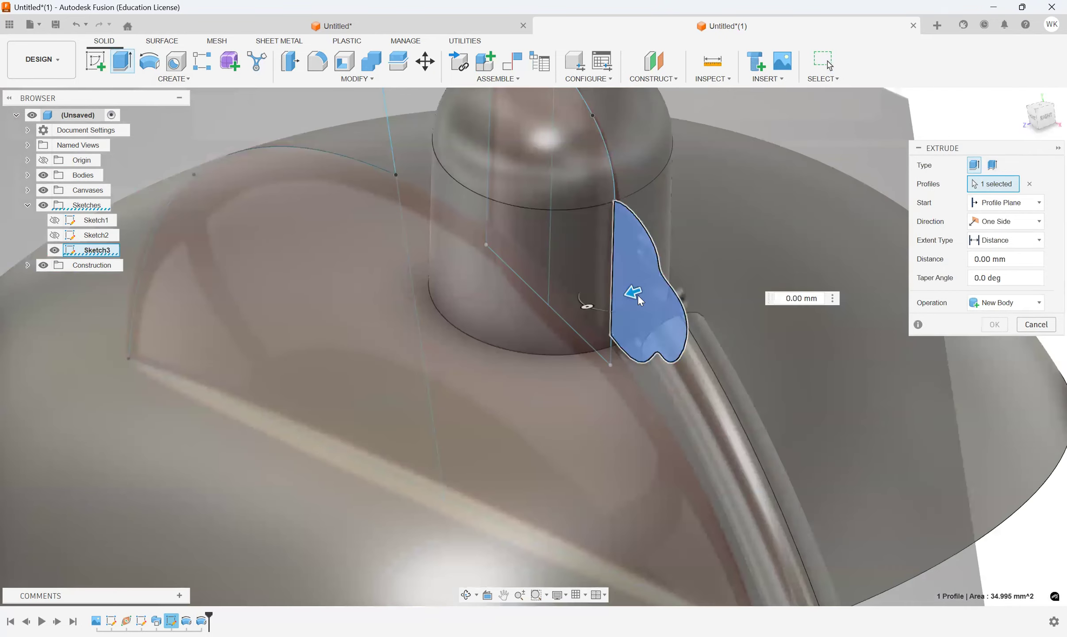
click(1008, 302)
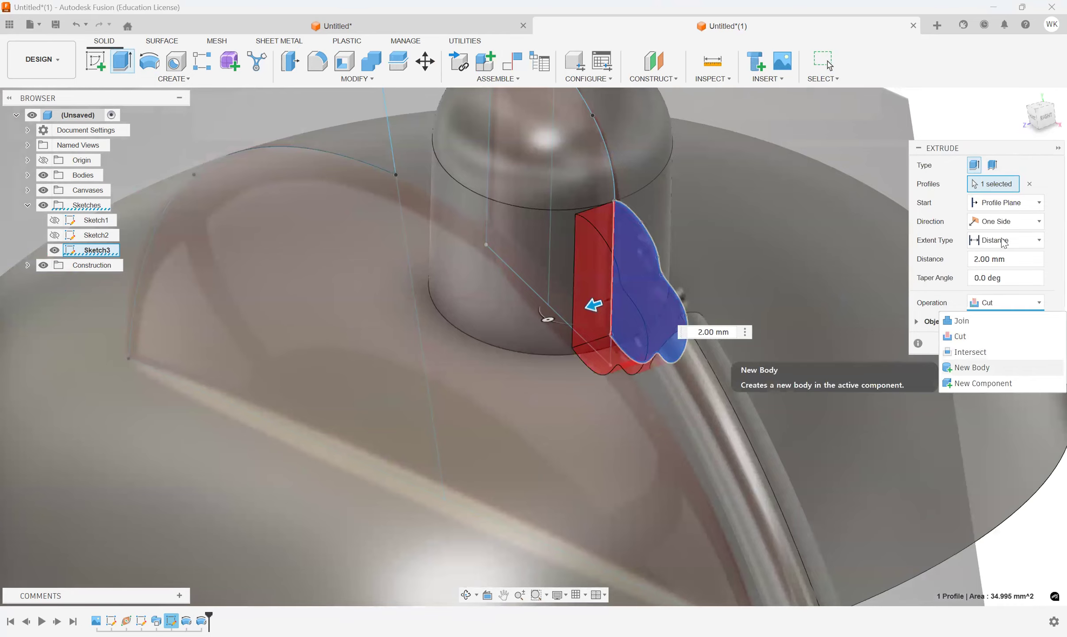
click(972, 367)
click(1003, 221)
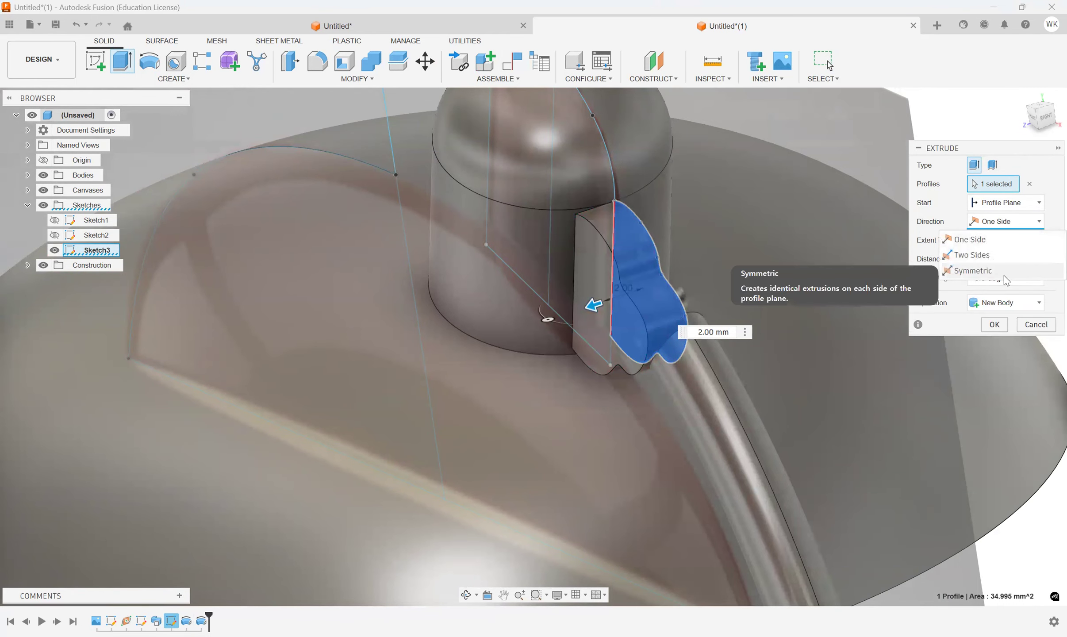
click(1005, 272)
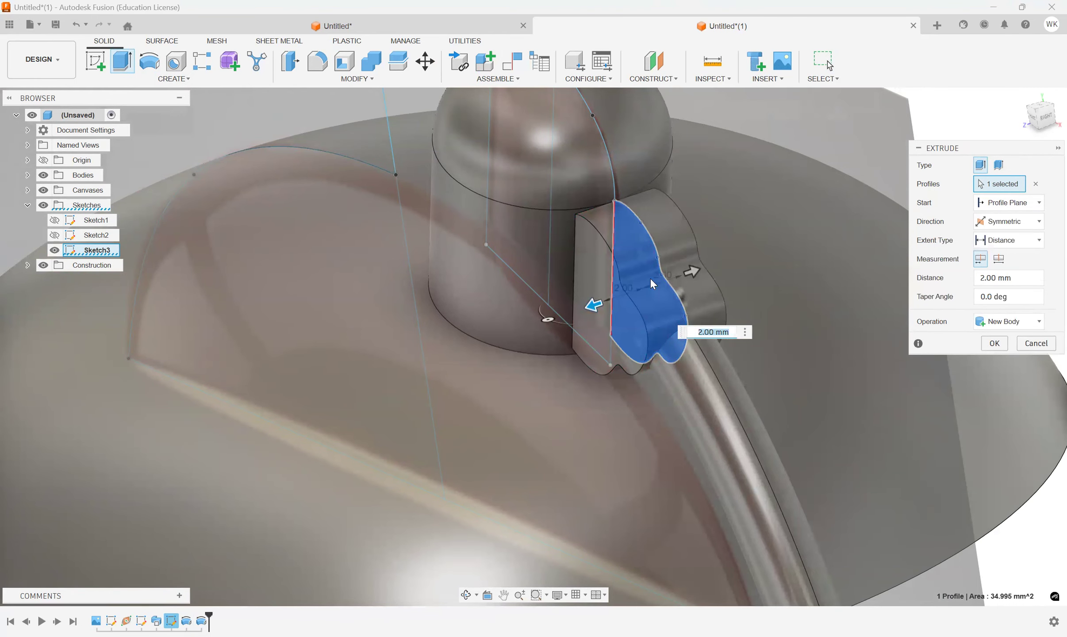
key(Return)
Step: Extrude the bracket's housing-side face into the bulb housing, joining the bracket to the lamp head body
scroll(730, 265, down, 5)
mouse_move(1036, 122)
mouse_down()
mouse_move(1037, 144)
mouse_move(1056, 126)
mouse_move(1003, 134)
mouse_up()
scroll(666, 276, up, 4)
scroll(713, 279, up, 3)
scroll(806, 251, down, 3)
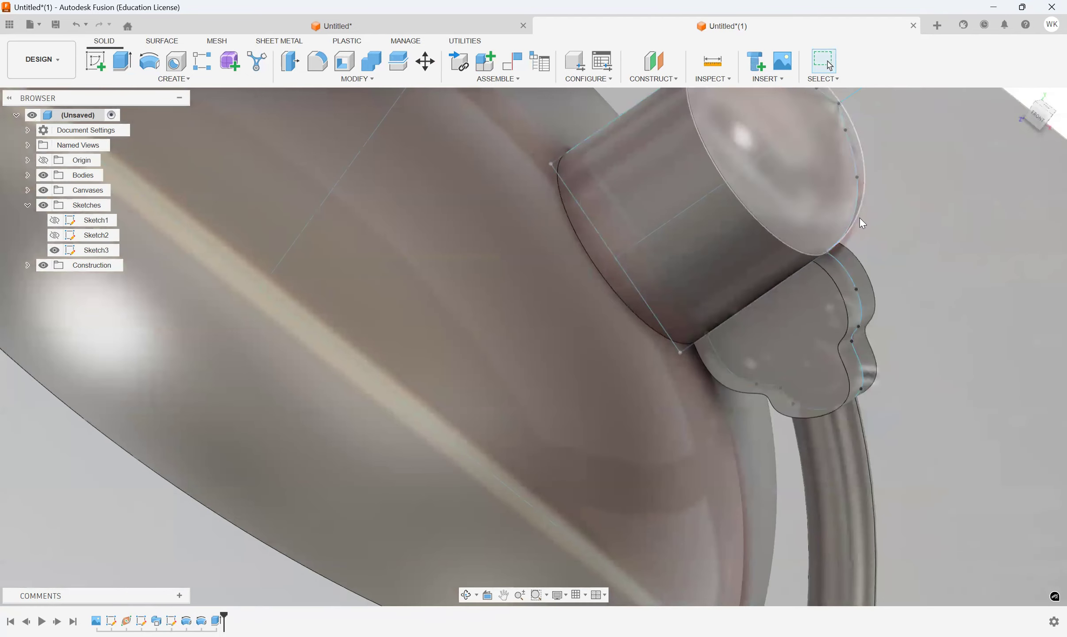
scroll(854, 221, up, 2)
scroll(721, 262, down, 5)
scroll(772, 287, up, 4)
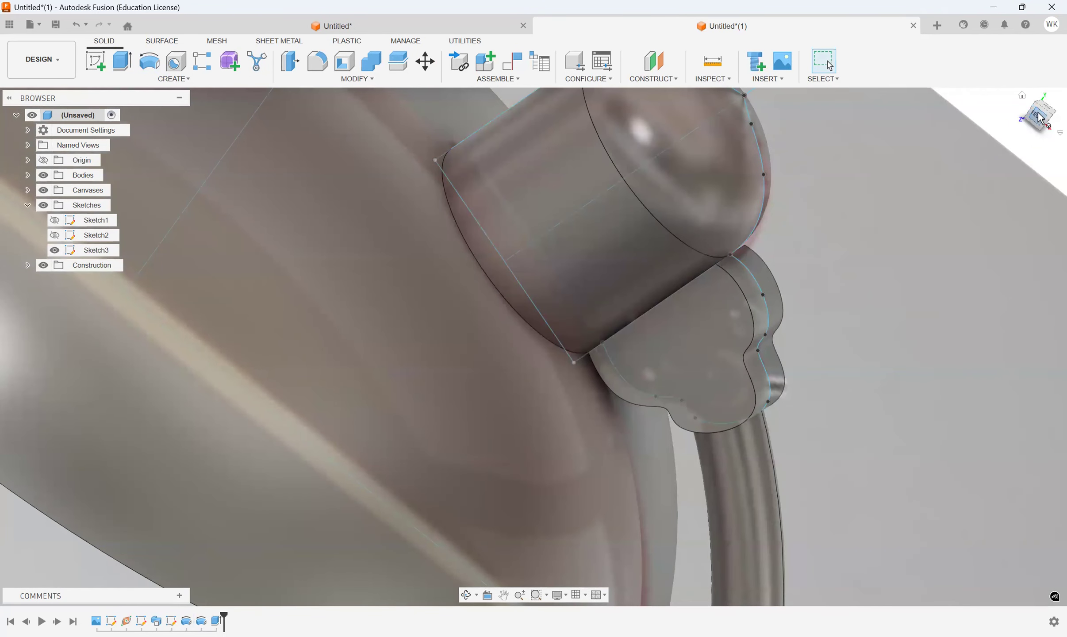
drag(1039, 118, 1039, 129)
scroll(722, 184, up, 4)
key(e)
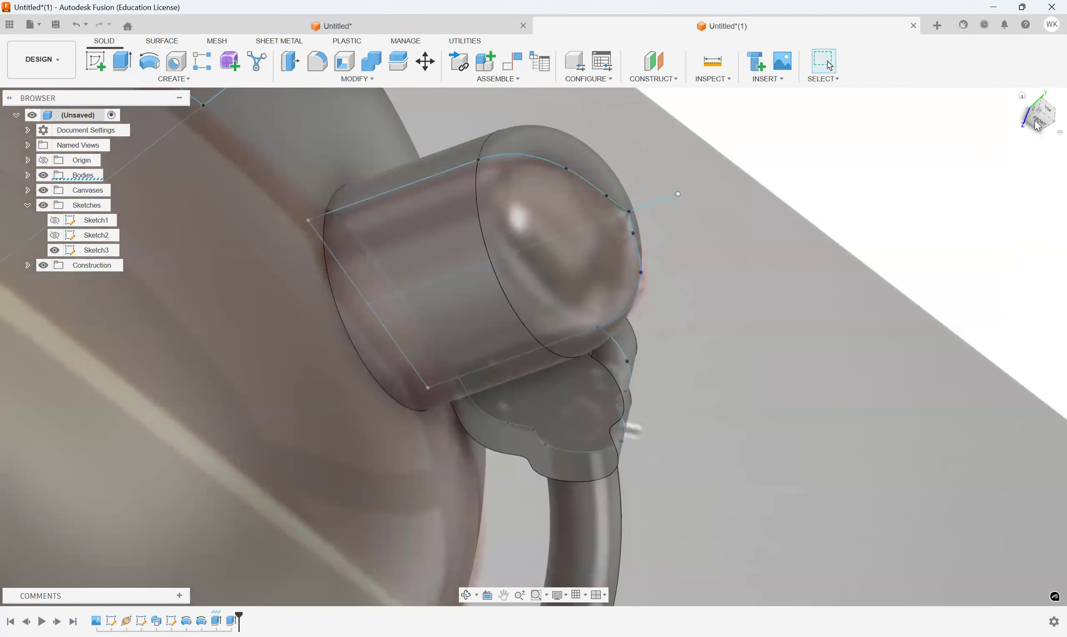
Step: Expand the list of bodies and highlight the curved arm to check which parts are separate bodies
shift+middle_drag(533, 343, 79, 183)
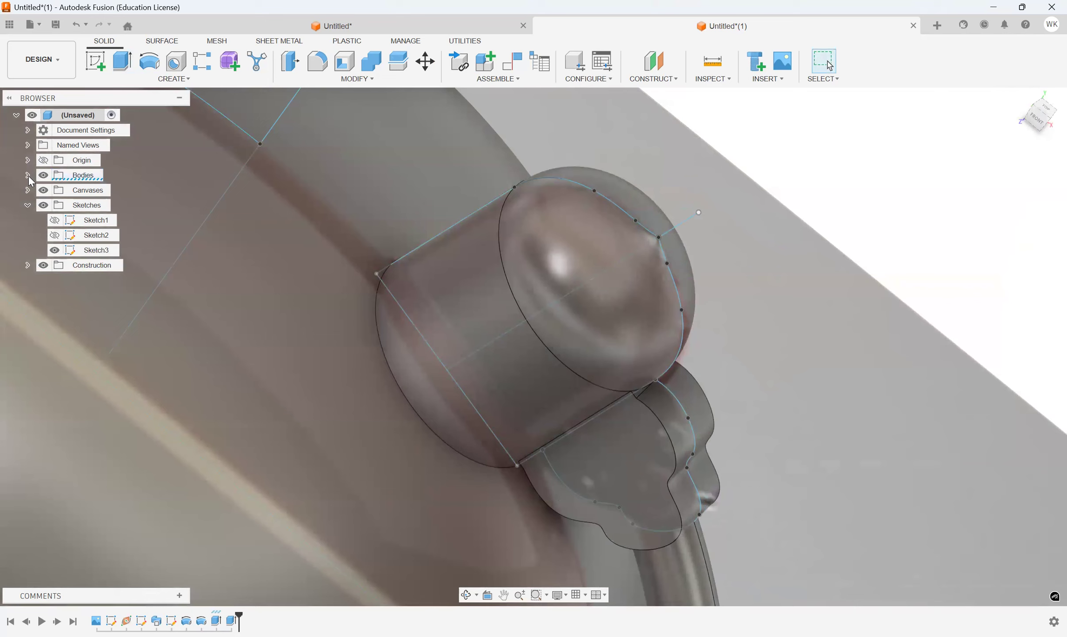
click(28, 176)
click(73, 191)
scroll(644, 176, down, 5)
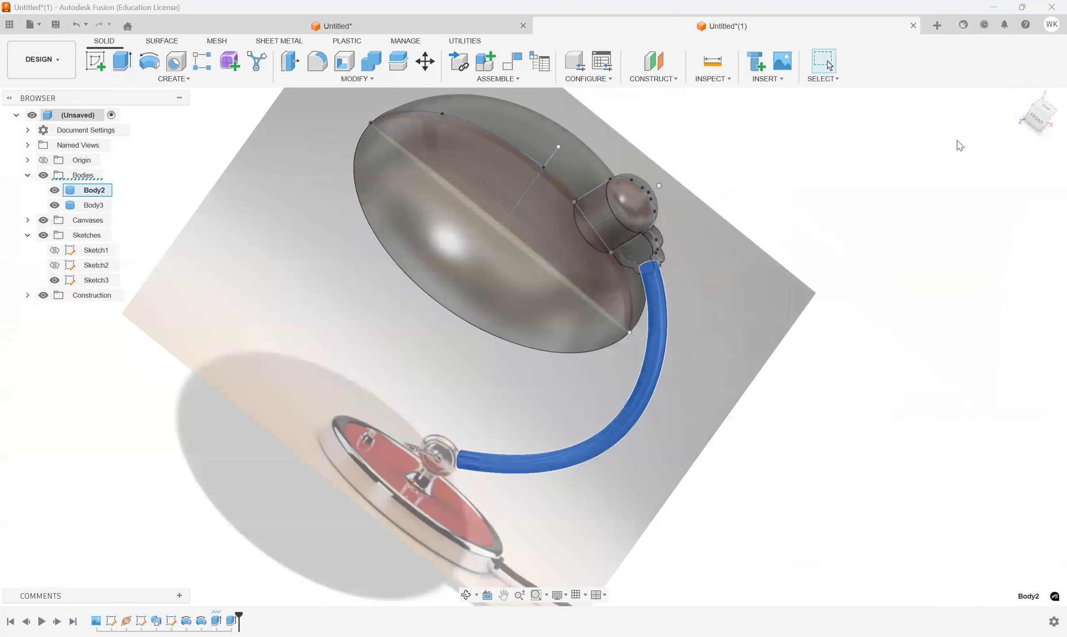
Step: Start a Shell on the lamp head with the lampshade's flat underside face as the opening
click(1038, 118)
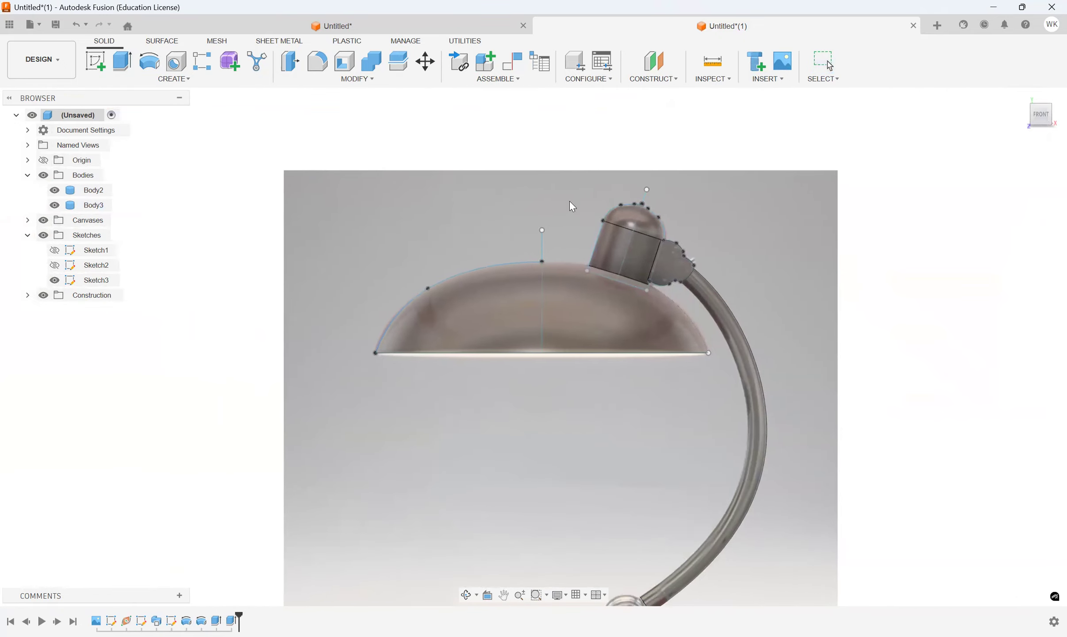
click(1041, 128)
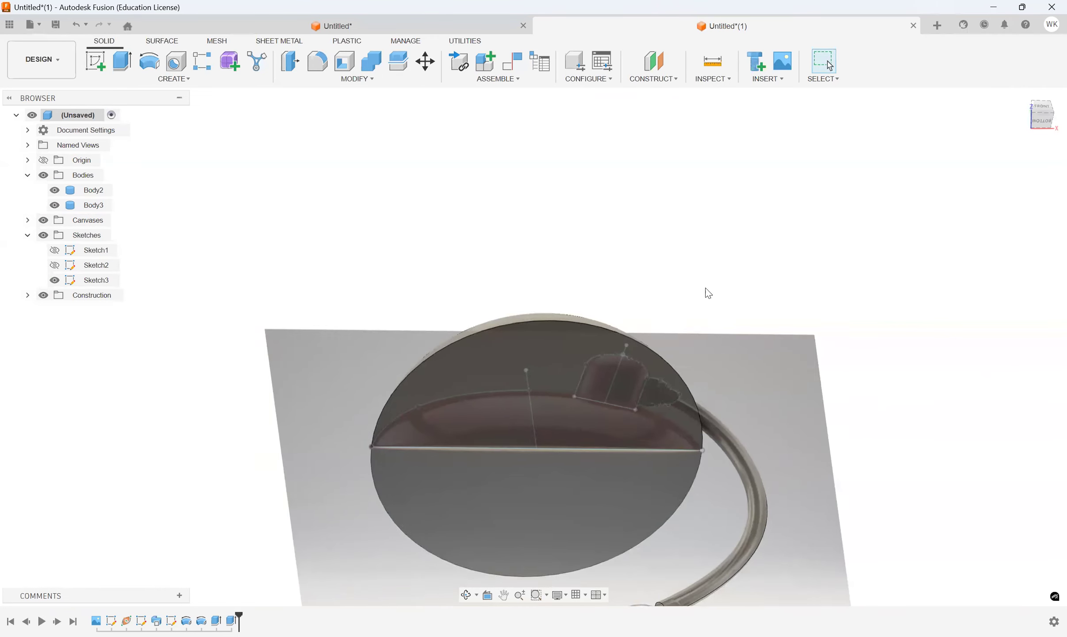
middle_drag(705, 290, 788, 183)
scroll(579, 295, up, 2)
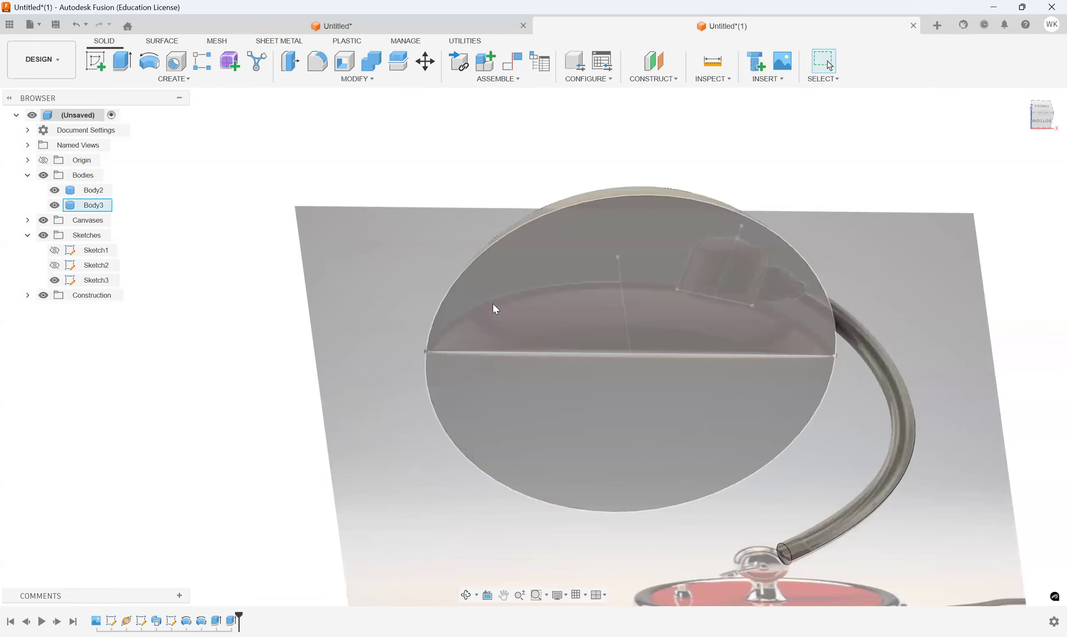
click(1039, 110)
shift+middle_drag(533, 346, 721, 168)
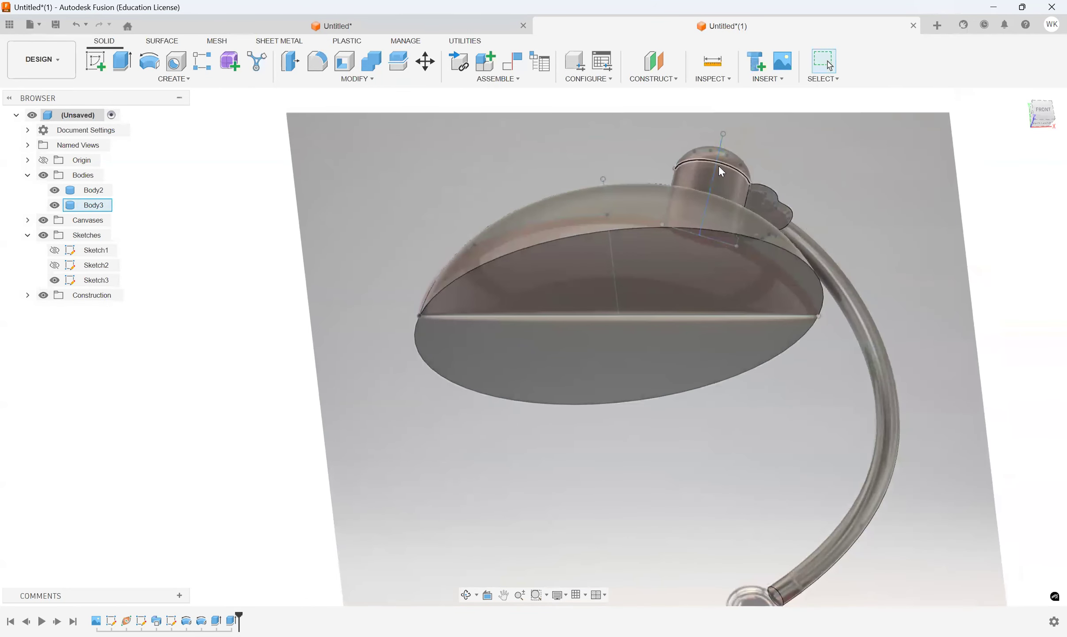
click(345, 62)
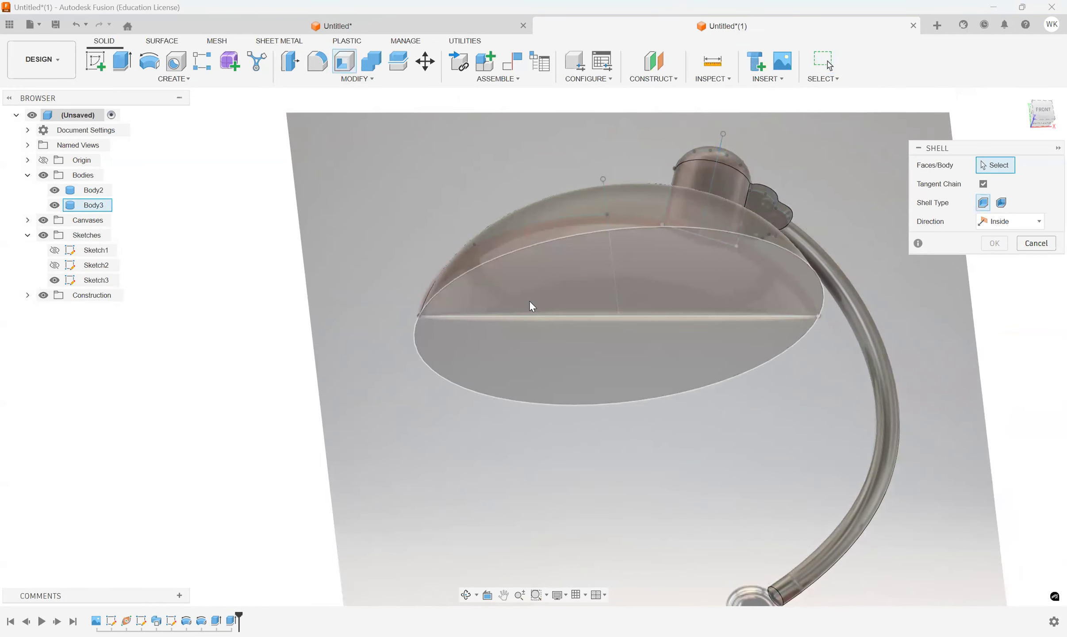
click(513, 305)
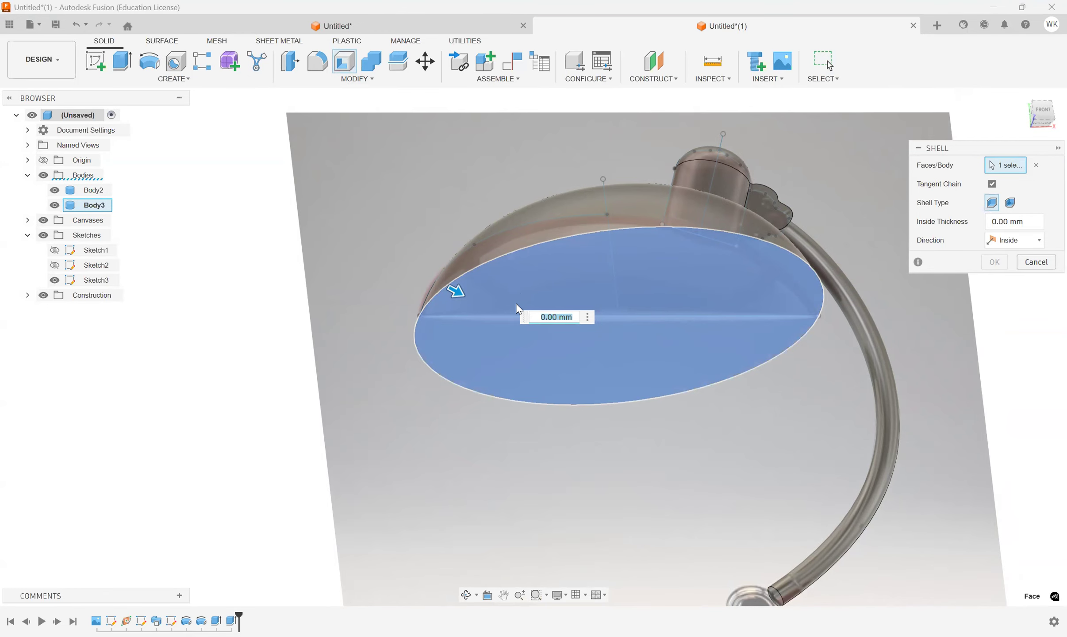
Step: Set the shell's inside thickness to 3 mm
scroll(495, 305, up, 3)
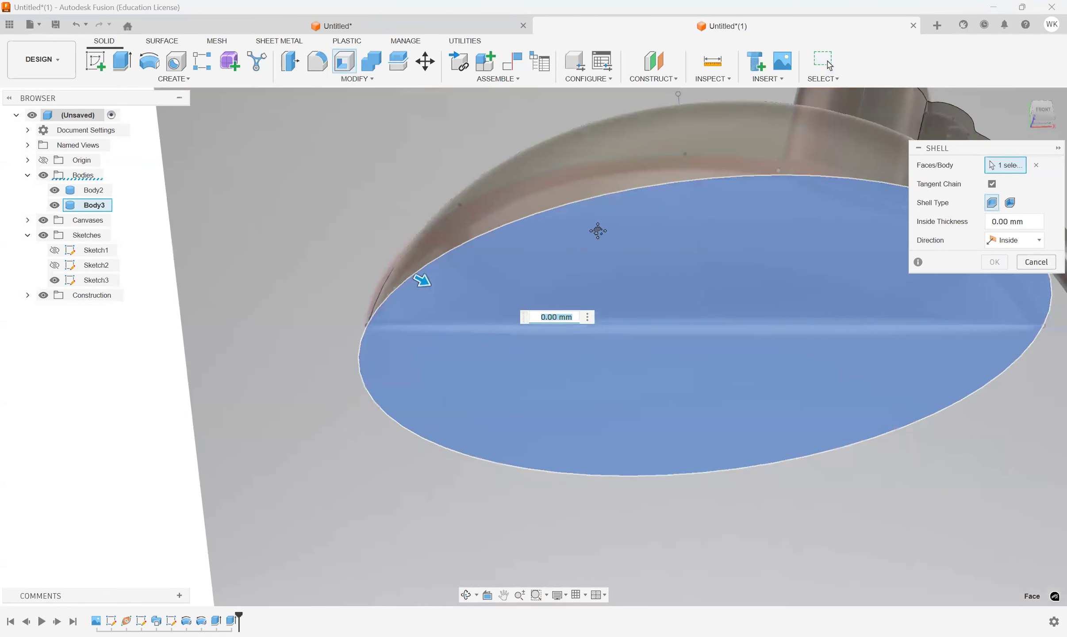
middle_drag(597, 231, 595, 248)
scroll(596, 249, down, 1)
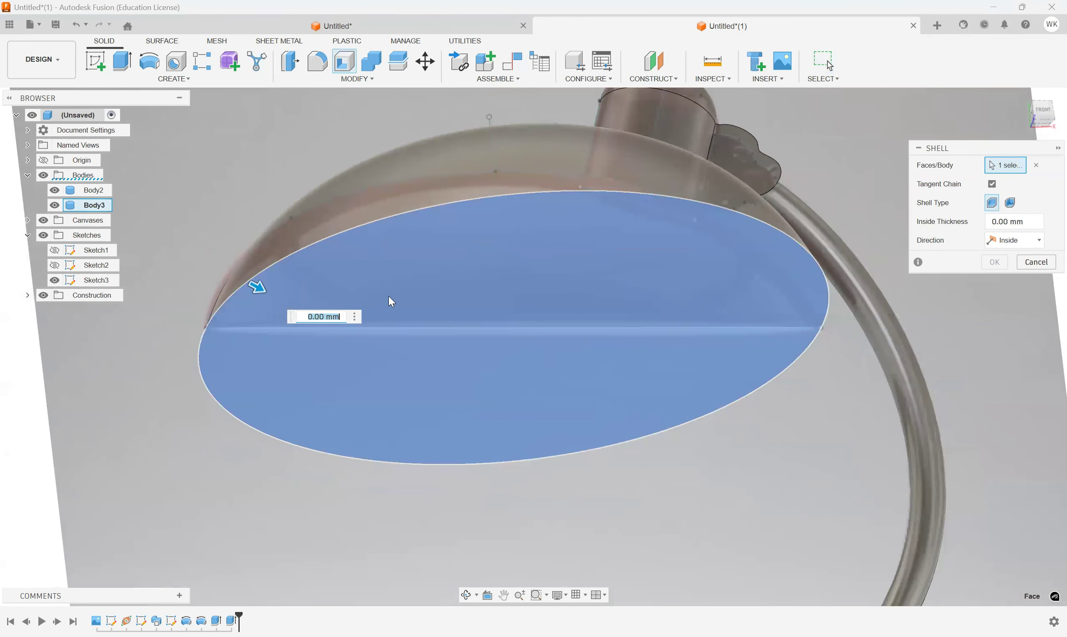
scroll(507, 266, down, 2)
scroll(376, 270, up, 3)
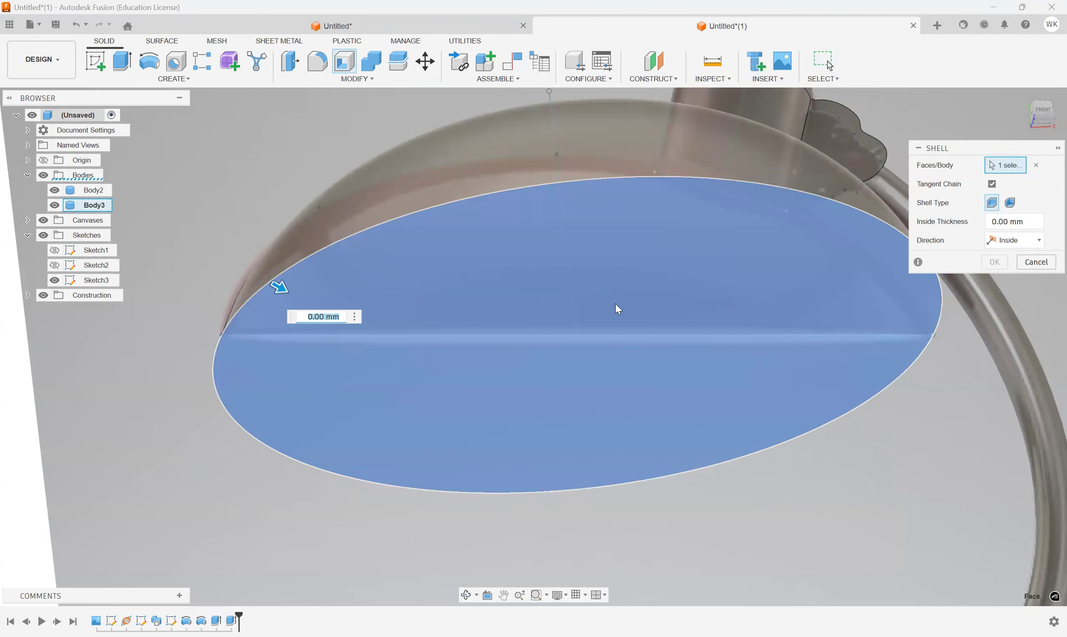
scroll(620, 309, down, 3)
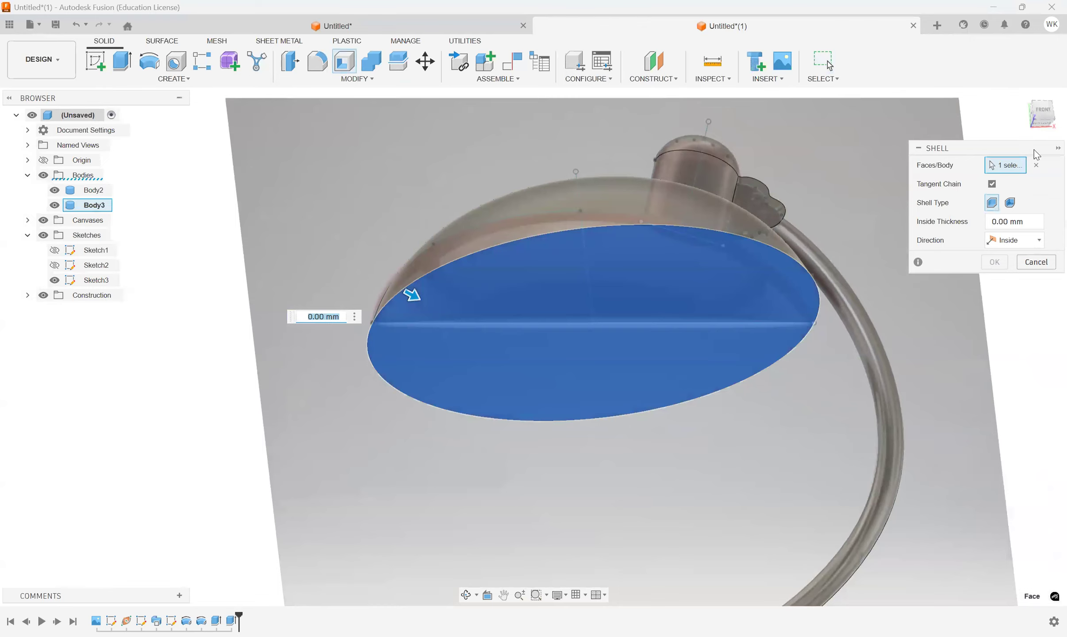
click(1051, 116)
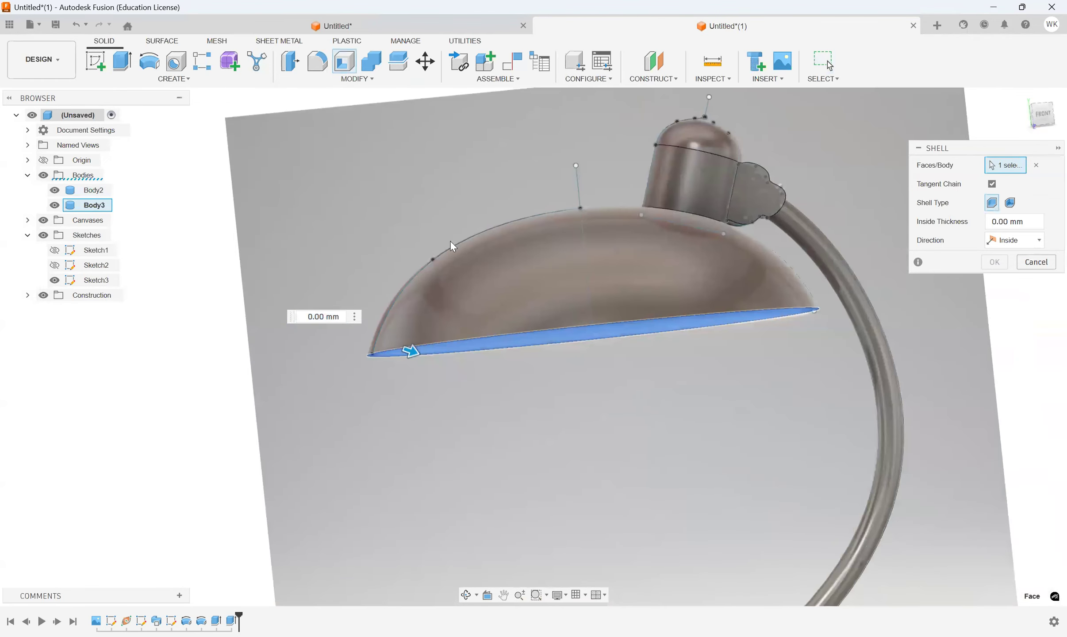
scroll(400, 340, up, 3)
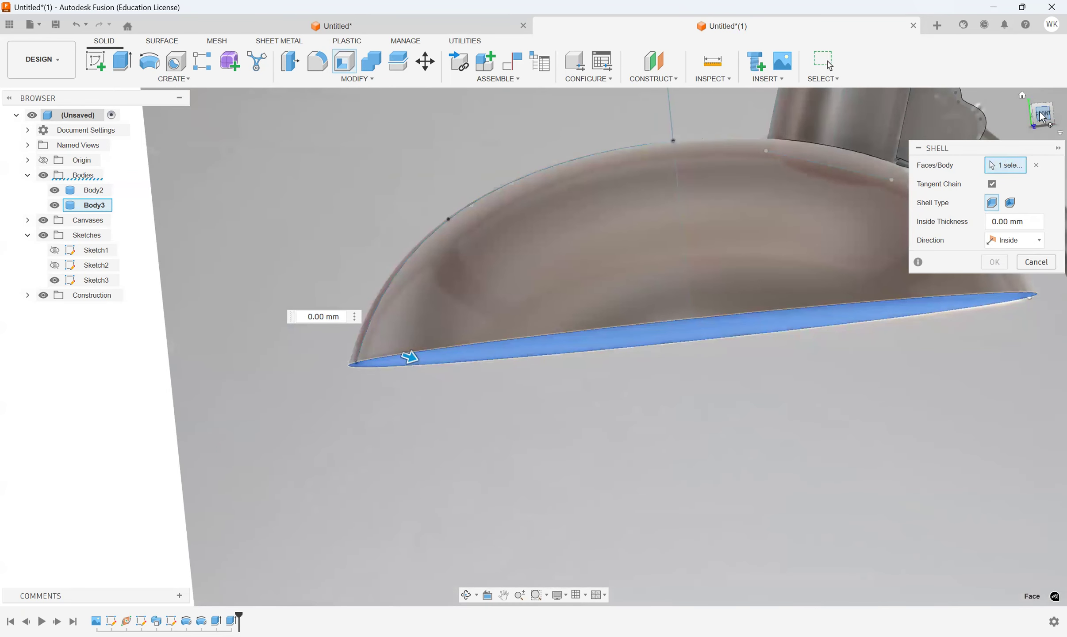
drag(1043, 119, 1033, 84)
click(320, 316)
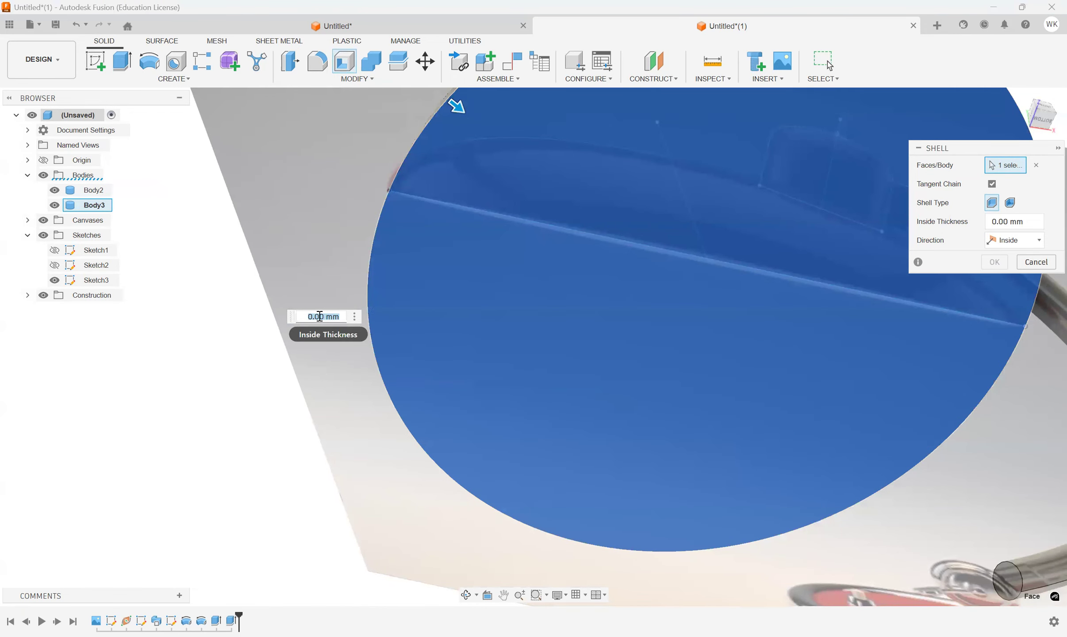
text(3)
scroll(319, 256, down, 5)
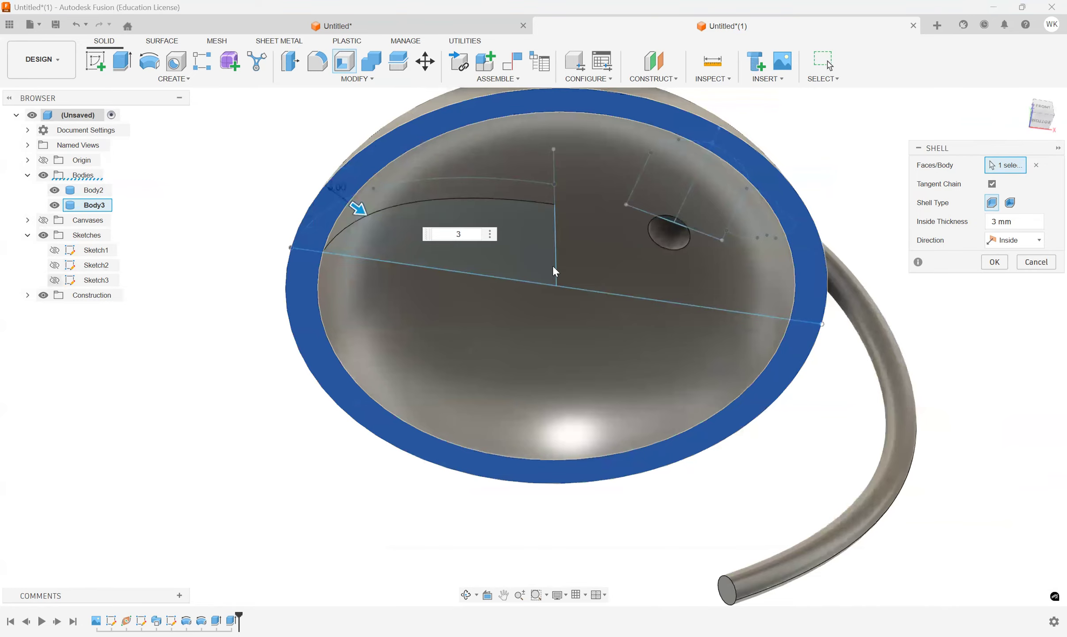
Step: Hide the reference canvas and Sketch3, and examine the shell preview from below and from the front
click(55, 280)
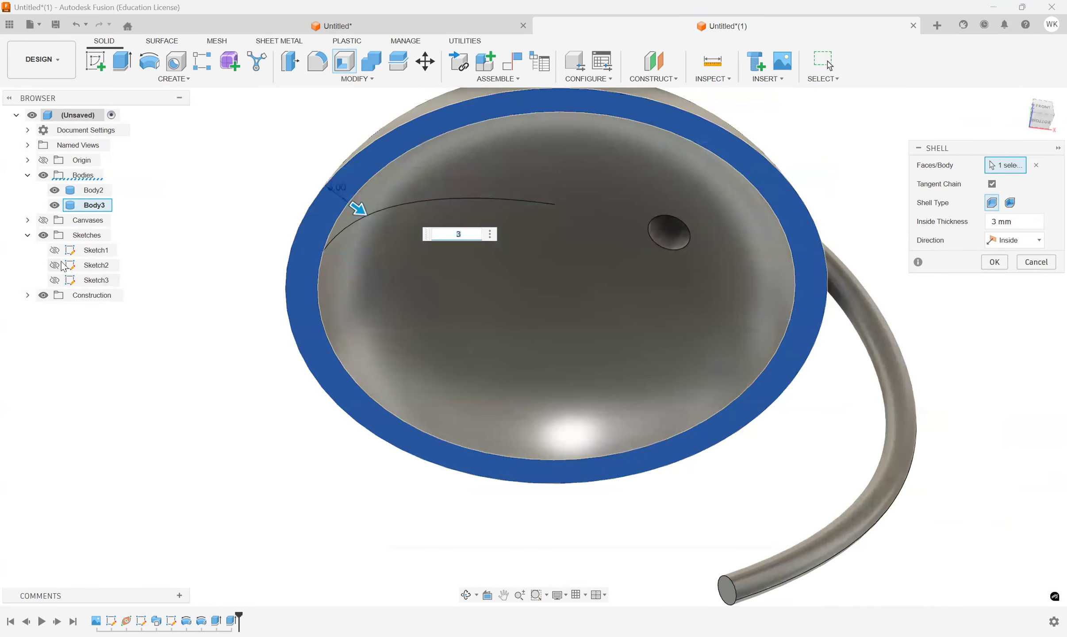
mouse_move(1039, 126)
mouse_down()
mouse_move(1047, 133)
mouse_move(1020, 129)
mouse_up()
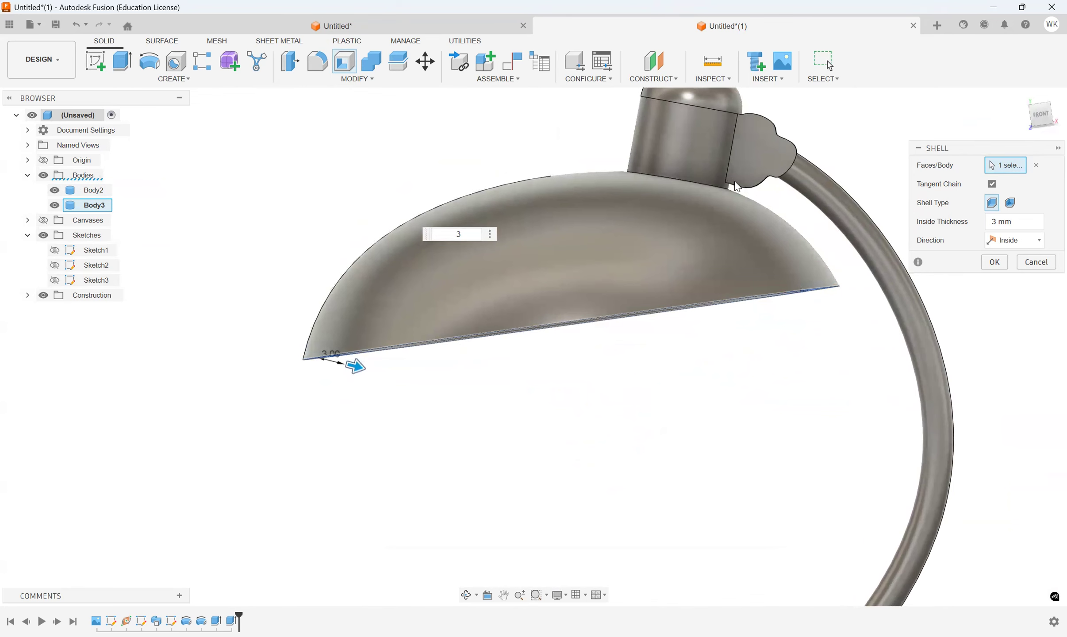
middle_drag(799, 302, 833, 363)
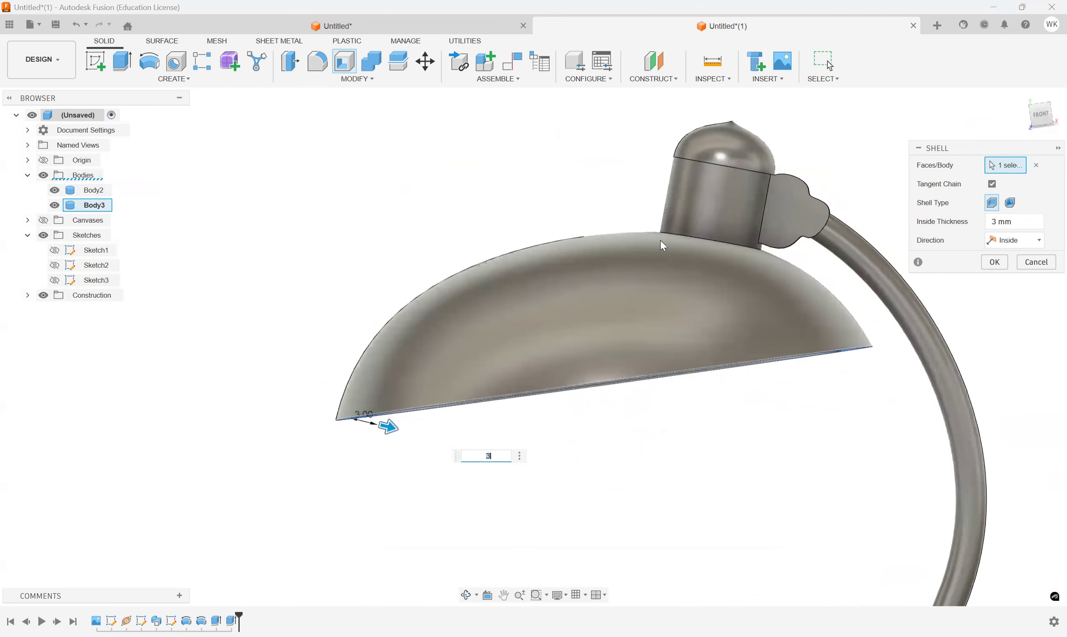
scroll(514, 341, down, 2)
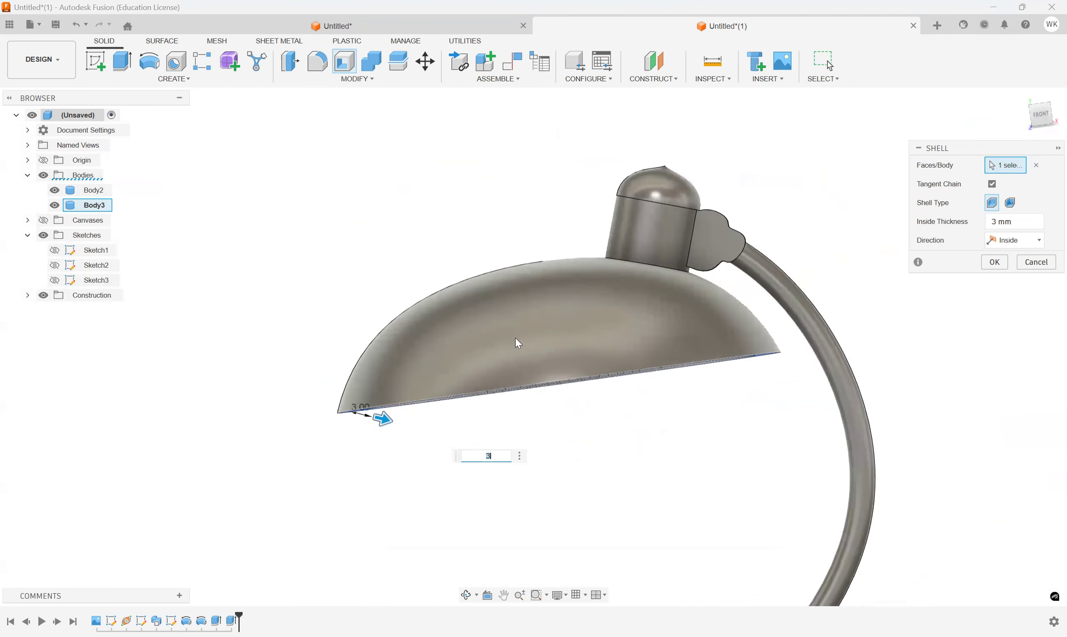
scroll(392, 415, up, 5)
Step: Set the shell's inside thickness to 2 mm, switch it to a rounded shell, and complete the Shell
drag(365, 423, 352, 419)
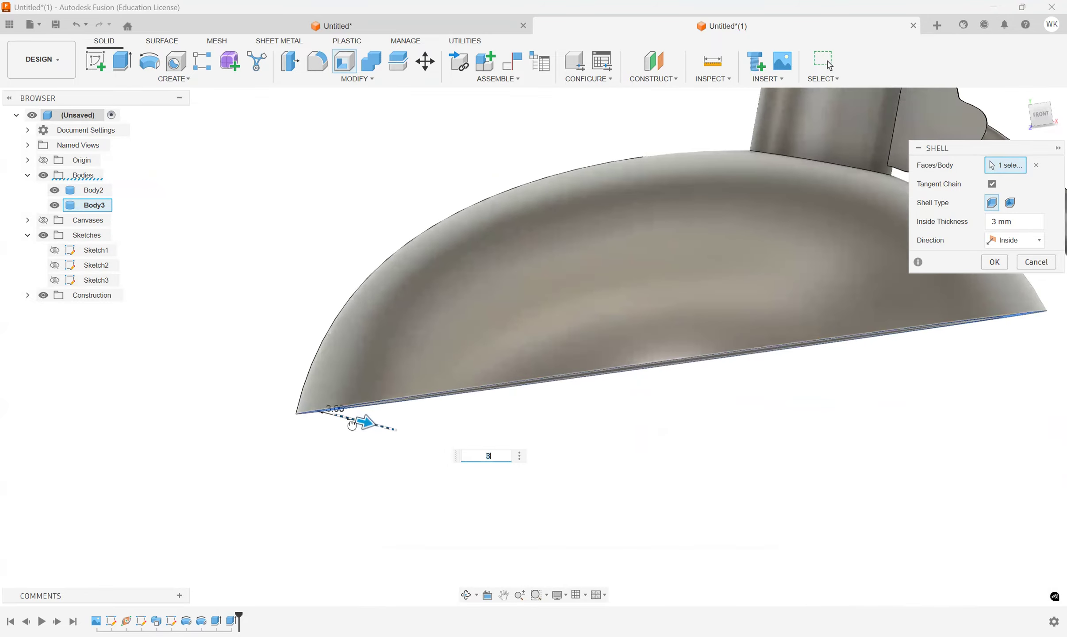
click(1035, 127)
click(449, 447)
text(2)
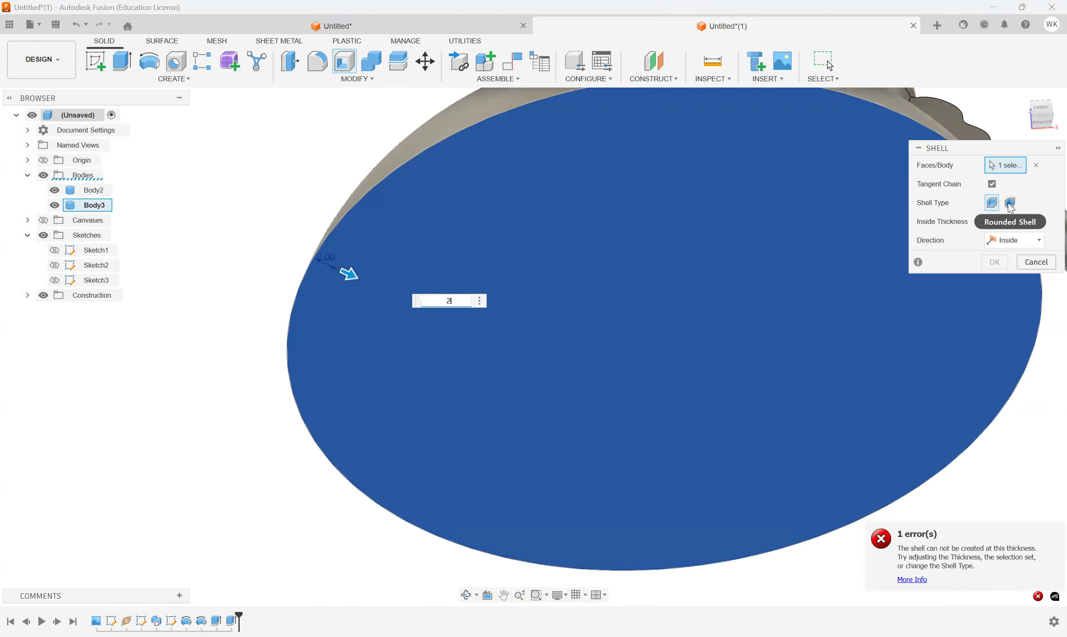
click(1009, 203)
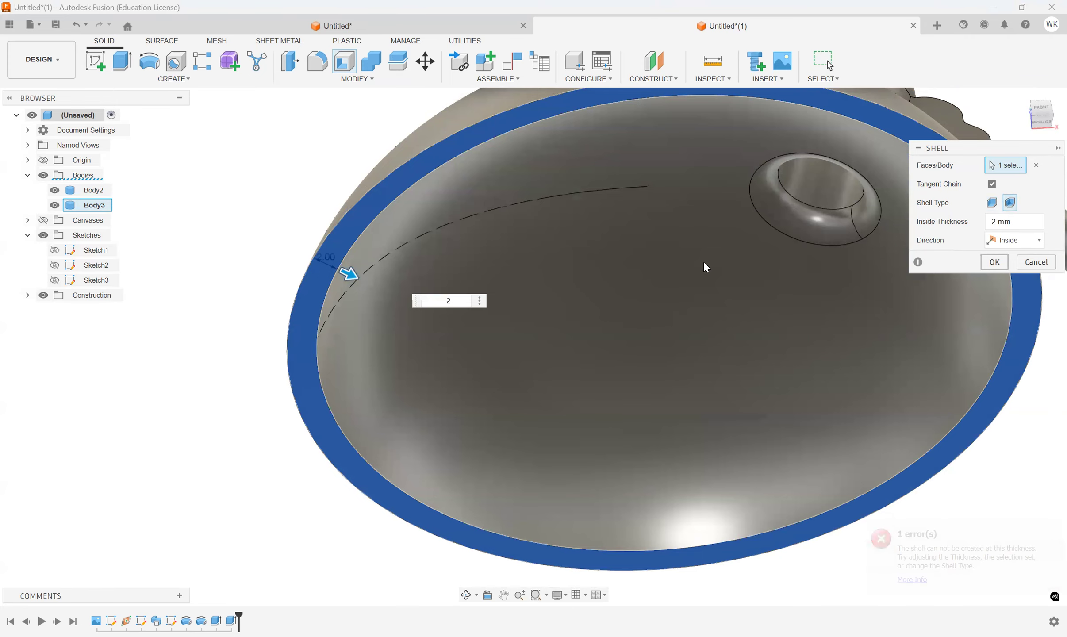
key(Return)
scroll(846, 188, down, 5)
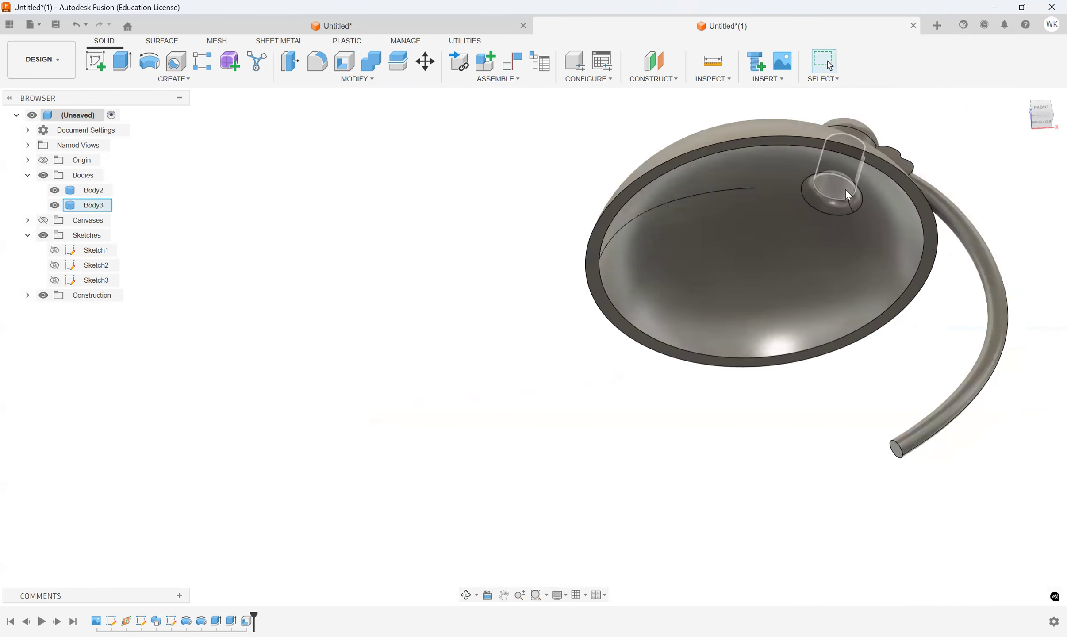
Step: Show the reference canvas again in the front view and compare the lamp model with the image
click(1046, 112)
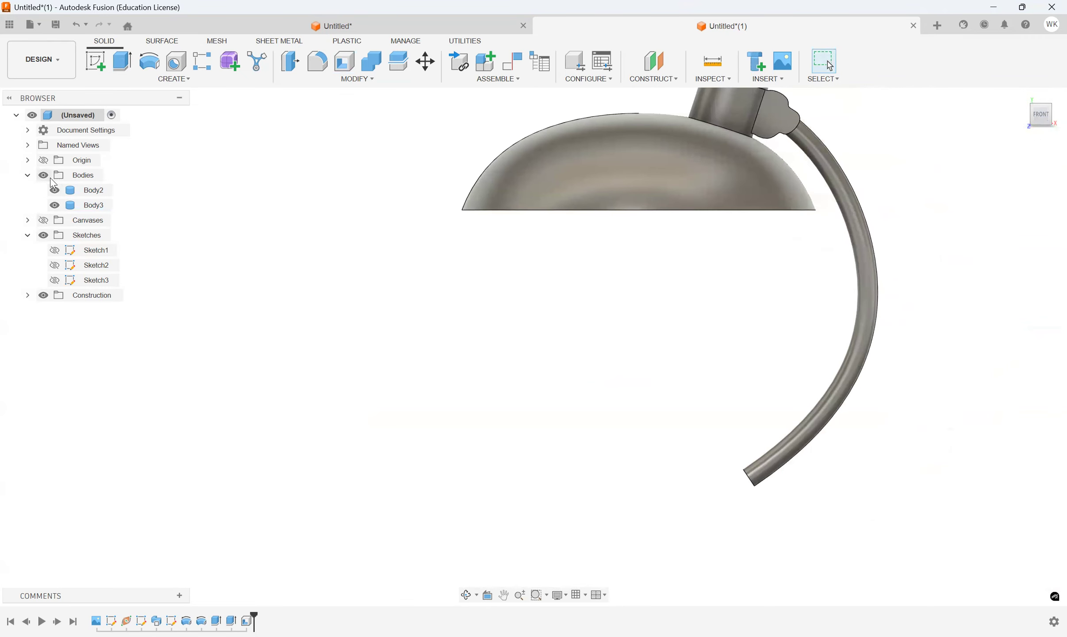
click(43, 221)
scroll(643, 390, down, 3)
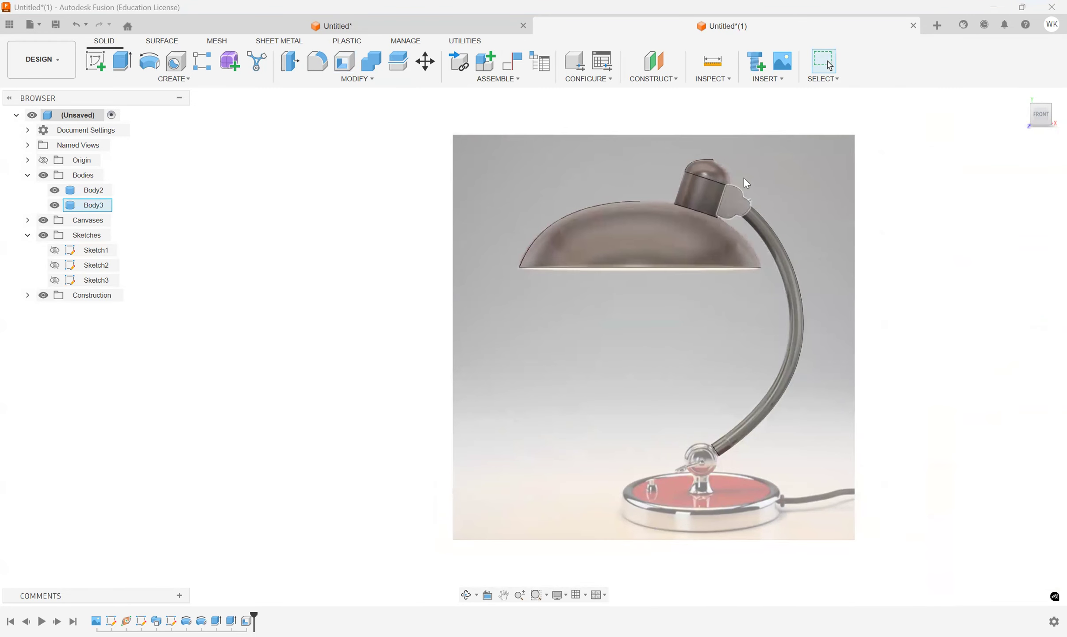
scroll(741, 180, up, 3)
scroll(725, 196, down, 3)
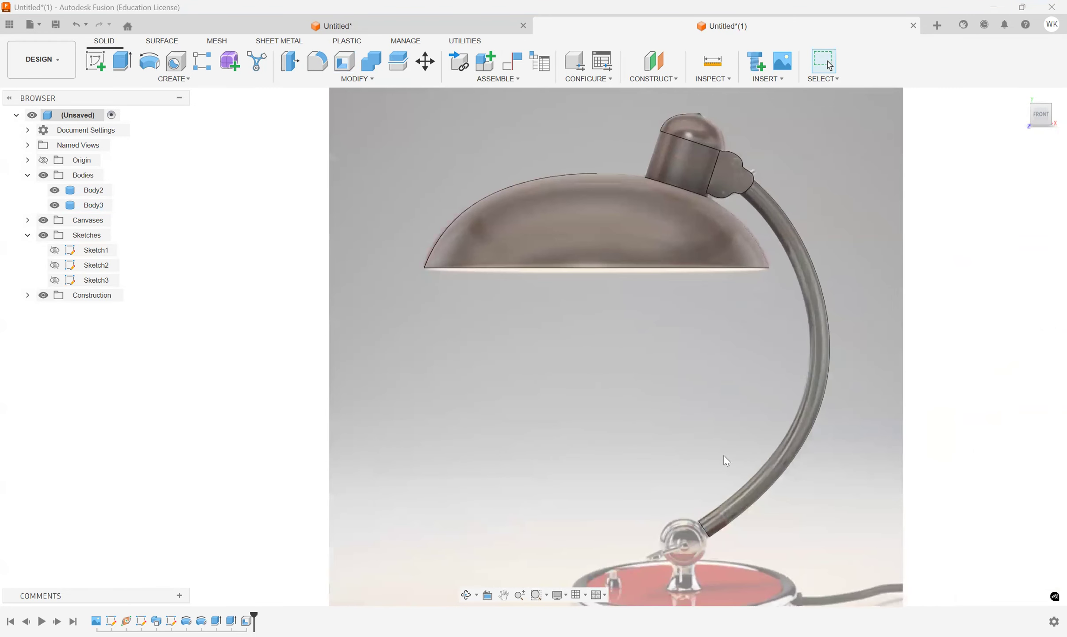
Step: Start a new sketch in the front view over the lamp base shown in the reference canvas
scroll(726, 420, up, 5)
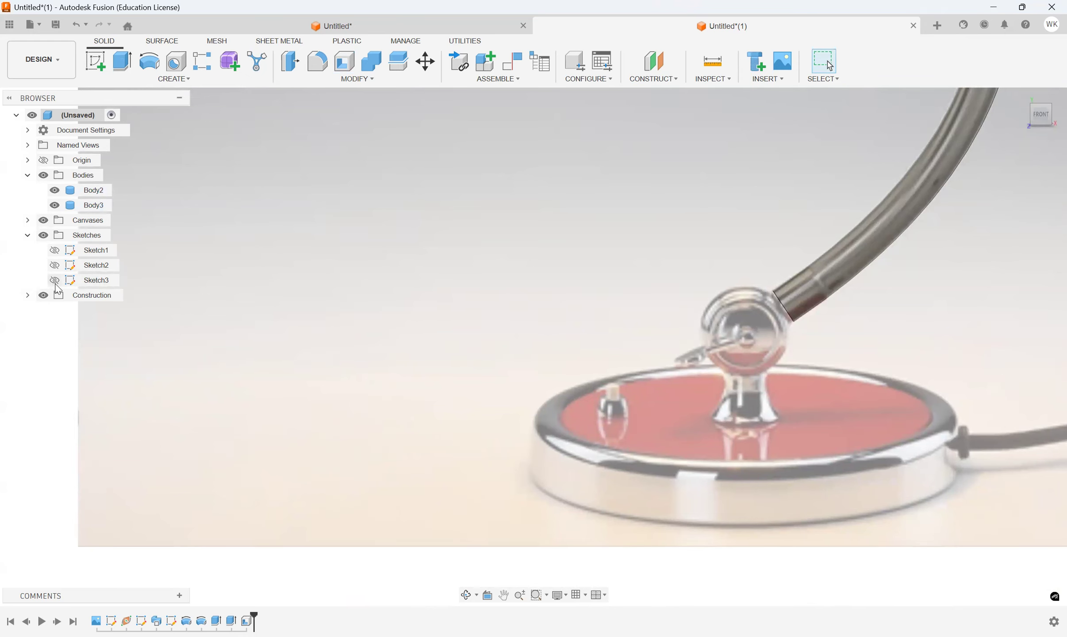
scroll(290, 197, down, 1)
scroll(291, 197, down, 2)
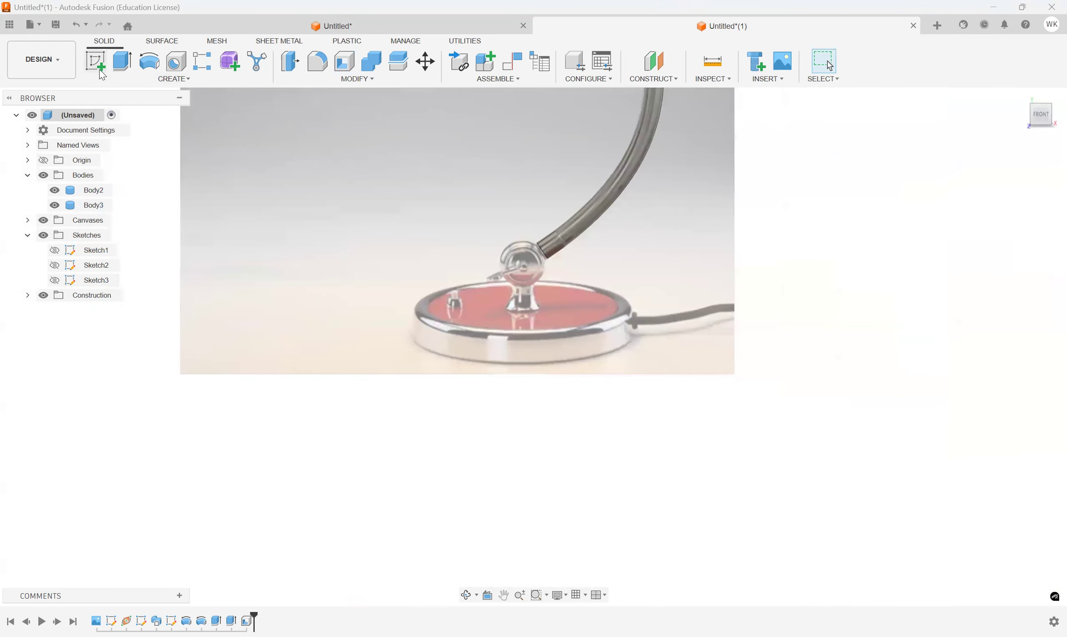
click(96, 61)
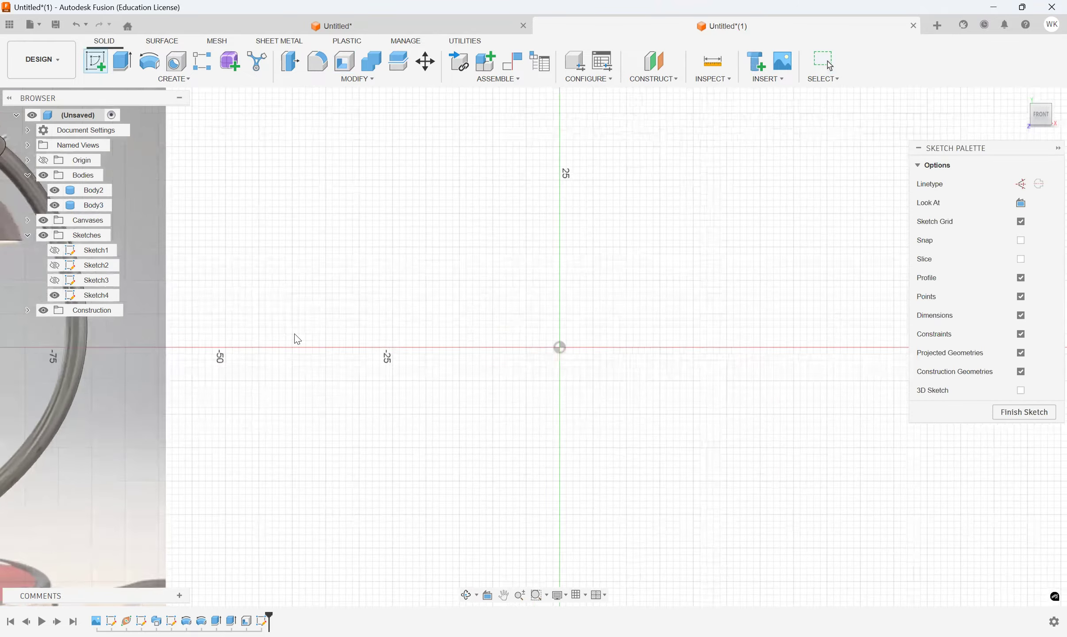
middle_drag(293, 334, 856, 135)
scroll(379, 376, up, 2)
middle_drag(372, 386, 413, 283)
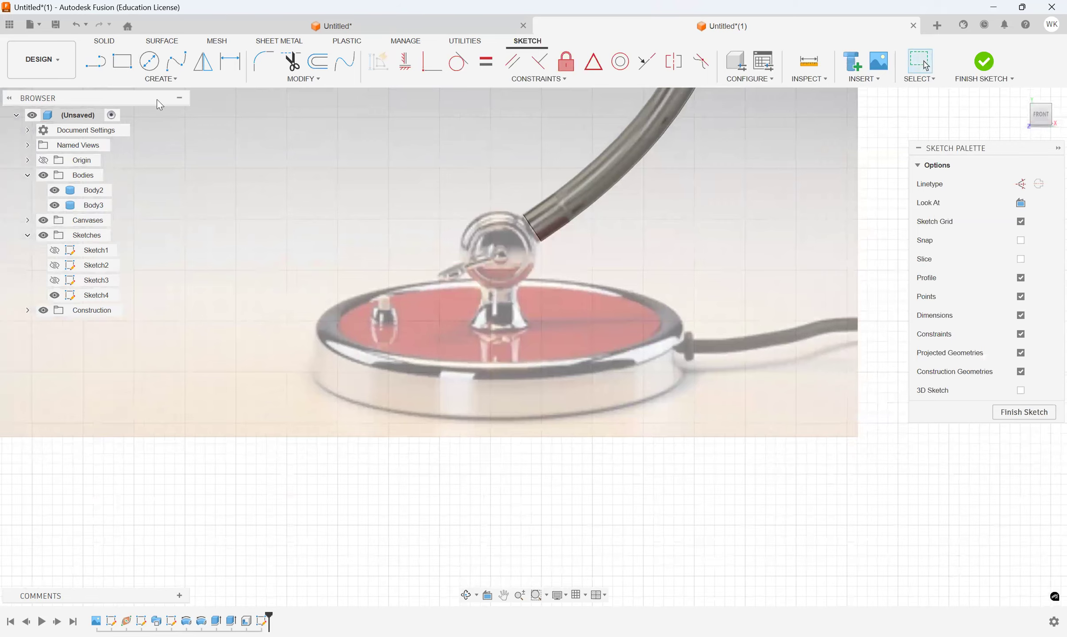
Step: Draw a vertical centre line from above the ball joint through the stem down to the lower edge of the pictured base
click(95, 61)
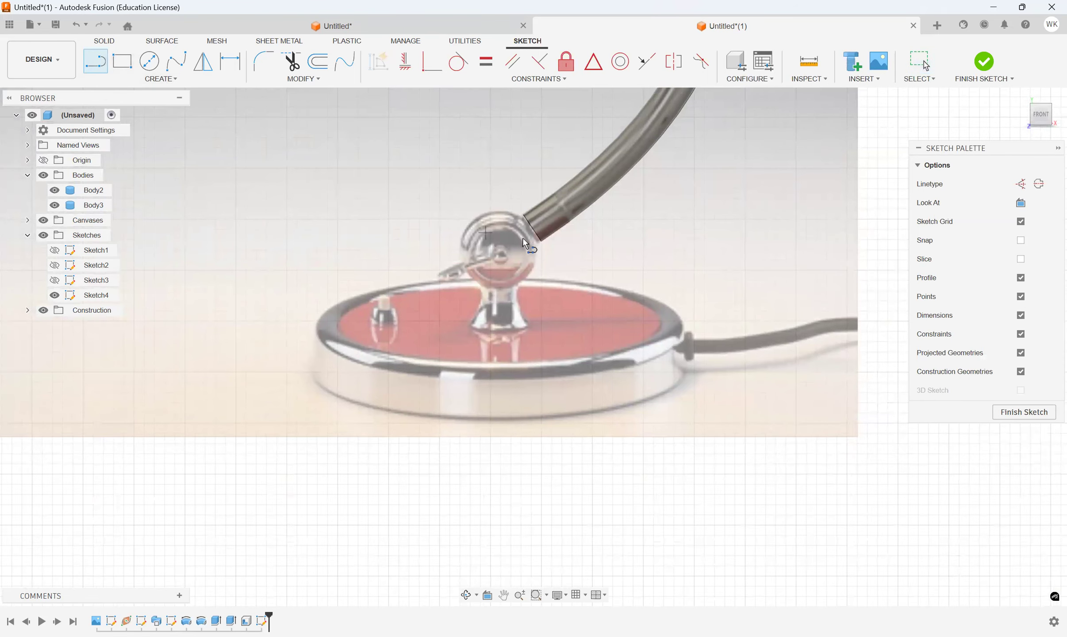
click(499, 379)
key(Escape)
scroll(486, 308, up, 3)
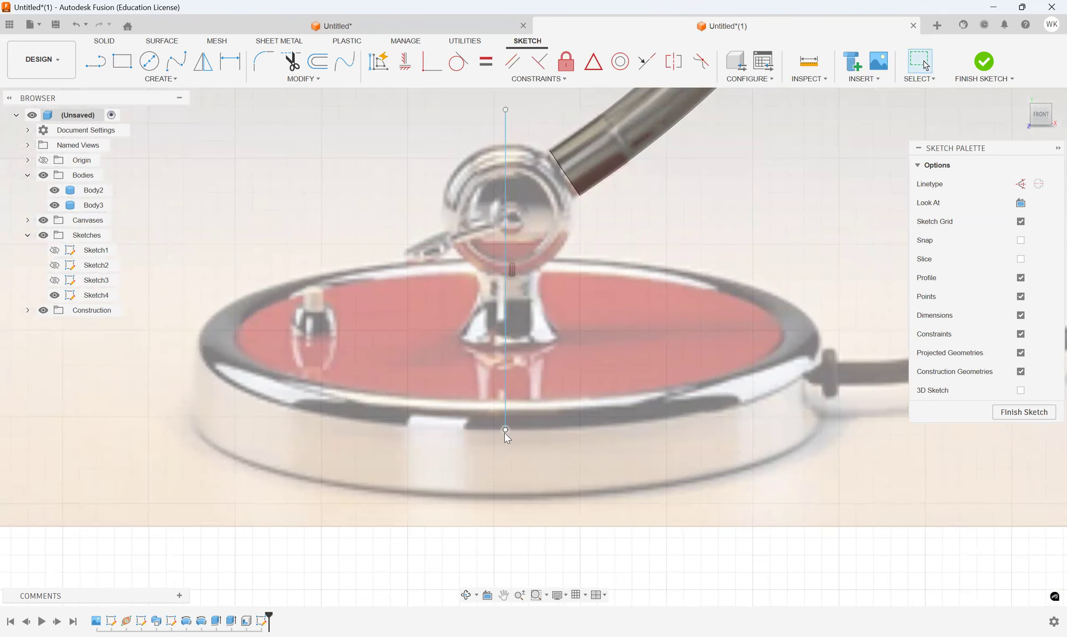
drag(510, 492, 509, 497)
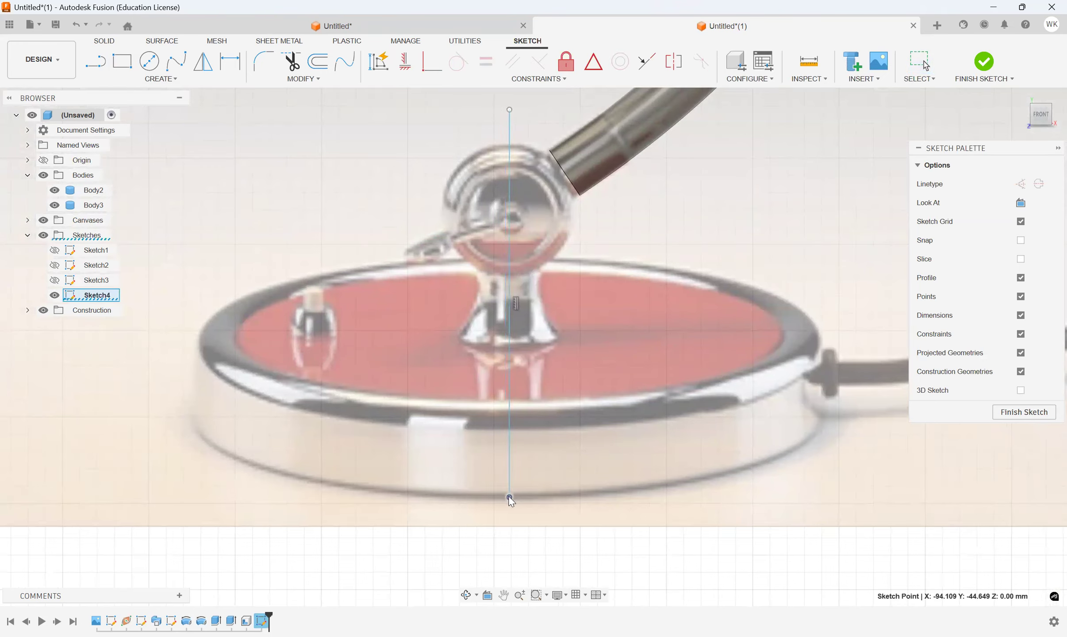
key(Escape)
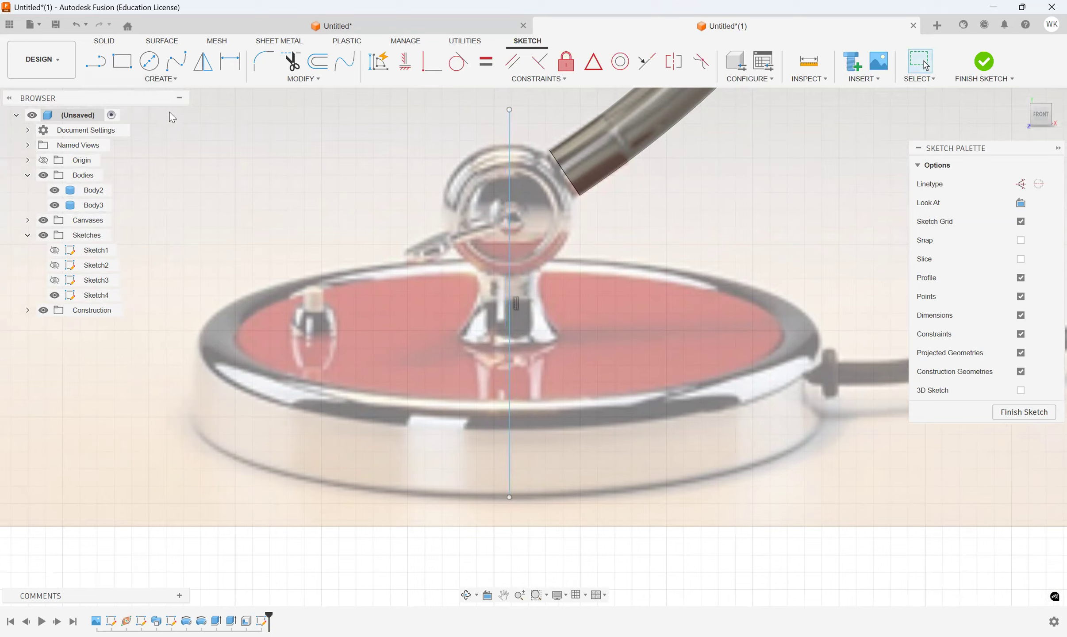
Step: Draw a rectangle for half of the base, running from the vertical centre line to the inner edge of the chrome rim
click(131, 69)
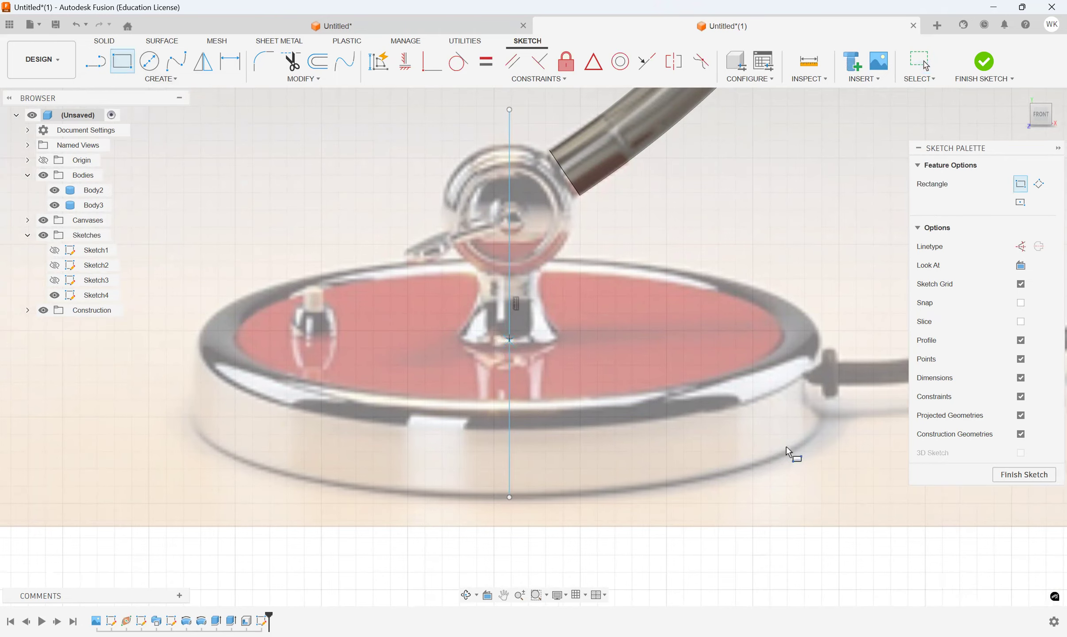
click(699, 361)
scroll(792, 338, up, 5)
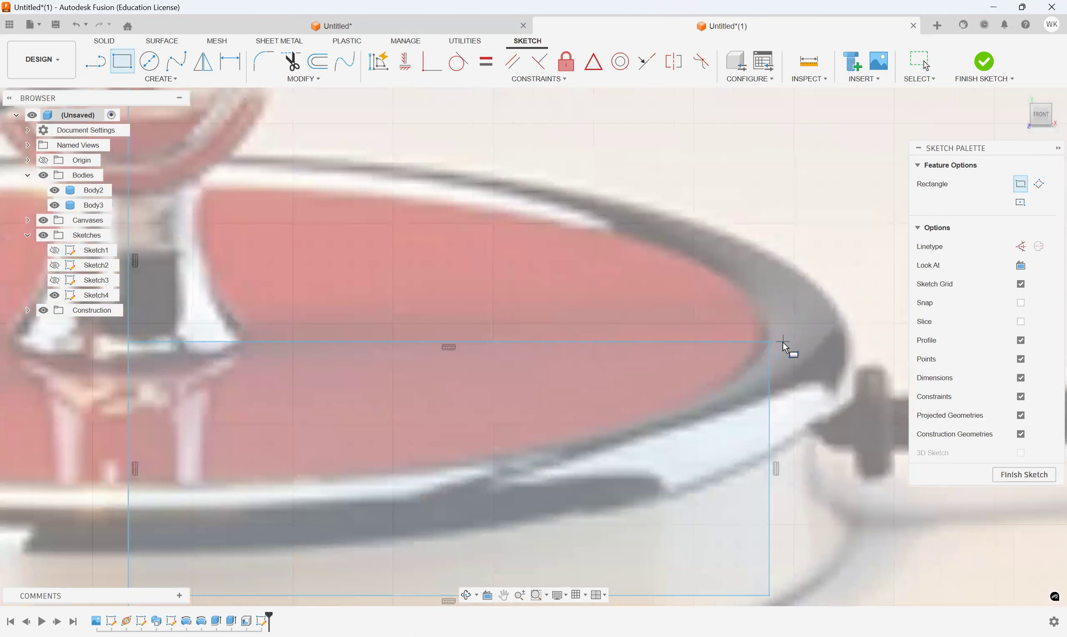
scroll(772, 337, up, 7)
click(122, 61)
scroll(321, 263, down, 4)
scroll(458, 229, down, 3)
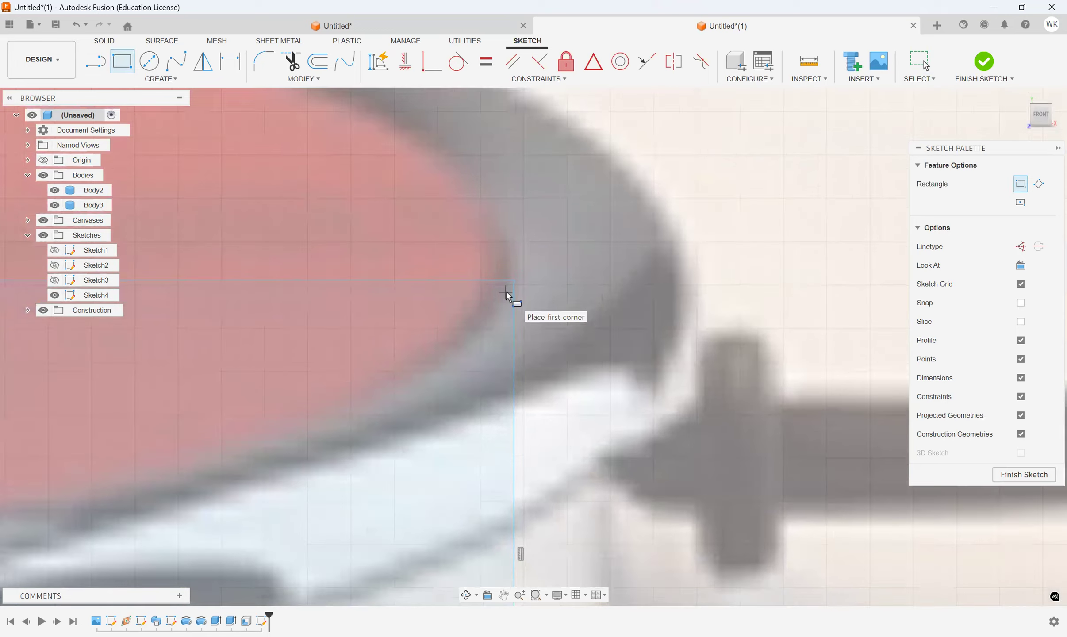
scroll(509, 292, up, 4)
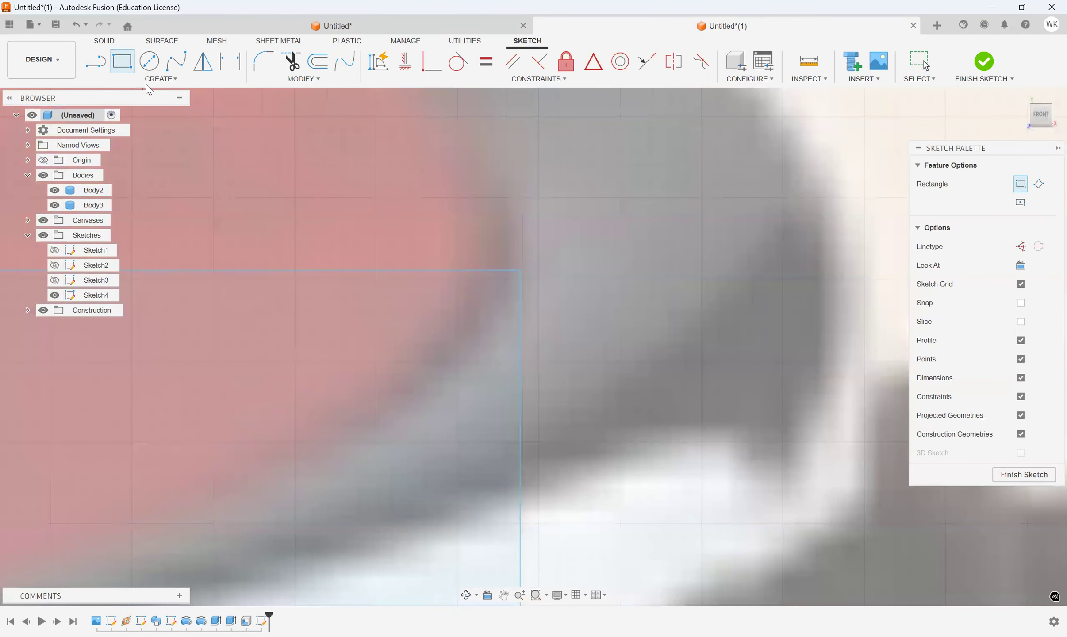
Step: Outline the base's outer rim with lines: a rising top edge, a vertical outer side and a bottom edge closing on the rectangle
click(95, 62)
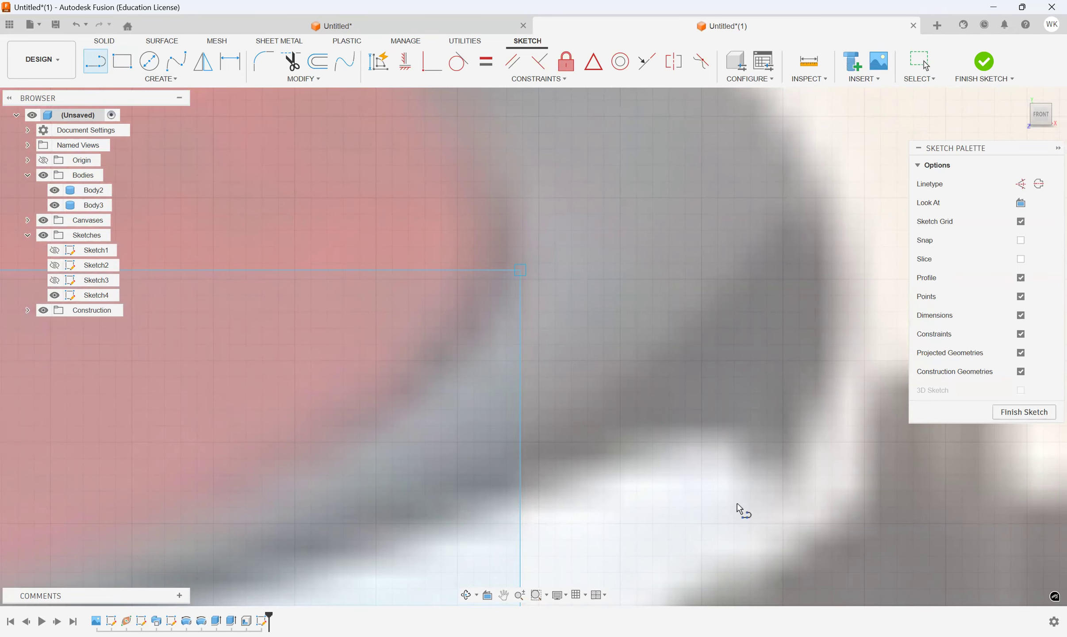
scroll(691, 369, down, 10)
key(Escape)
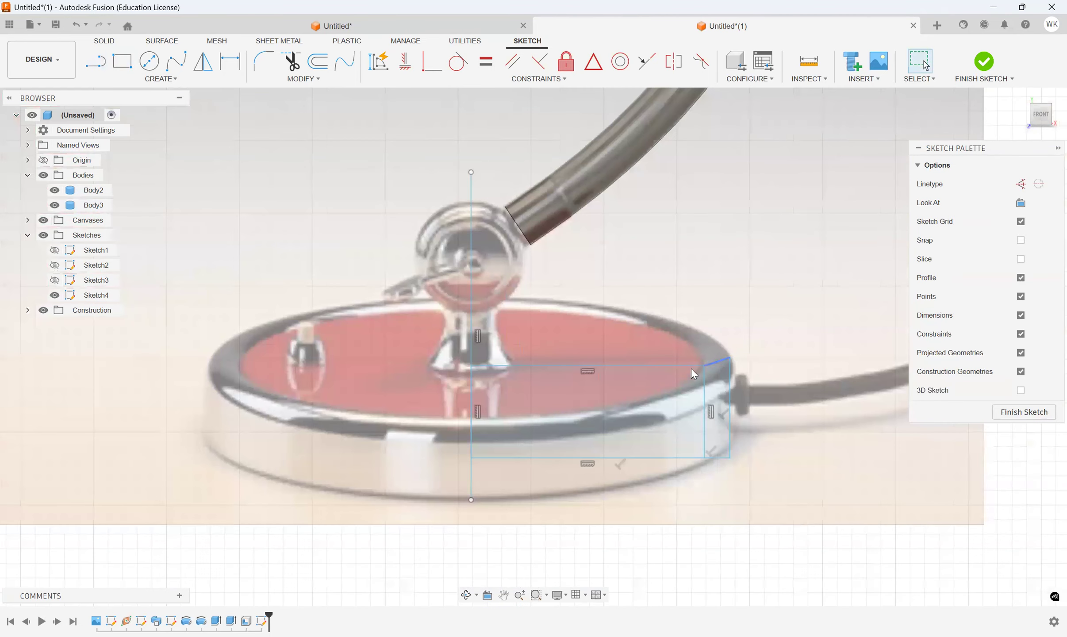
Step: Draw a three-point fit spline, about 5 mm long, along the flared stem's outline from the ball joint down to the base's top line
scroll(409, 350, up, 3)
scroll(556, 322, up, 6)
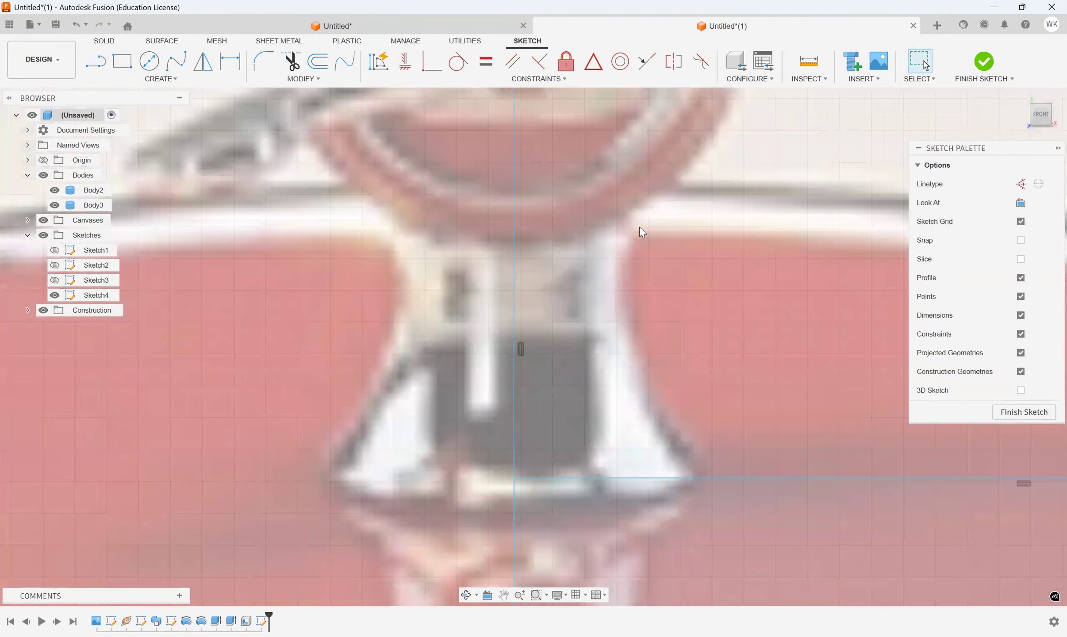
click(175, 61)
click(619, 188)
click(614, 280)
click(708, 477)
key(Return)
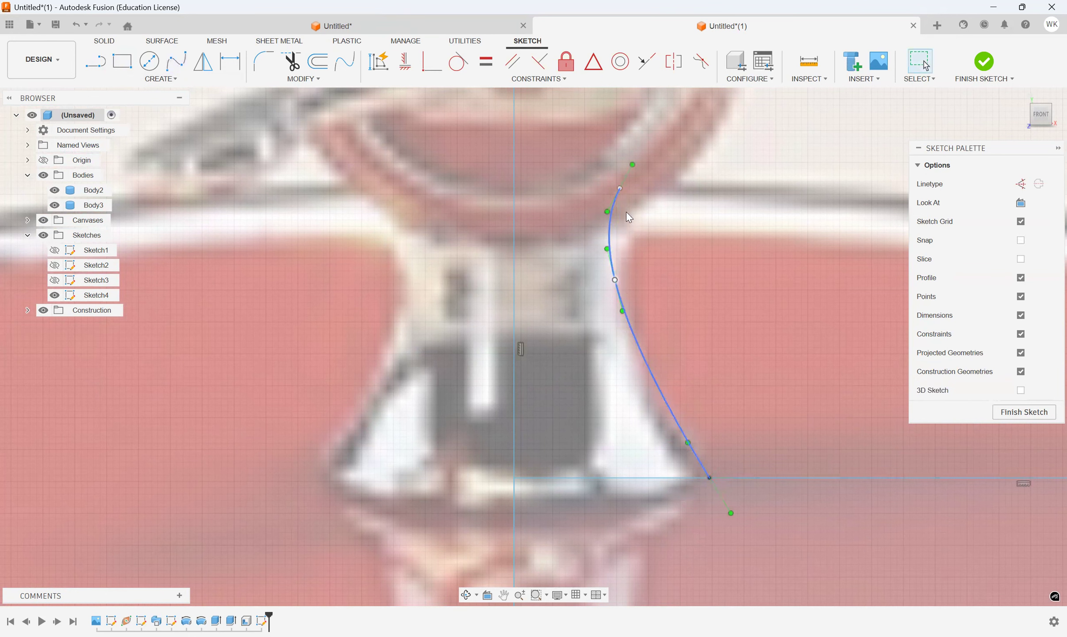
Step: Adjust the spline's points to follow the stem's outline and close its top with a horizontal line to the centre line
mouse_move(616, 202)
mouse_down()
mouse_move(626, 225)
mouse_move(624, 203)
mouse_up()
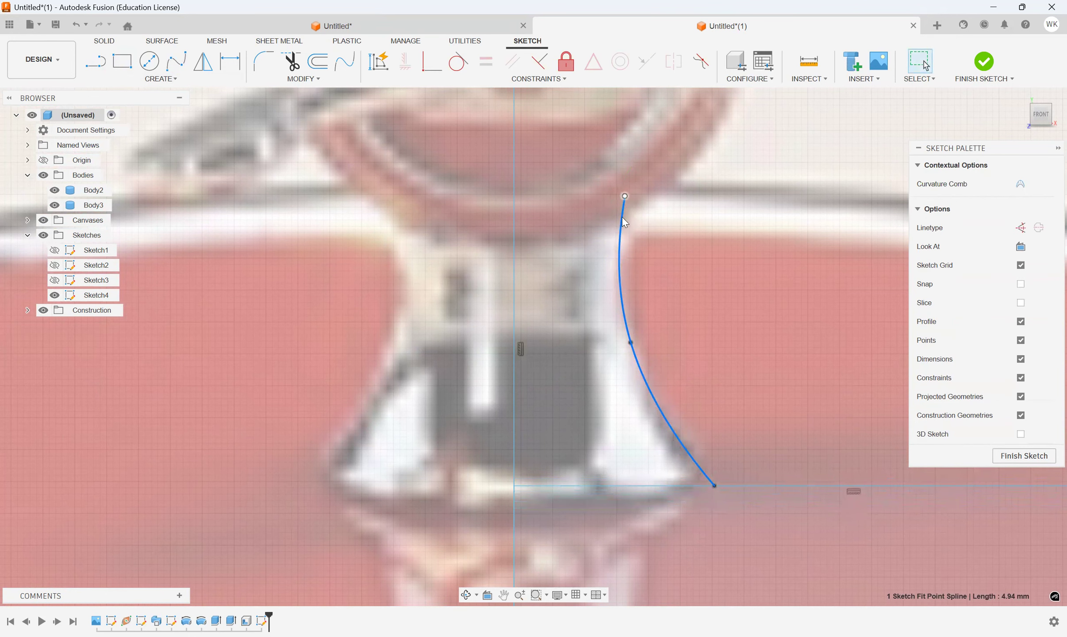
drag(624, 196, 625, 214)
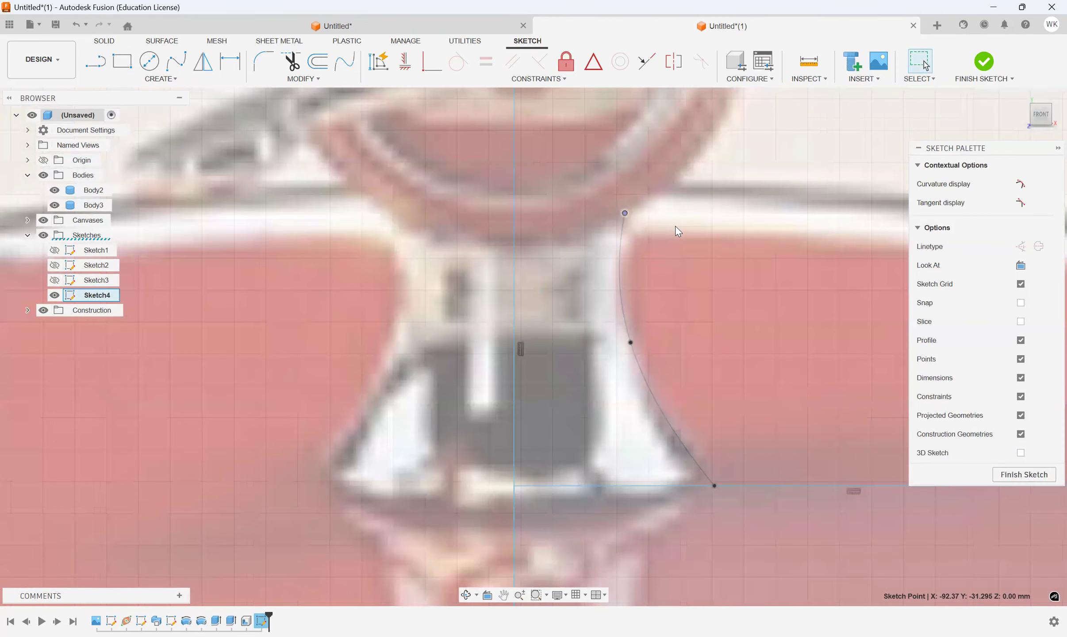
key(l)
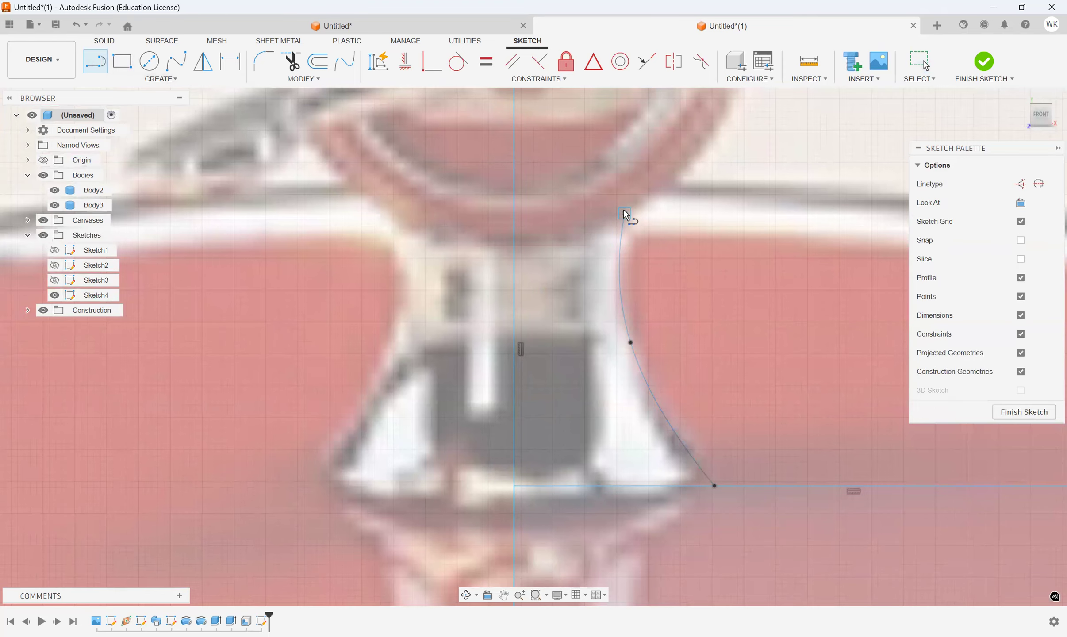
scroll(511, 212, down, 4)
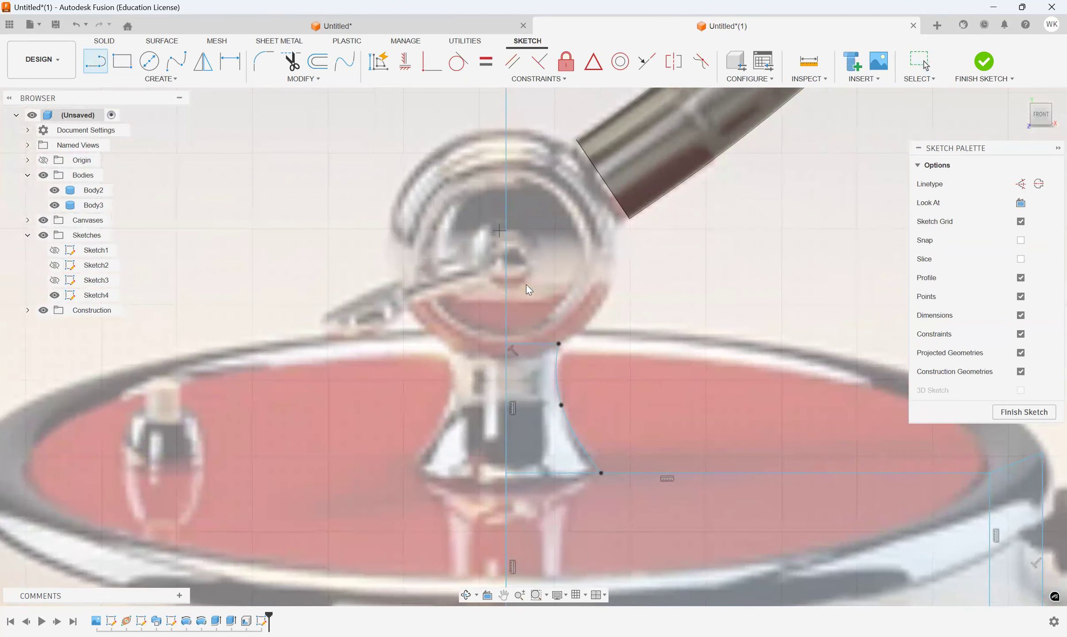
Step: Draw a circle about 7.5 mm in diameter over the ball joint, centred on the vertical line, and finish the sketch
key(c)
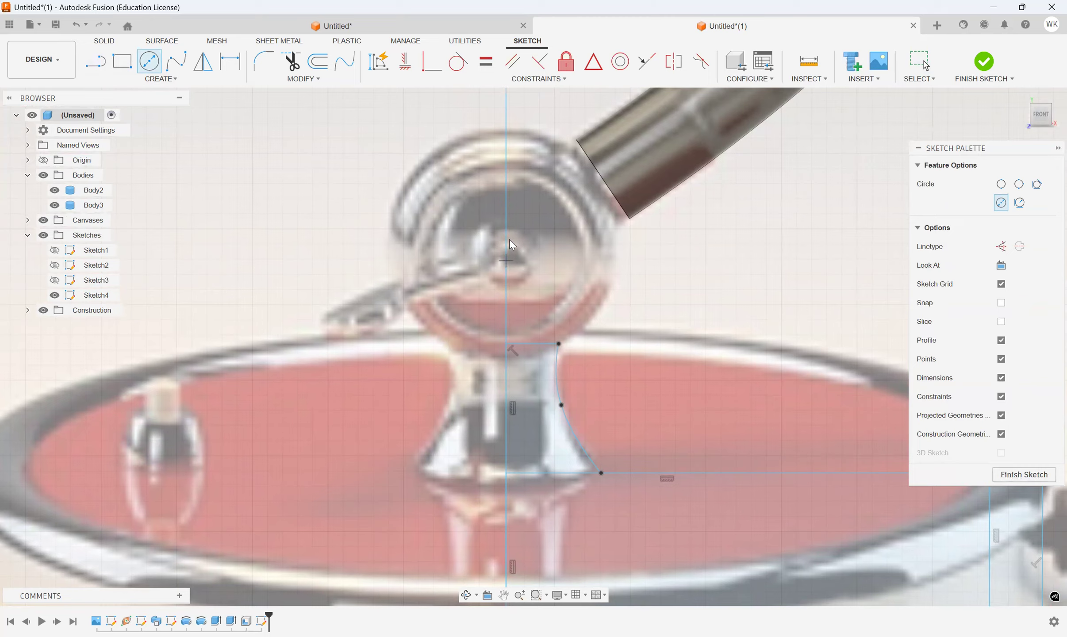
key(Escape)
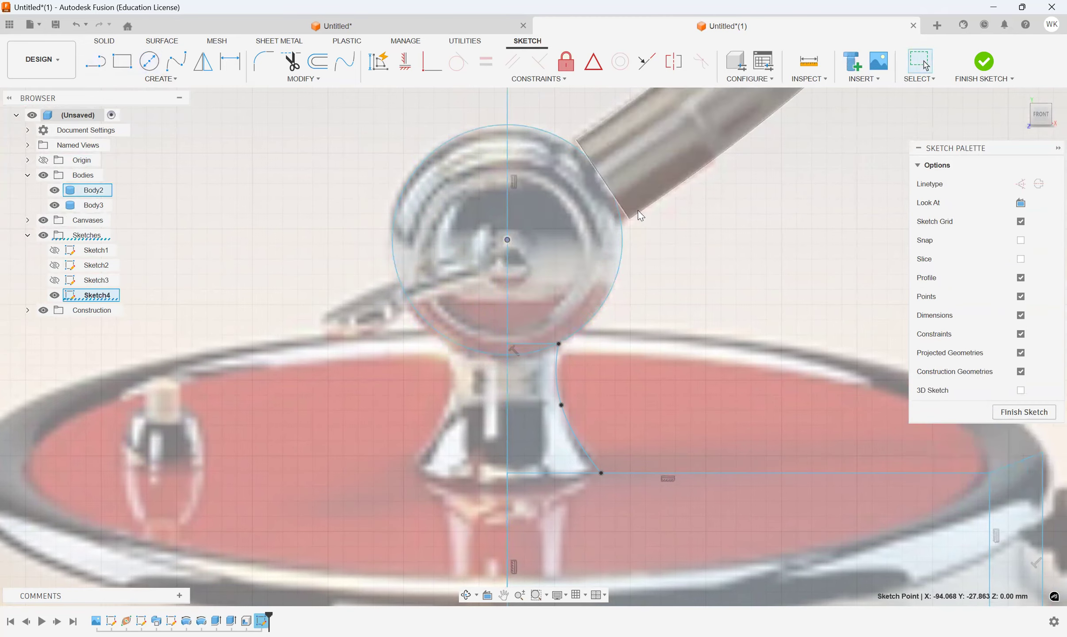
click(622, 245)
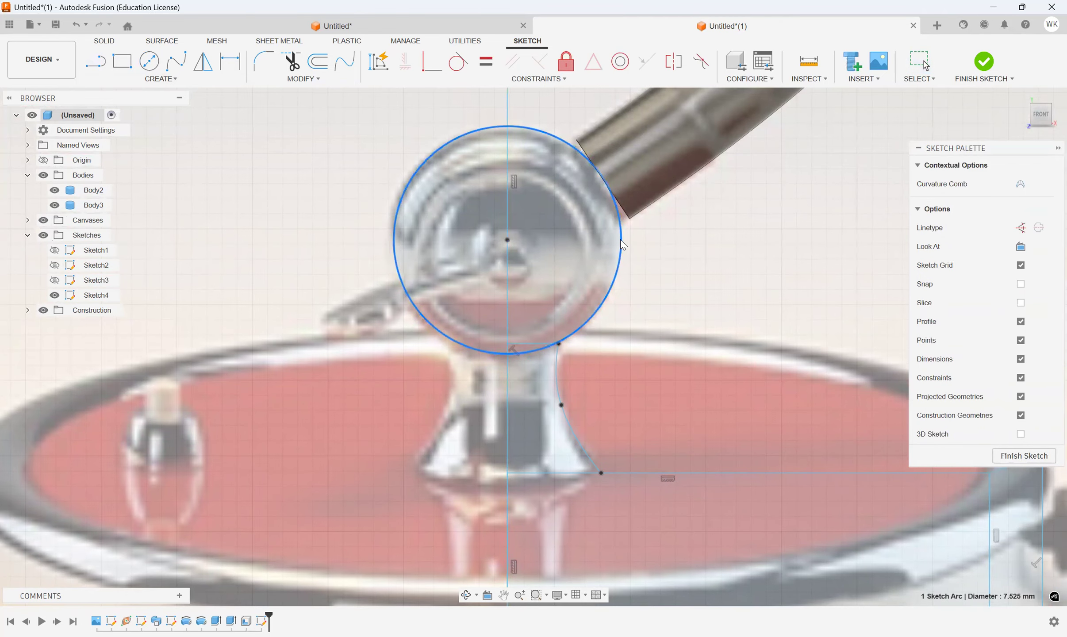
click(672, 258)
scroll(642, 268, down, 3)
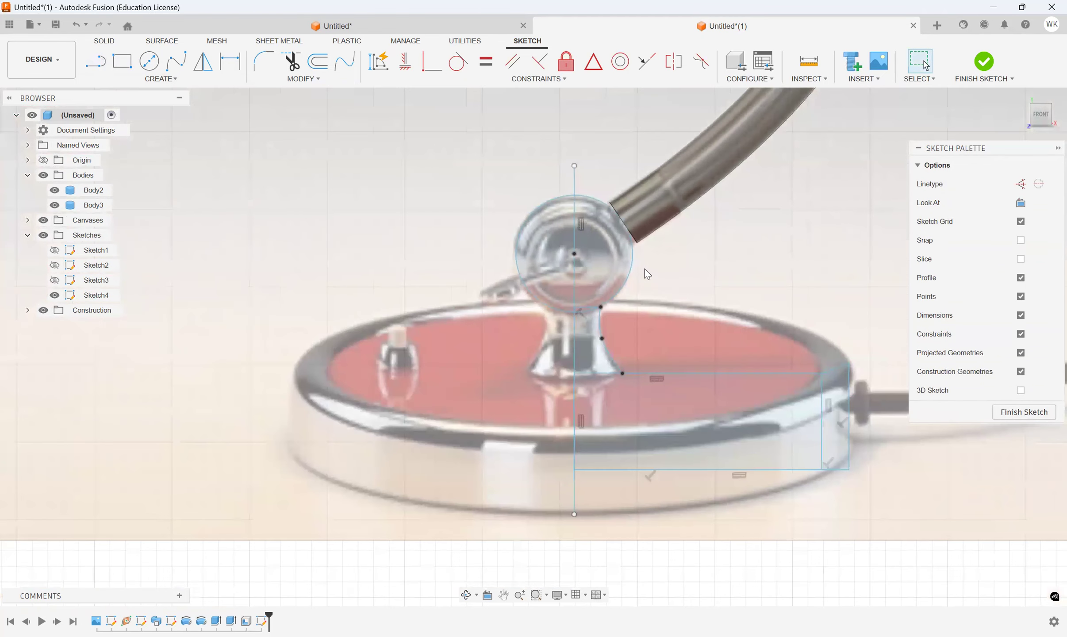
middle_drag(692, 289, 648, 287)
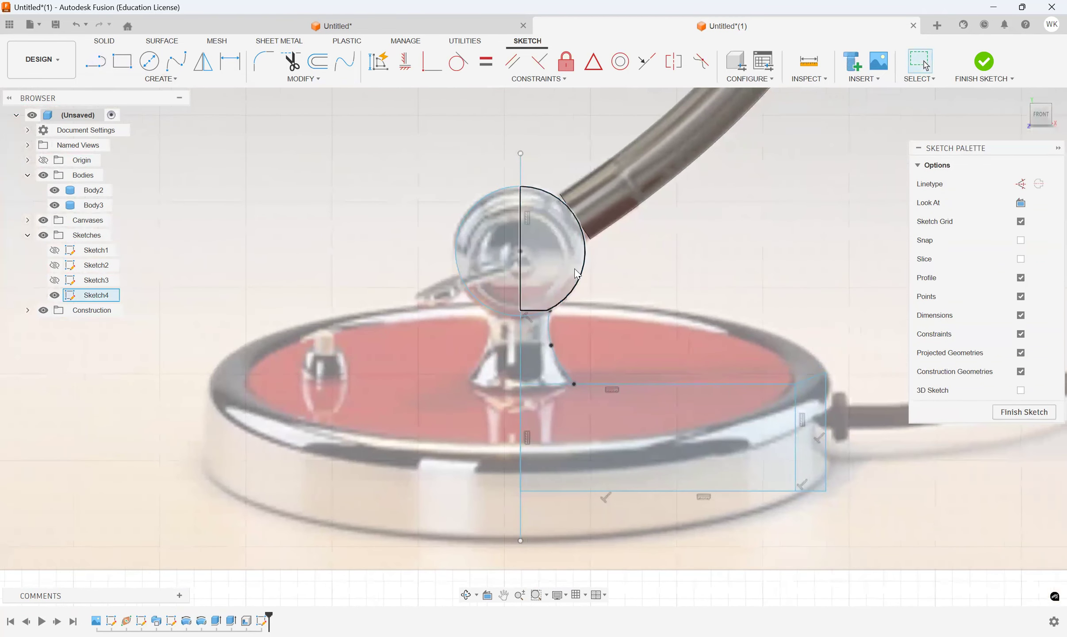
scroll(608, 296, up, 2)
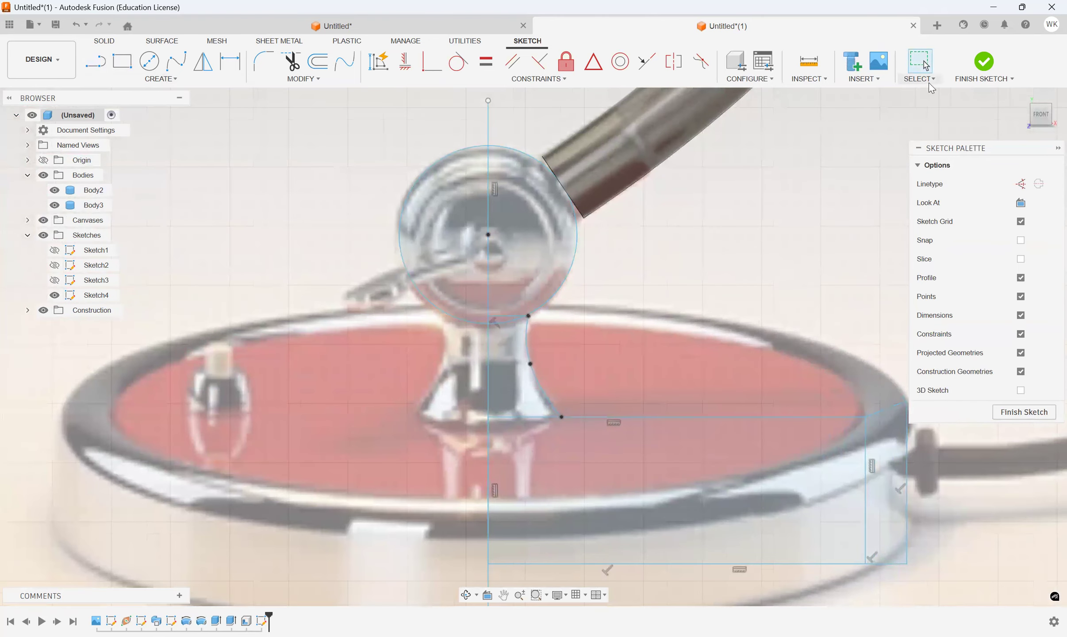
click(982, 63)
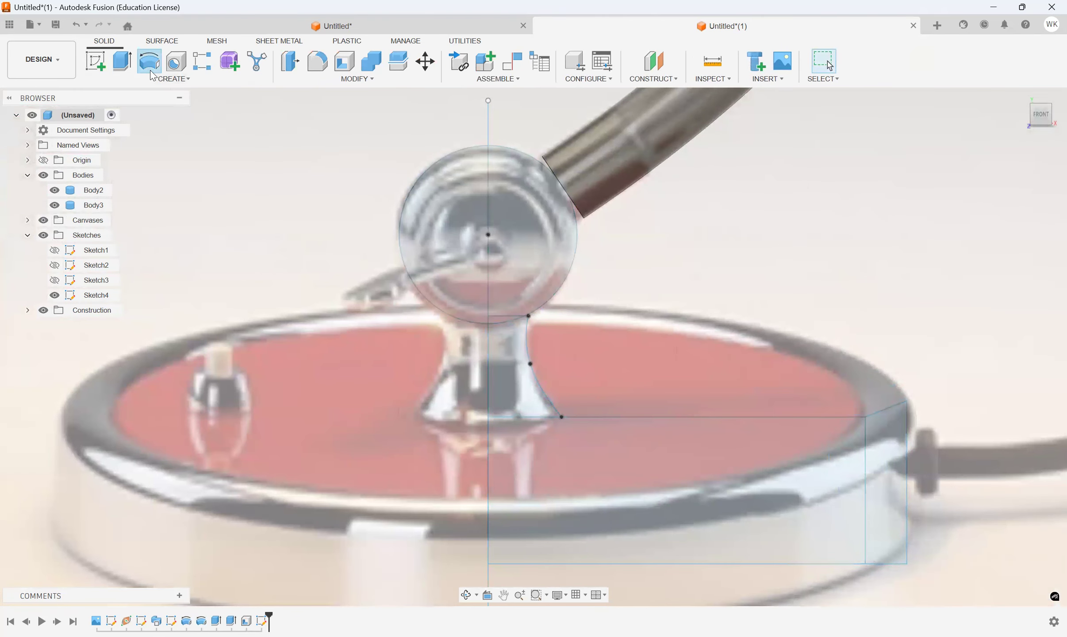
Step: Revolve the base's rectangular profile fully around the vertical centre line as a new body
click(149, 61)
click(683, 424)
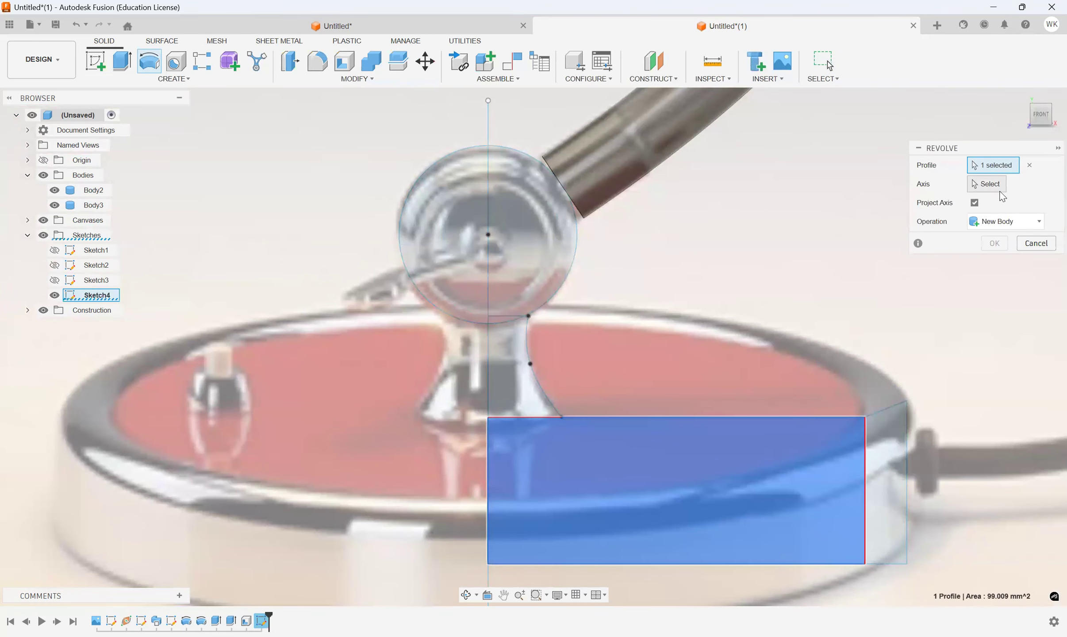
click(489, 365)
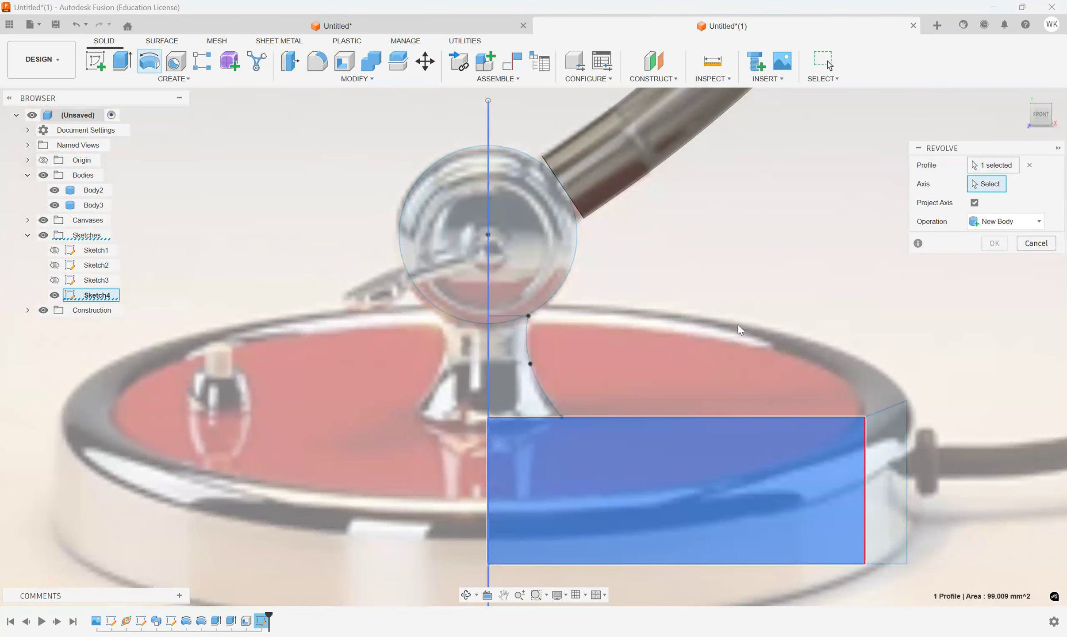
click(993, 299)
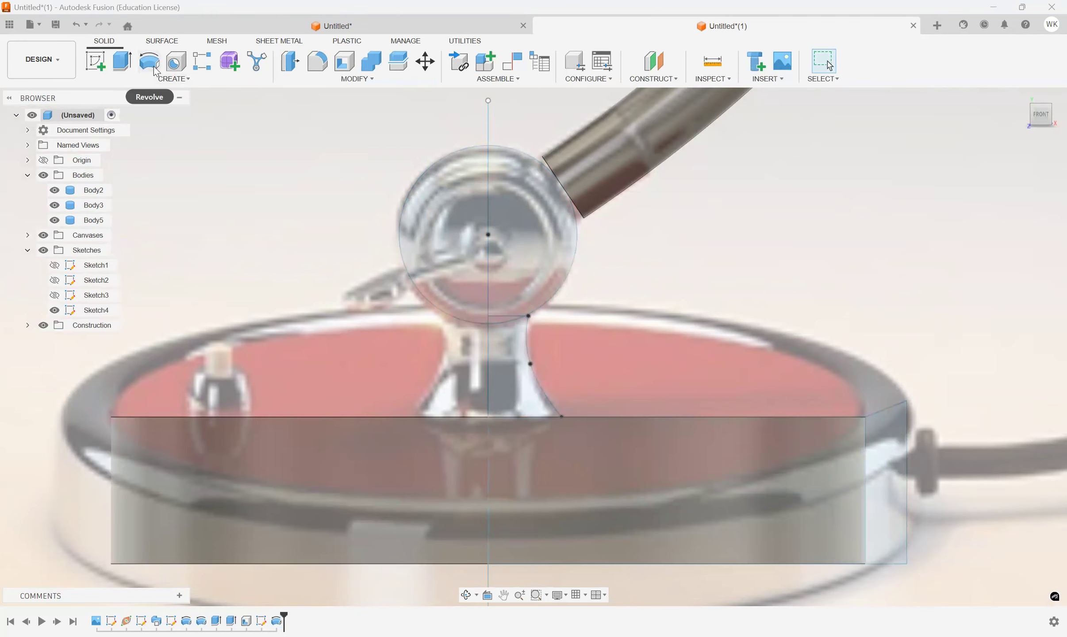
Step: Revolve the flared stem's profile 360 degrees around the vertical centre line as a new body
click(513, 358)
scroll(503, 322, up, 3)
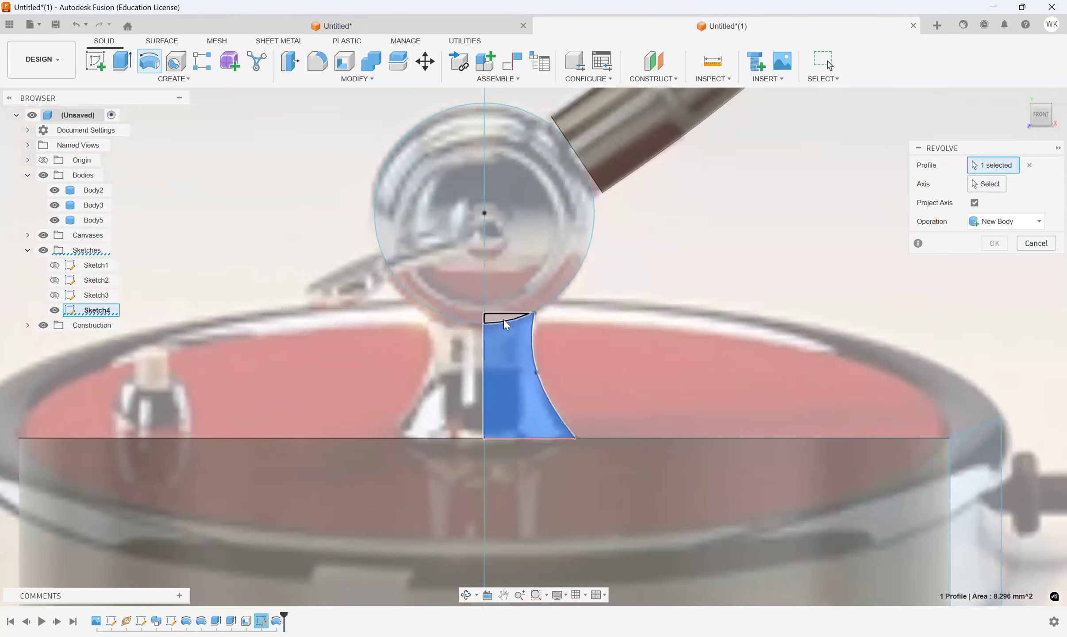
scroll(507, 324, up, 2)
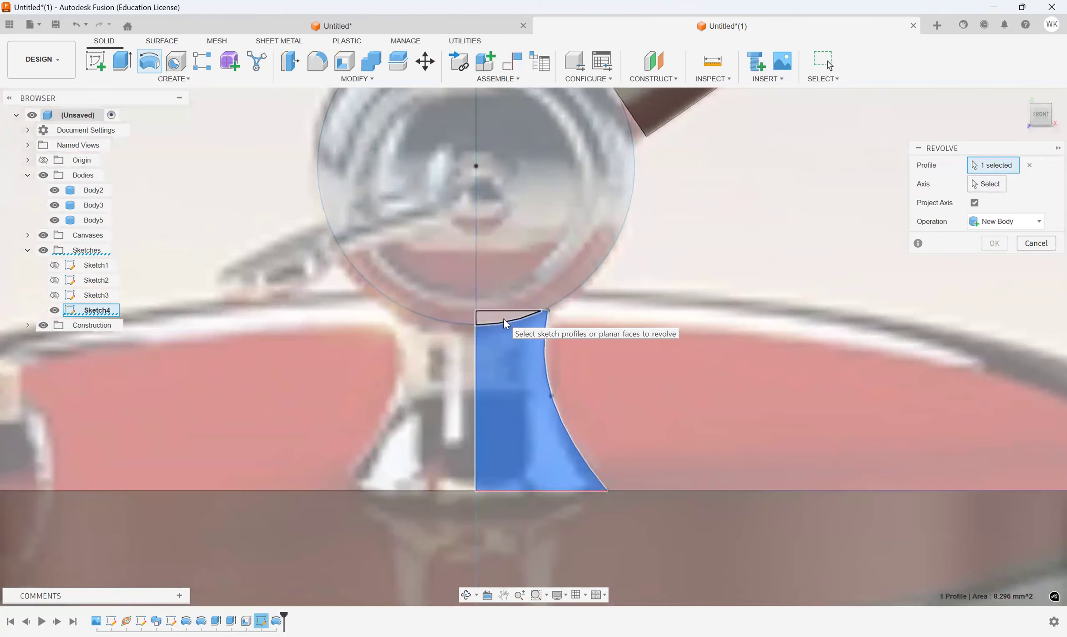
click(978, 188)
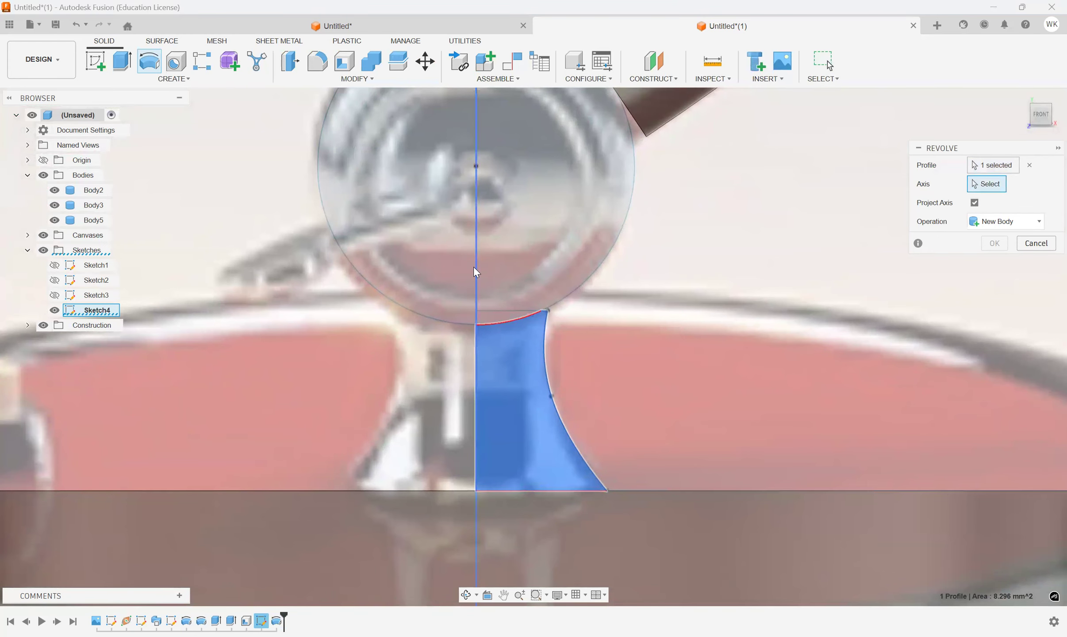
click(476, 272)
scroll(476, 272, down, 3)
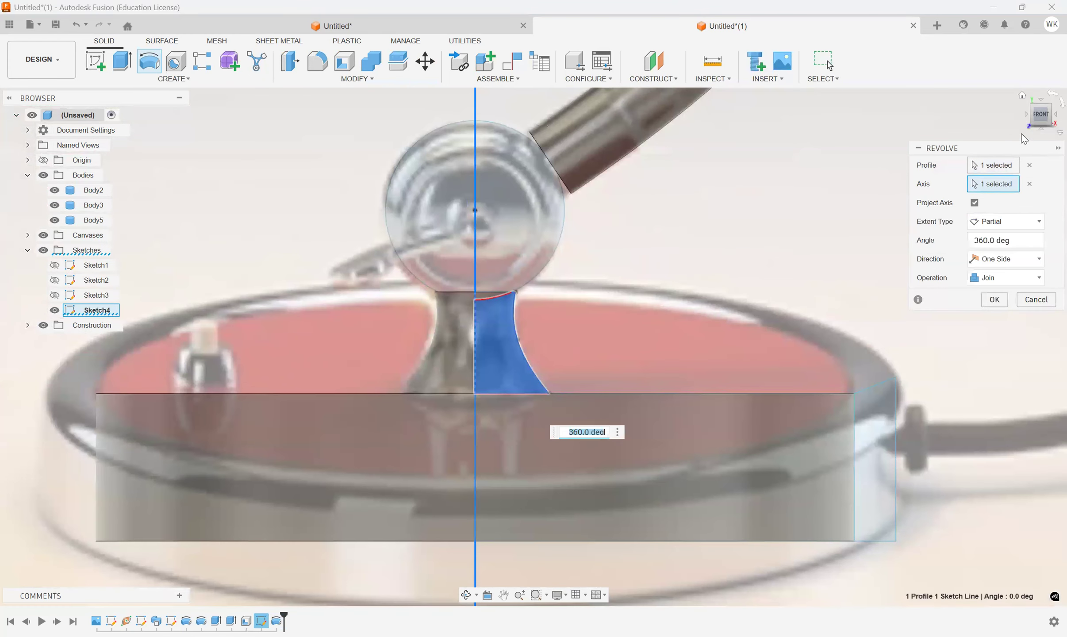
shift+middle_drag(513, 265, 511, 305)
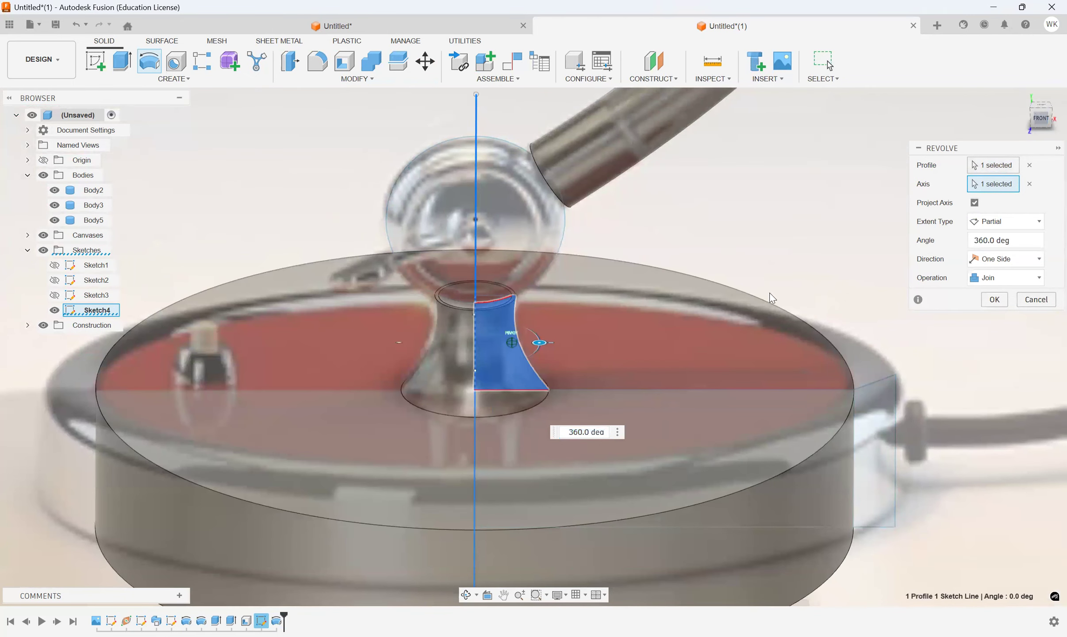
click(1048, 120)
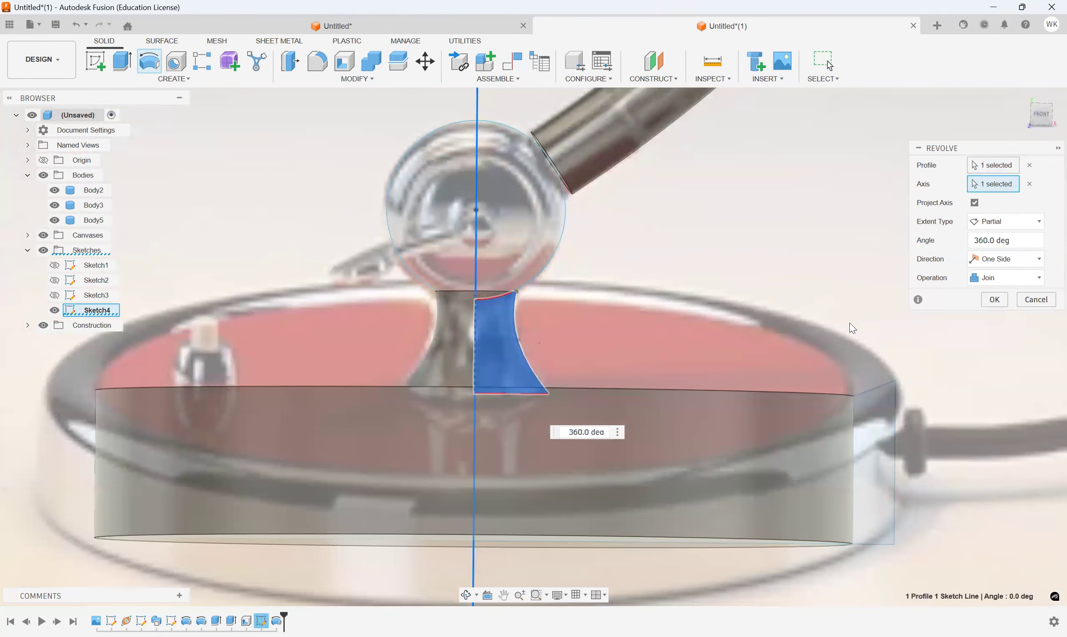
click(984, 279)
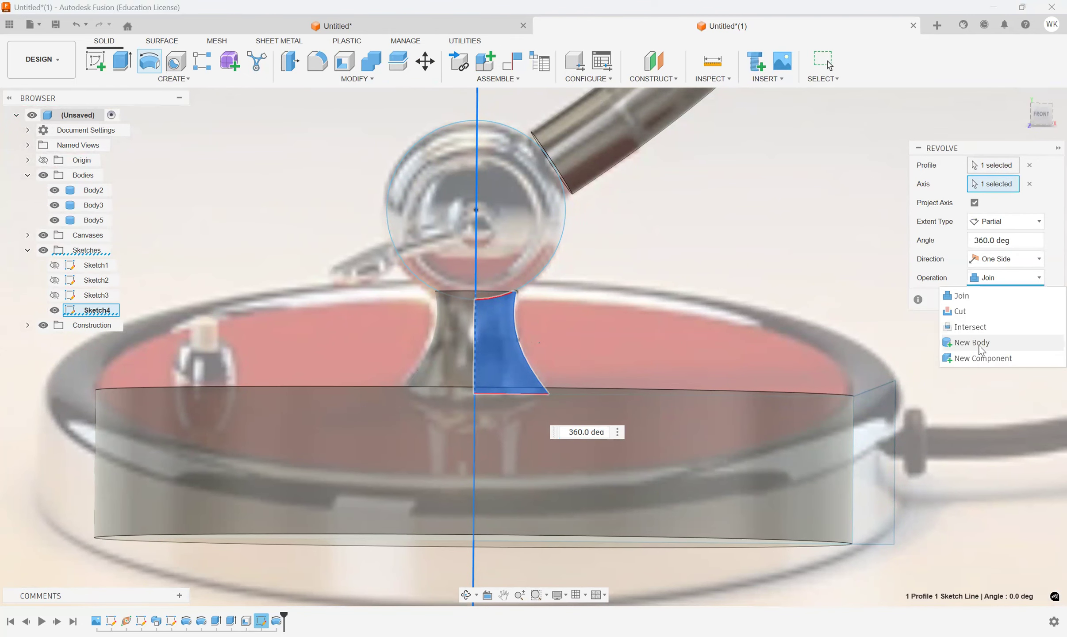
click(971, 342)
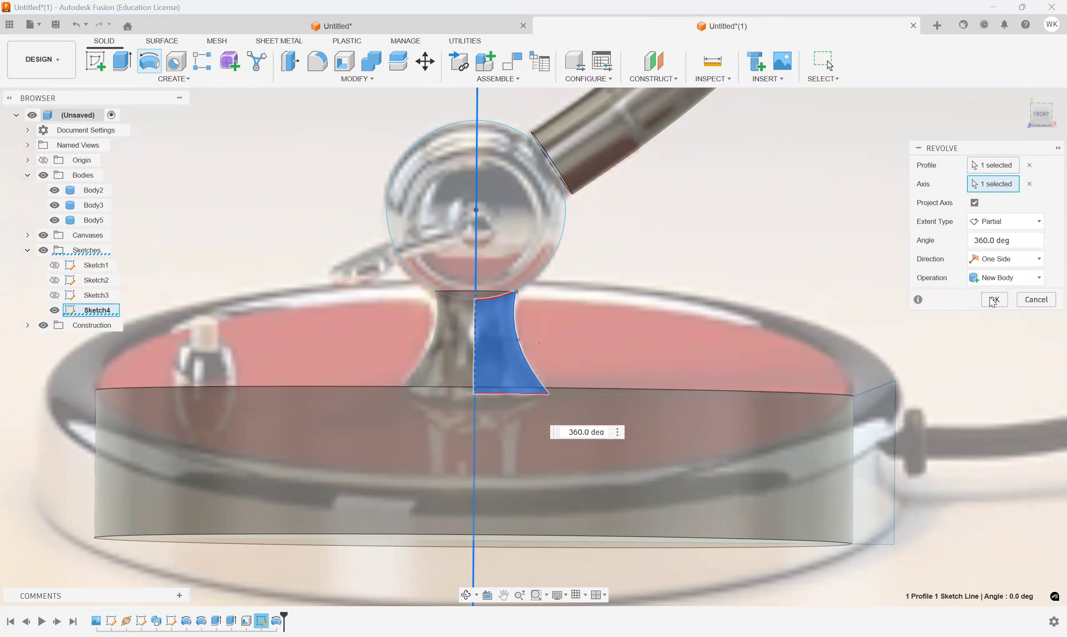
key(Return)
click(105, 225)
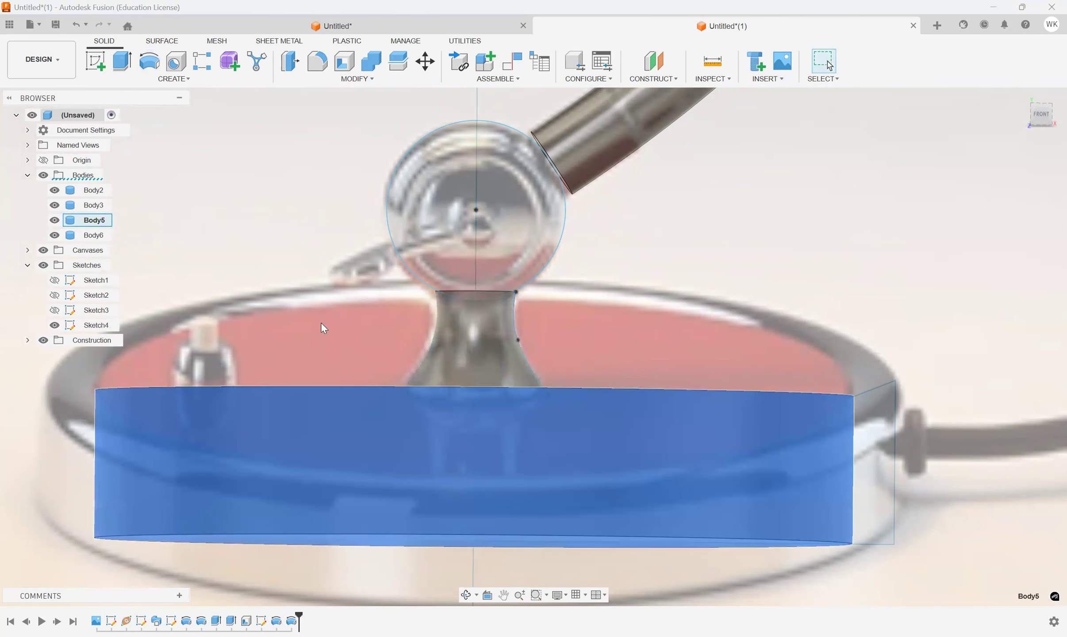
Step: Revolve the narrow profile at the base's outer edge 360 degrees around the vertical centre line as a new body
click(1040, 114)
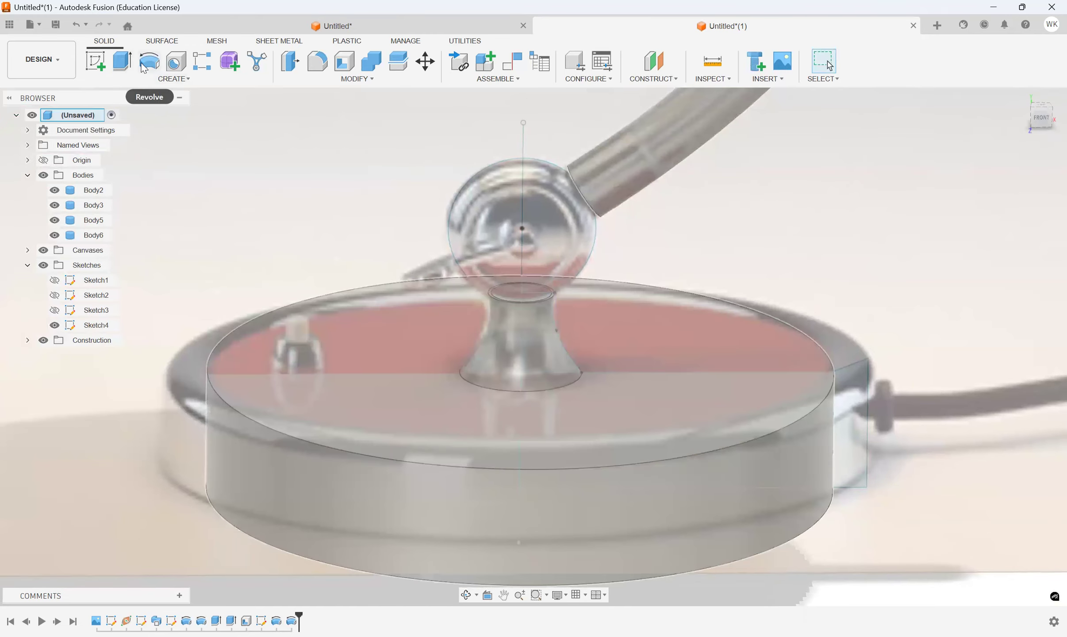
click(865, 392)
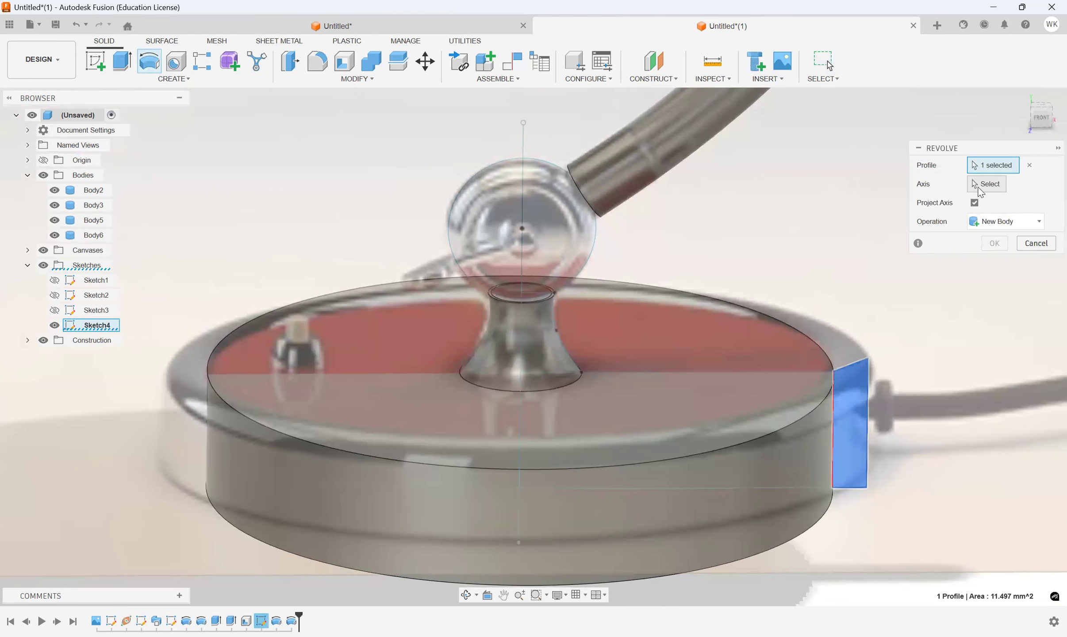
click(546, 339)
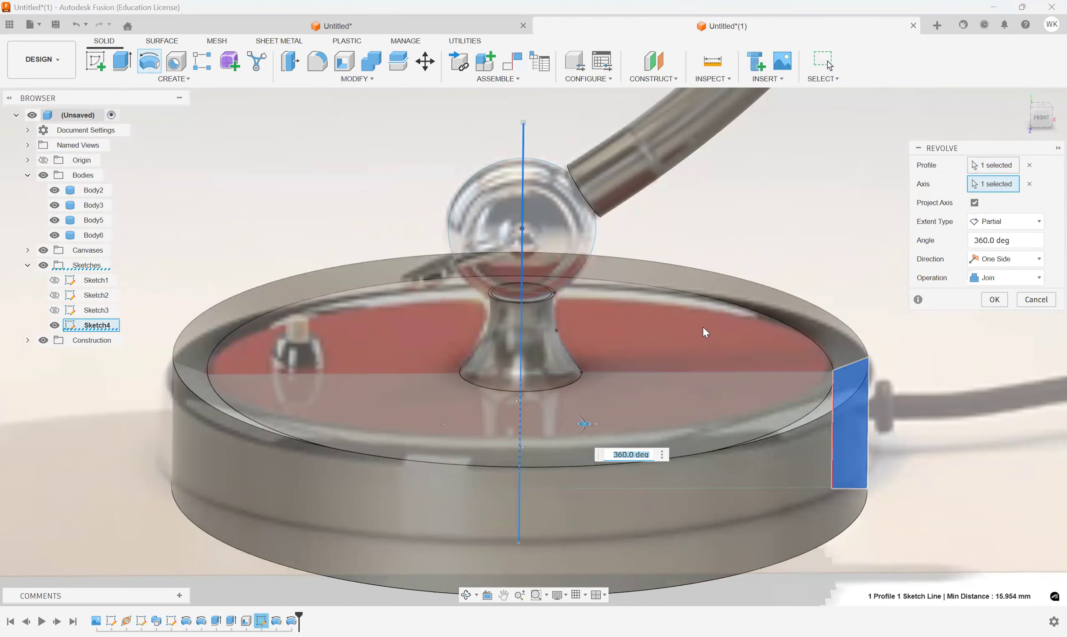
click(1003, 277)
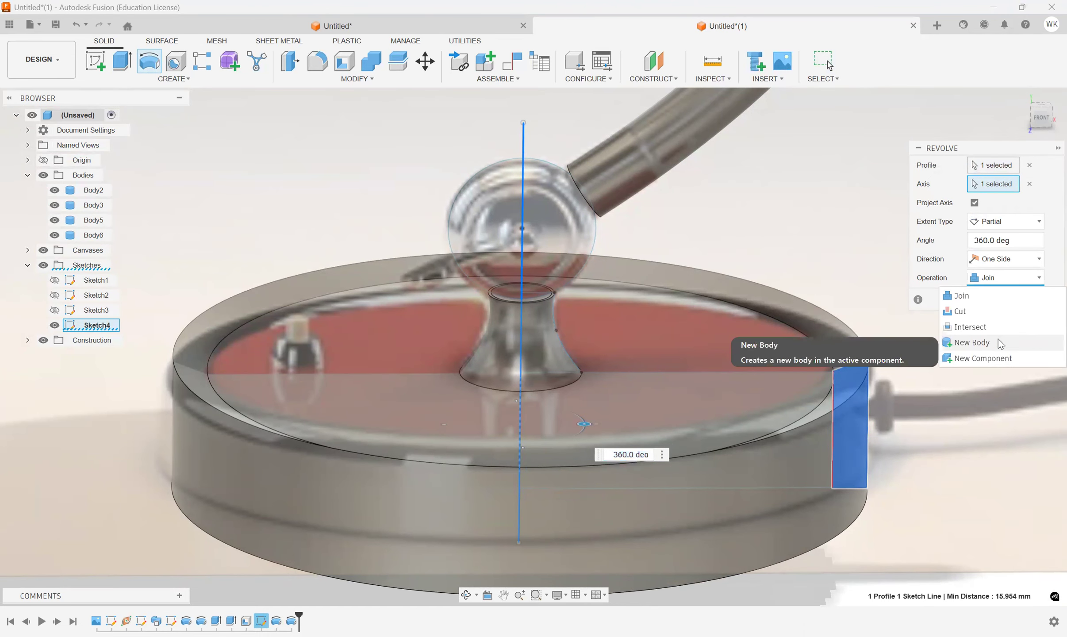
click(1000, 343)
click(994, 300)
click(95, 236)
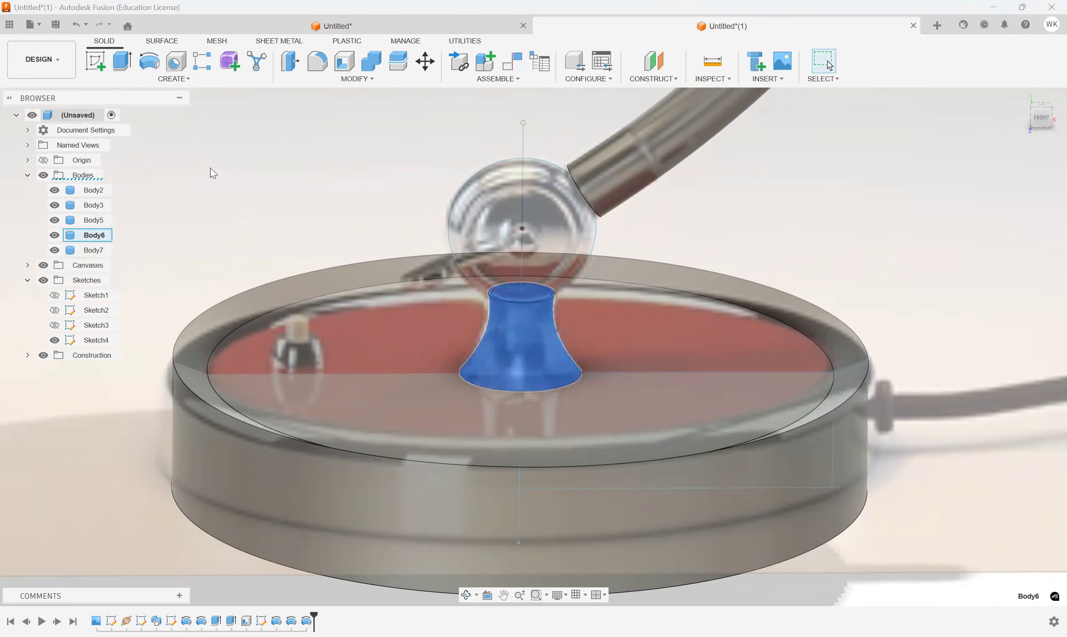
click(483, 220)
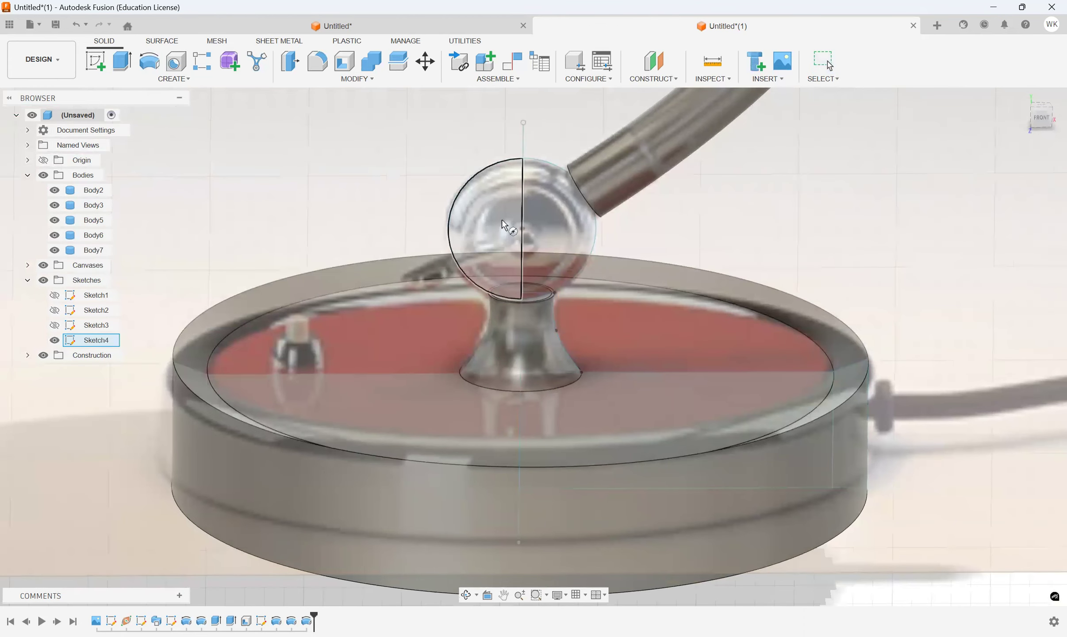
click(518, 226)
scroll(612, 338, down, 5)
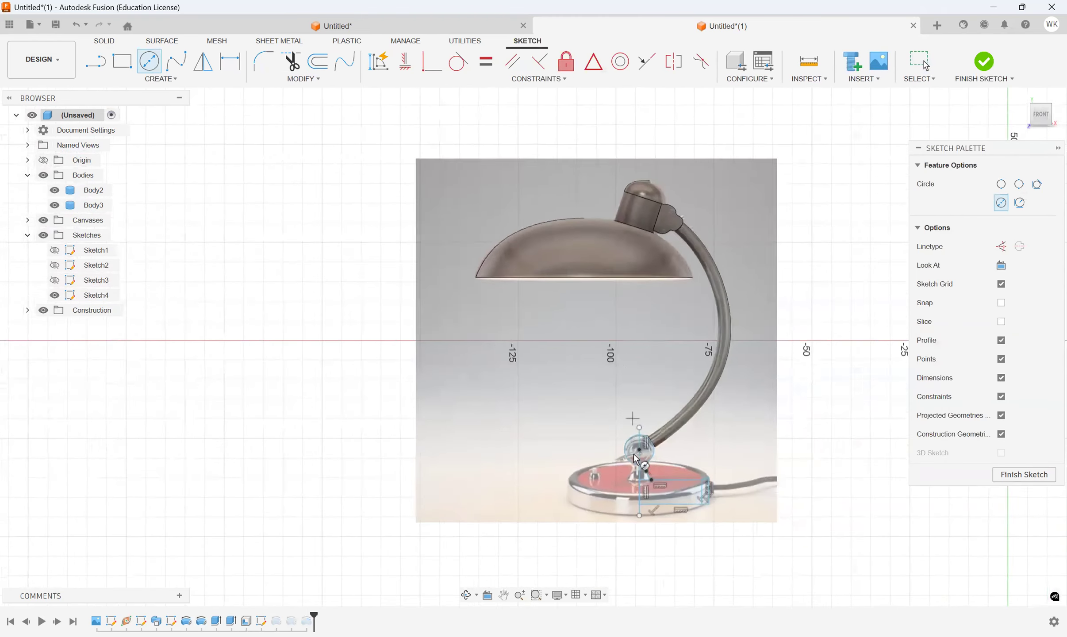
scroll(633, 458, up, 6)
scroll(652, 437, up, 1)
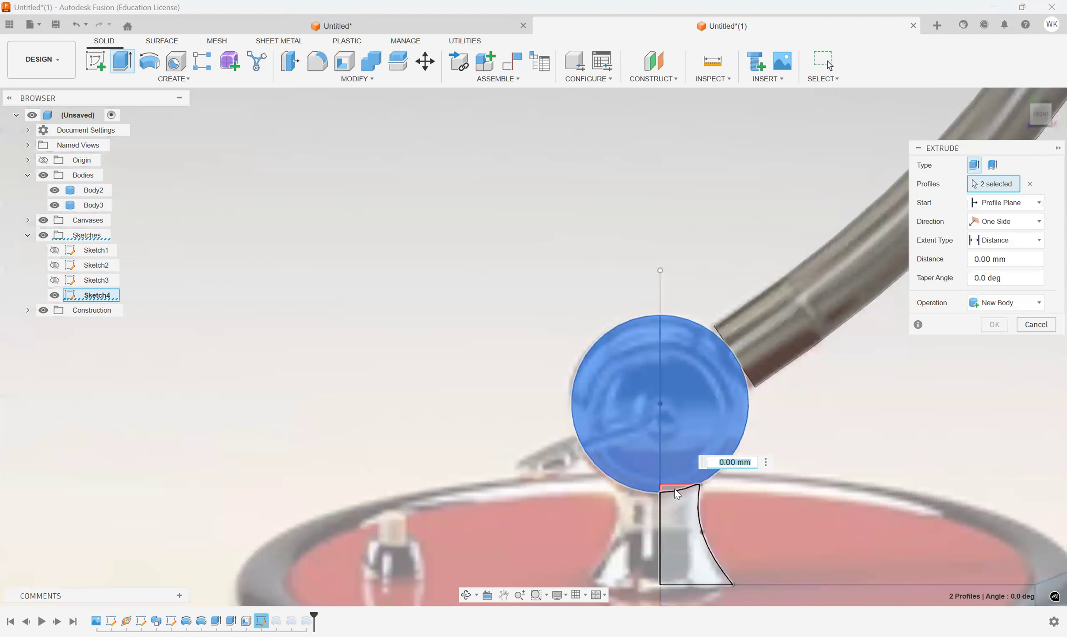
click(660, 501)
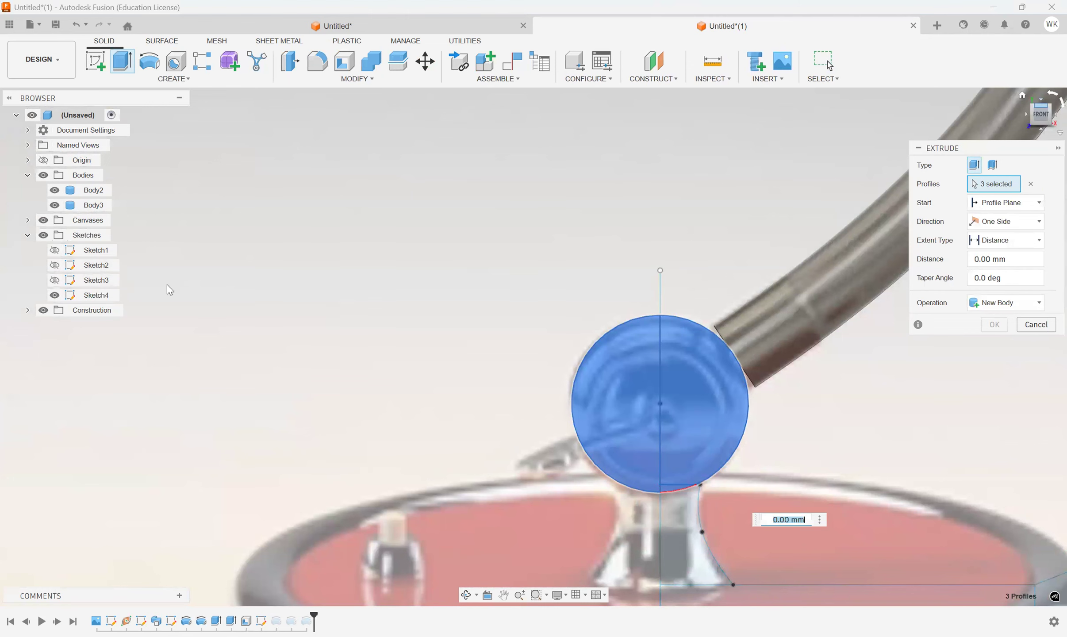
shift+middle_drag(177, 273, 65, 263)
scroll(426, 271, down, 5)
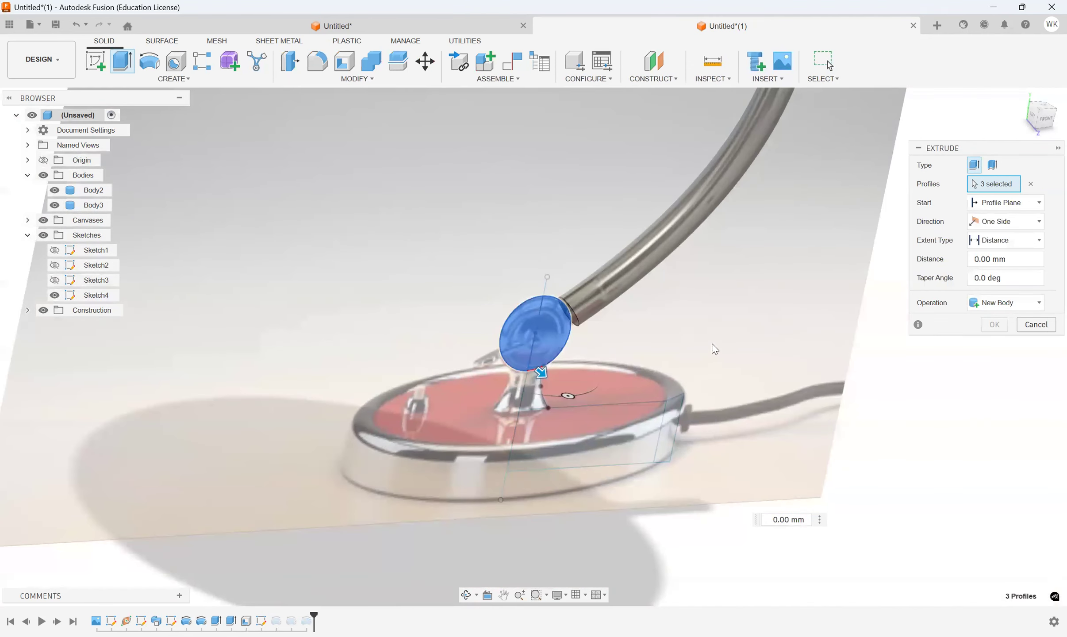
click(1026, 326)
click(983, 64)
Step: Extrude the ball-joint circle's three profiles symmetrically, with a distance of 2 mm to each side
scroll(624, 335, up, 3)
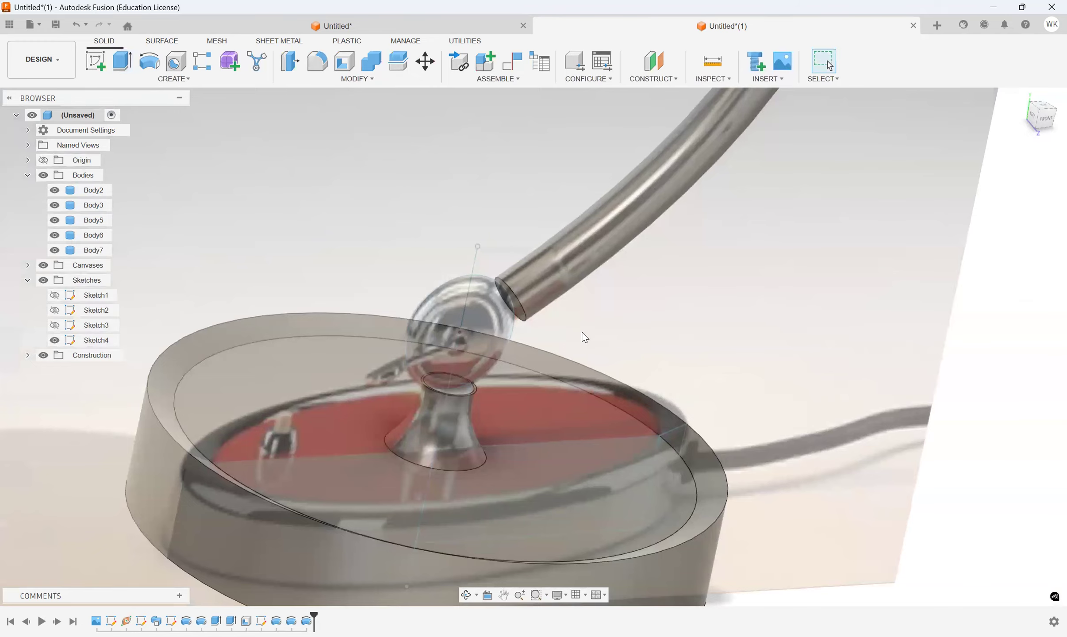
scroll(458, 378, up, 2)
key(e)
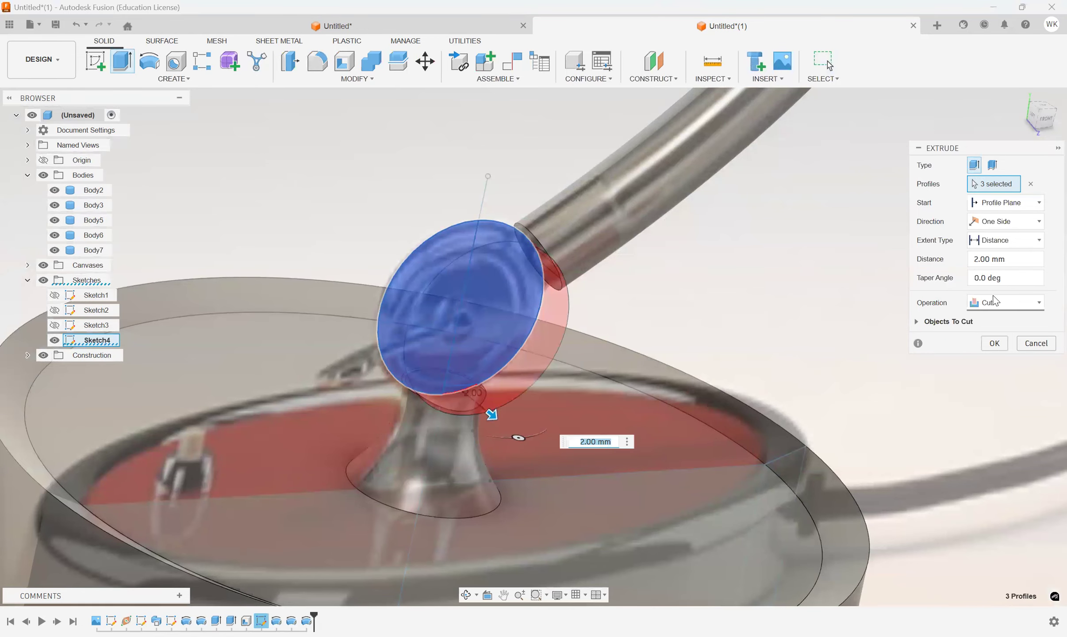
click(995, 301)
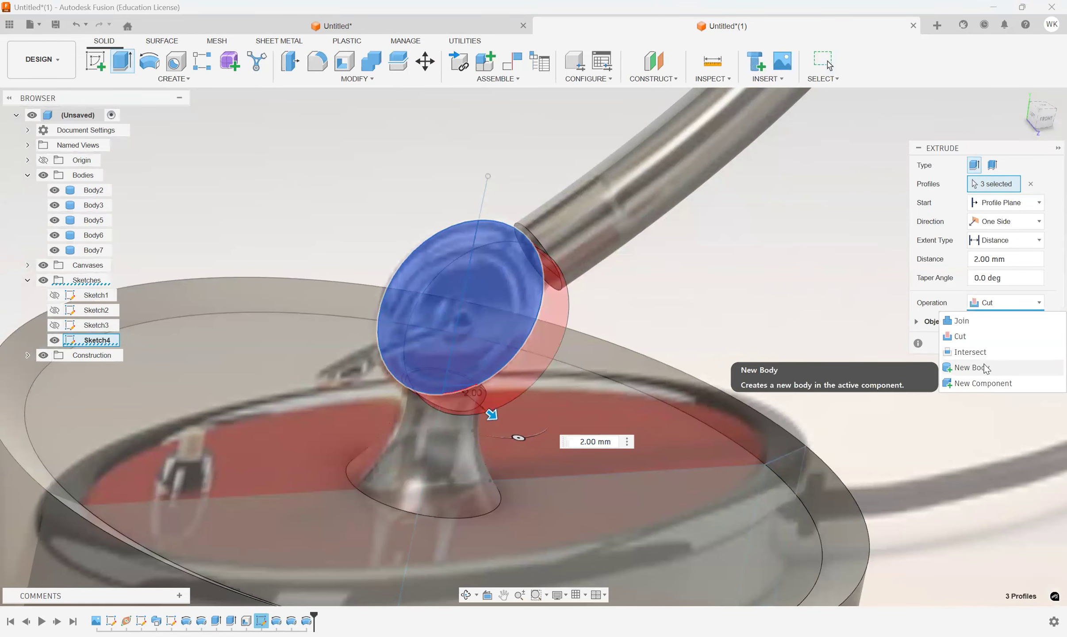
click(971, 368)
click(1004, 221)
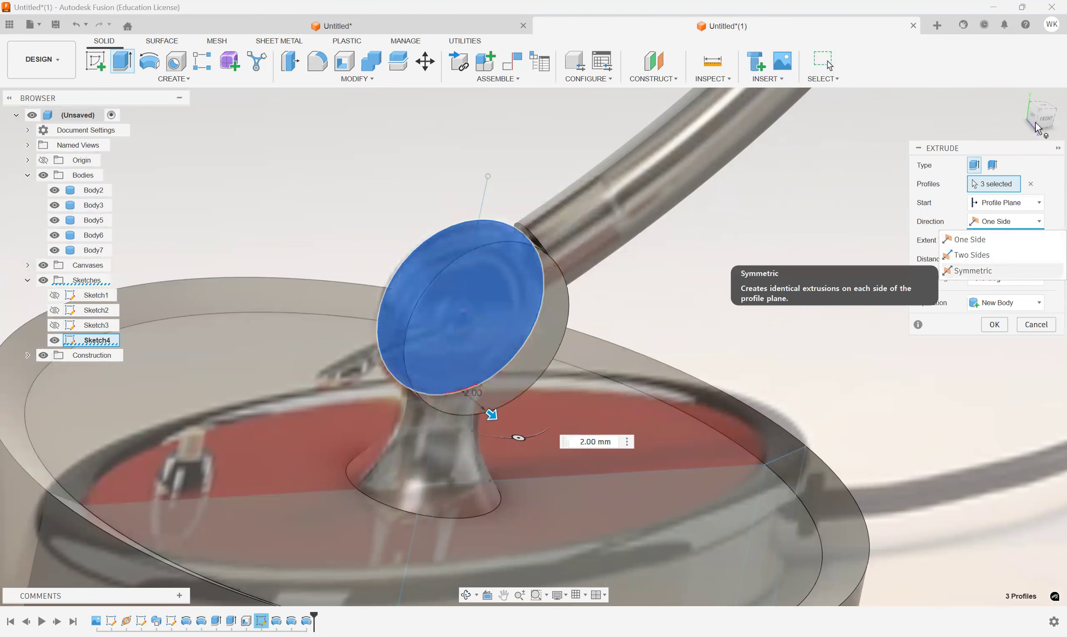
click(972, 270)
mouse_move(1037, 128)
mouse_down()
mouse_move(1052, 139)
mouse_move(1033, 104)
mouse_move(1047, 129)
mouse_up()
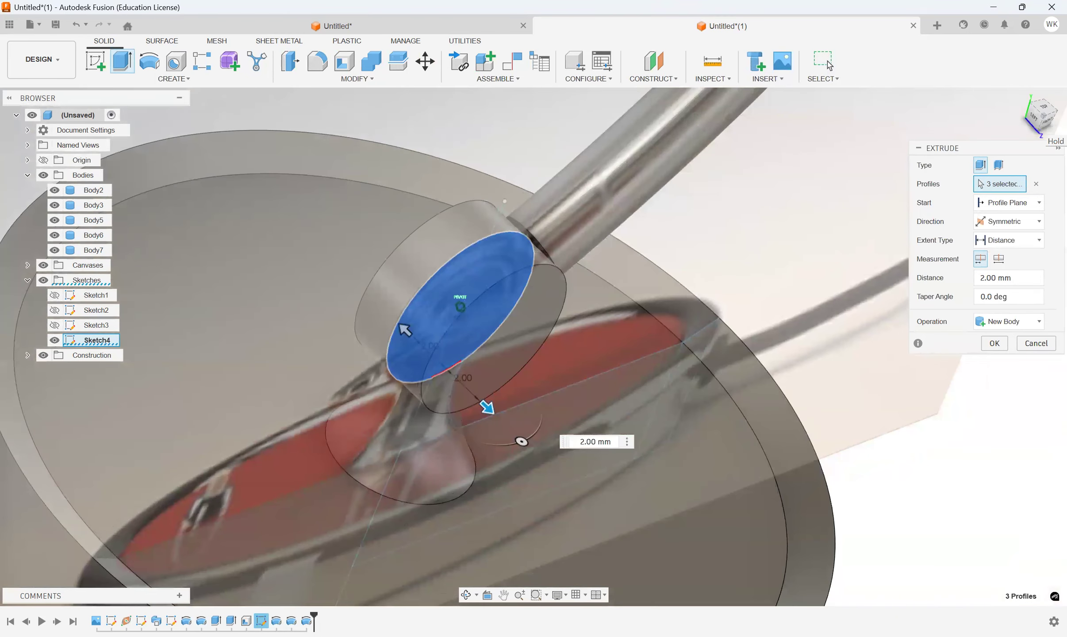
Step: Hide Body2 and Body3 and complete the ball joint's extrusion with the Join operation
click(56, 205)
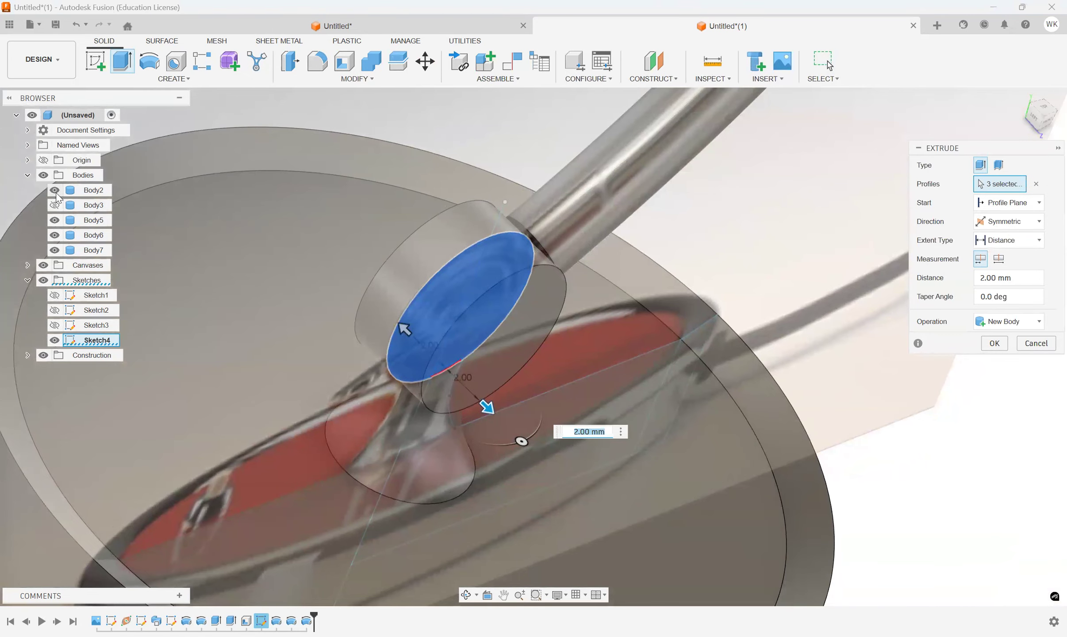
click(55, 190)
click(1003, 322)
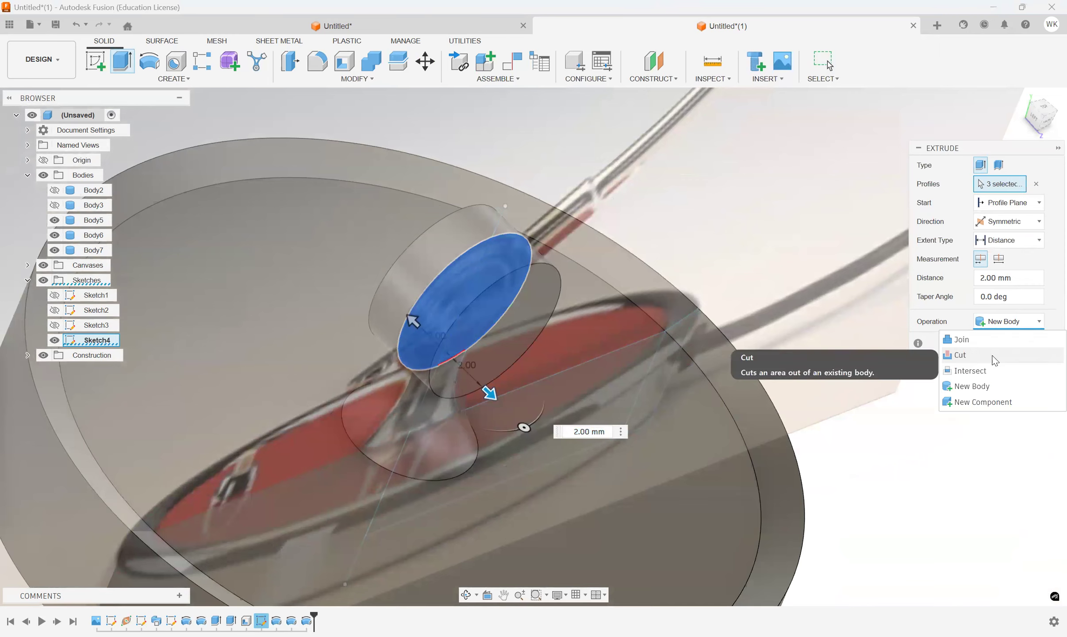
click(991, 342)
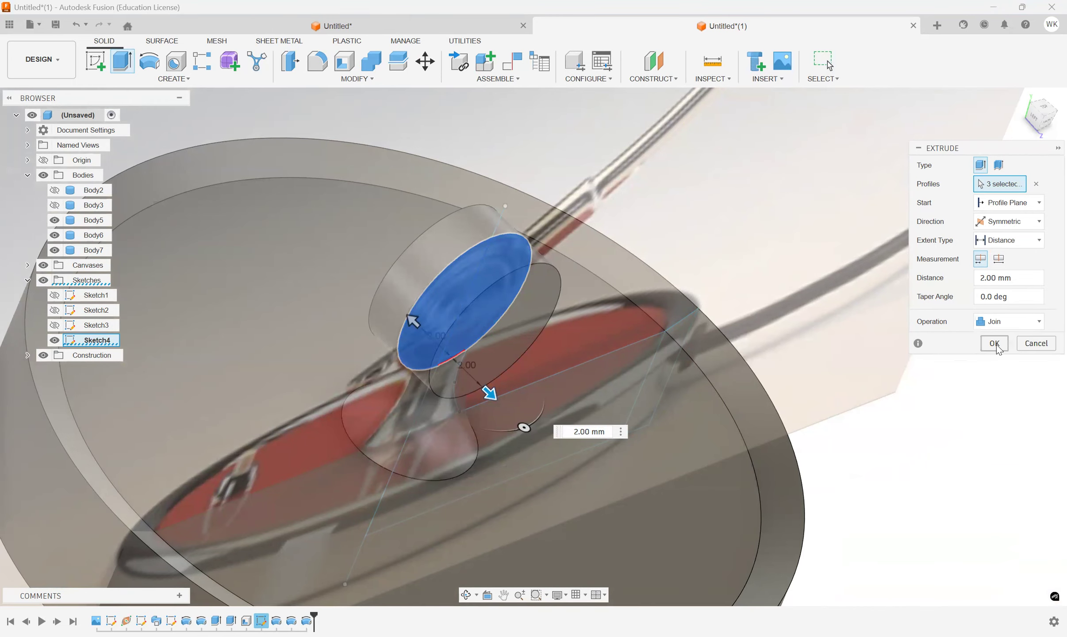
click(990, 407)
Step: Fillet the two circular edges of the extruded ball joint with a 0.75 mm radius
click(499, 365)
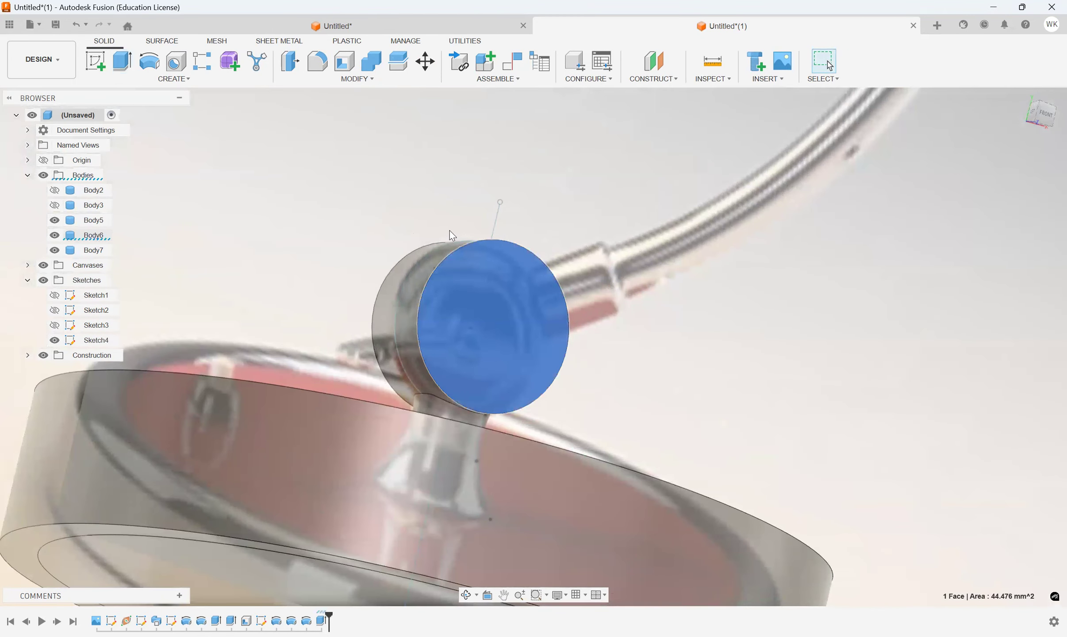
key(f)
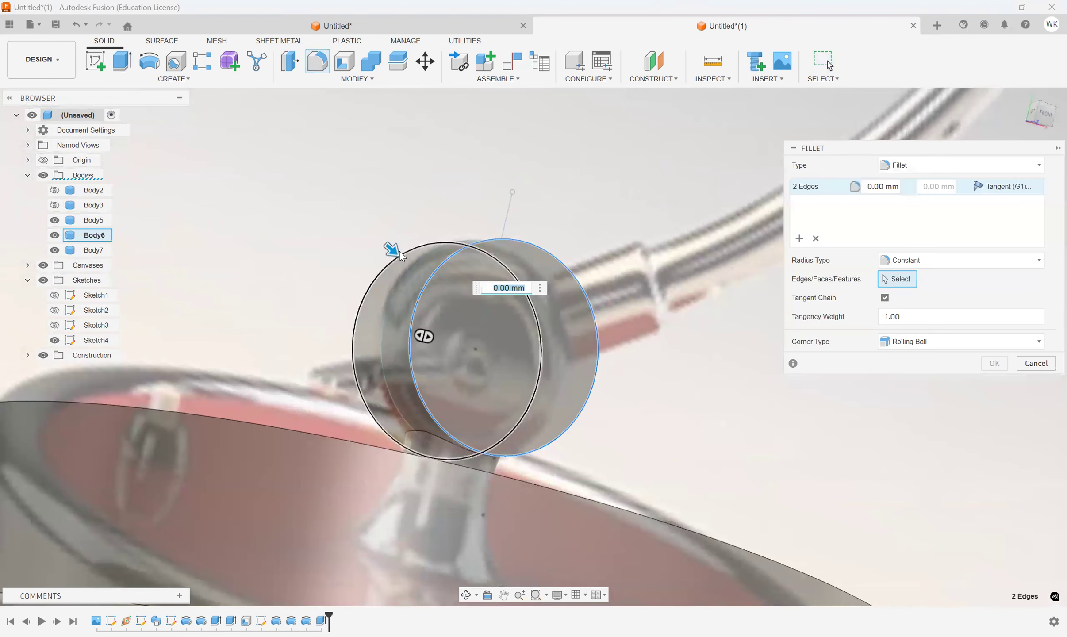
drag(391, 249, 400, 256)
click(993, 363)
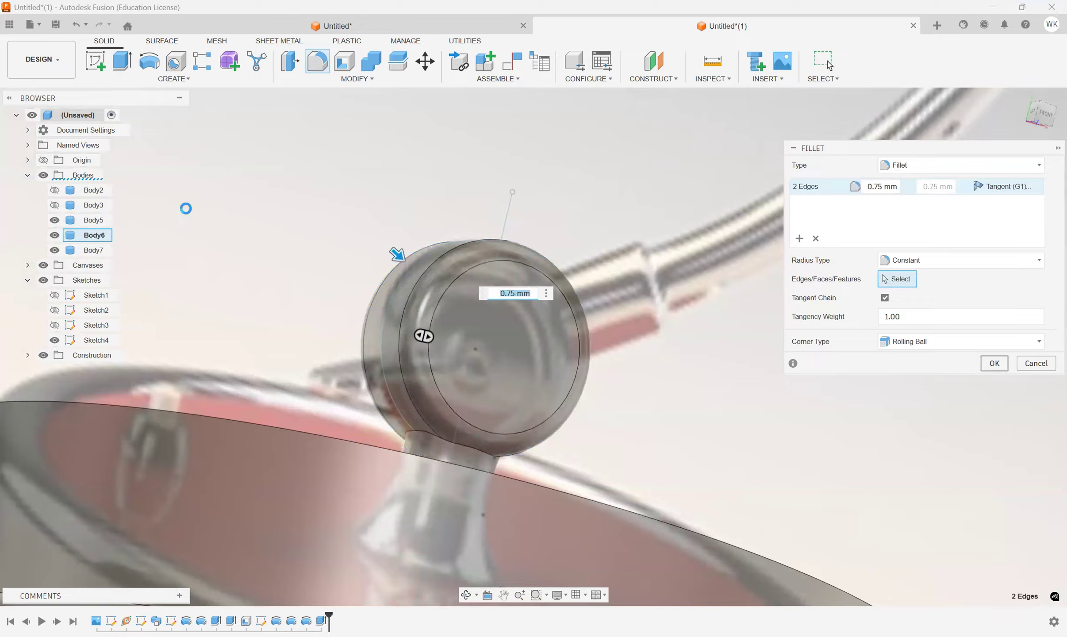
Step: Show Body2 and Body3 again and hide the reference canvas
click(54, 190)
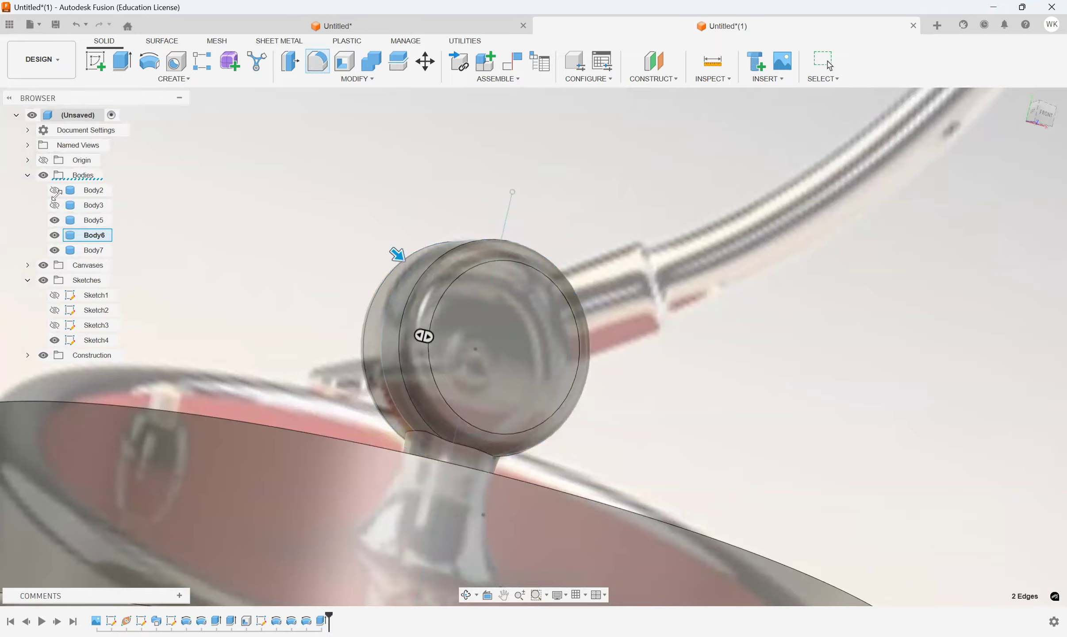
click(54, 205)
scroll(282, 213, down, 6)
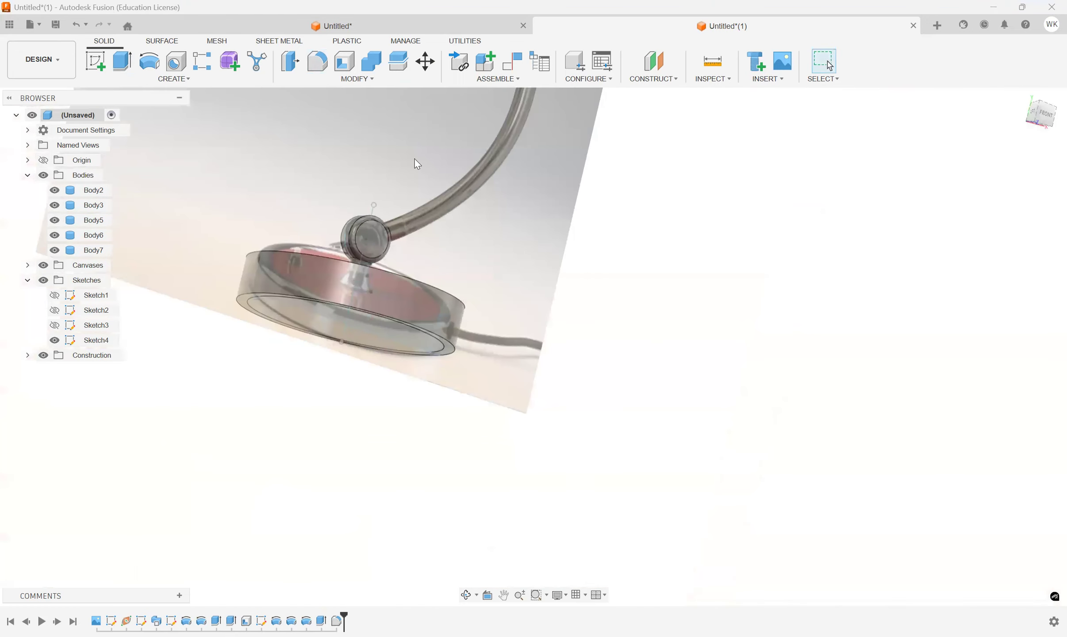
scroll(415, 163, down, 3)
drag(1045, 110, 1045, 122)
scroll(427, 384, up, 4)
scroll(429, 384, up, 3)
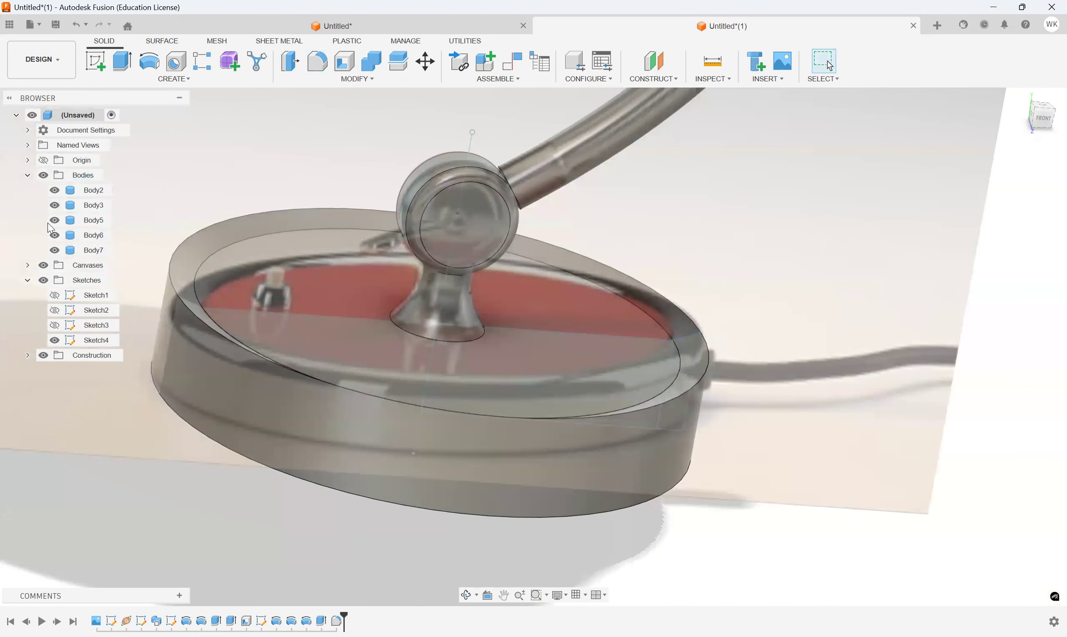
click(44, 265)
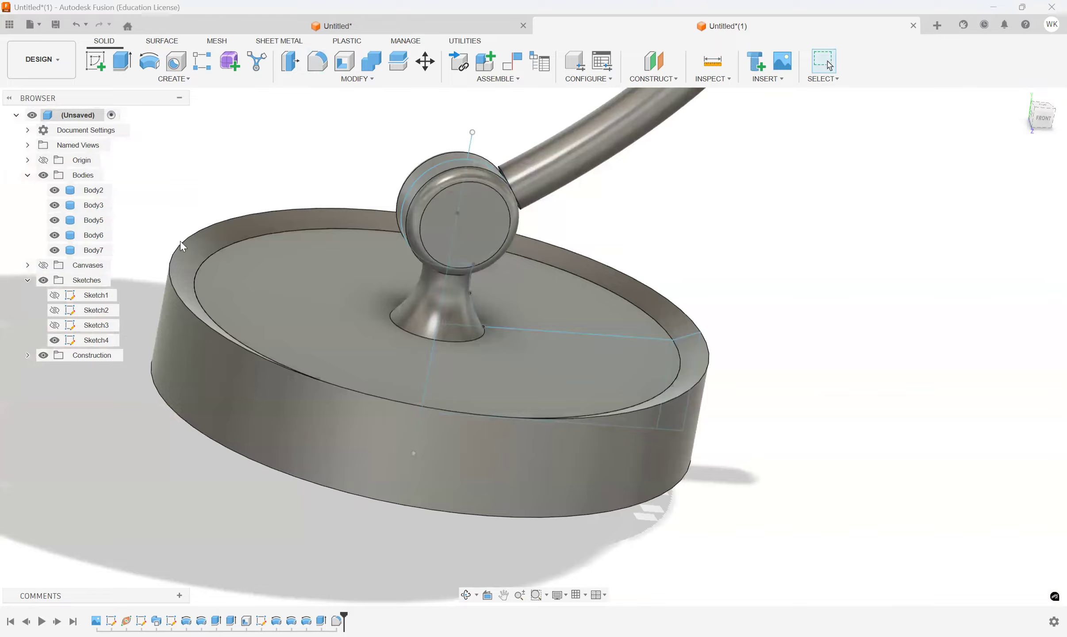
Step: Fillet the base's outer top edge and its outer bottom edge, each with a 0.5 mm radius
click(181, 241)
key(f)
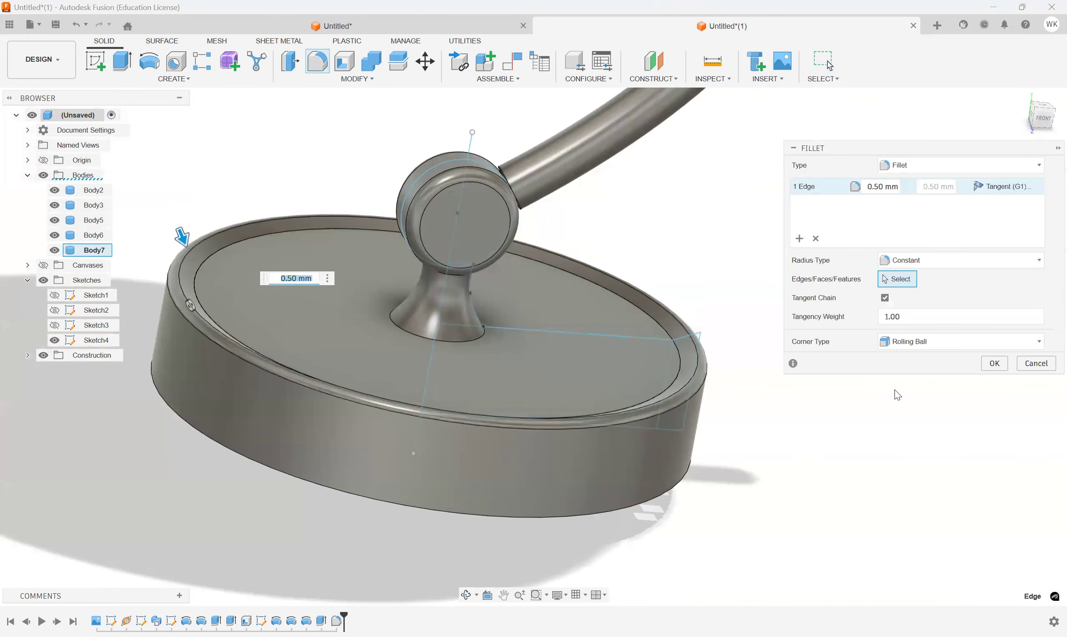
click(994, 363)
click(663, 501)
key(f)
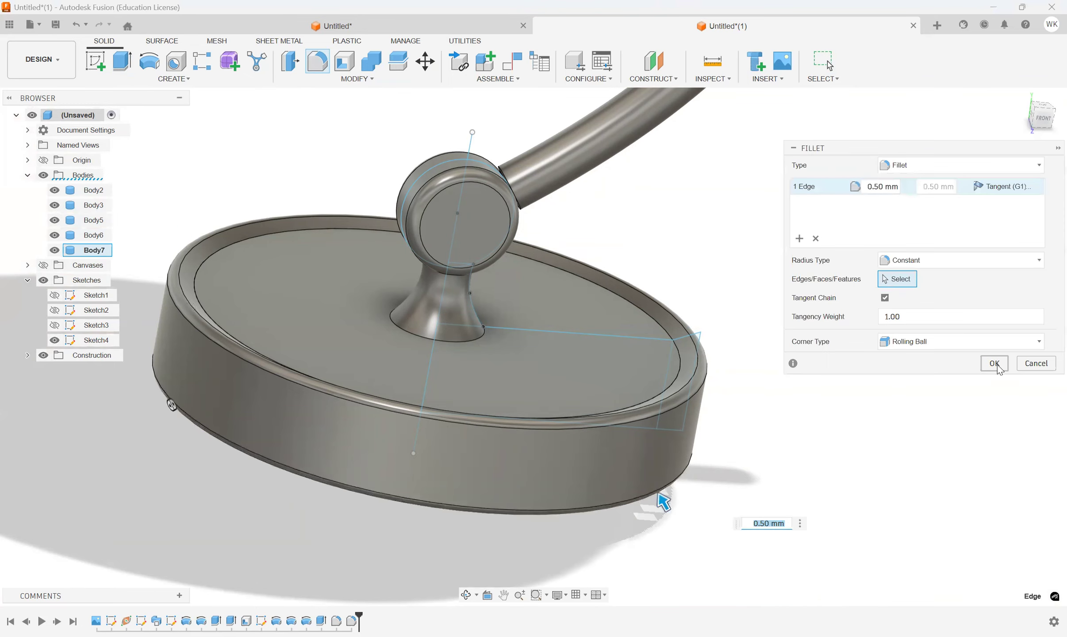
key(Return)
Step: Examine the lamp from the front and from angled views to check the filleted base, ball joint, arm and shade
click(1043, 119)
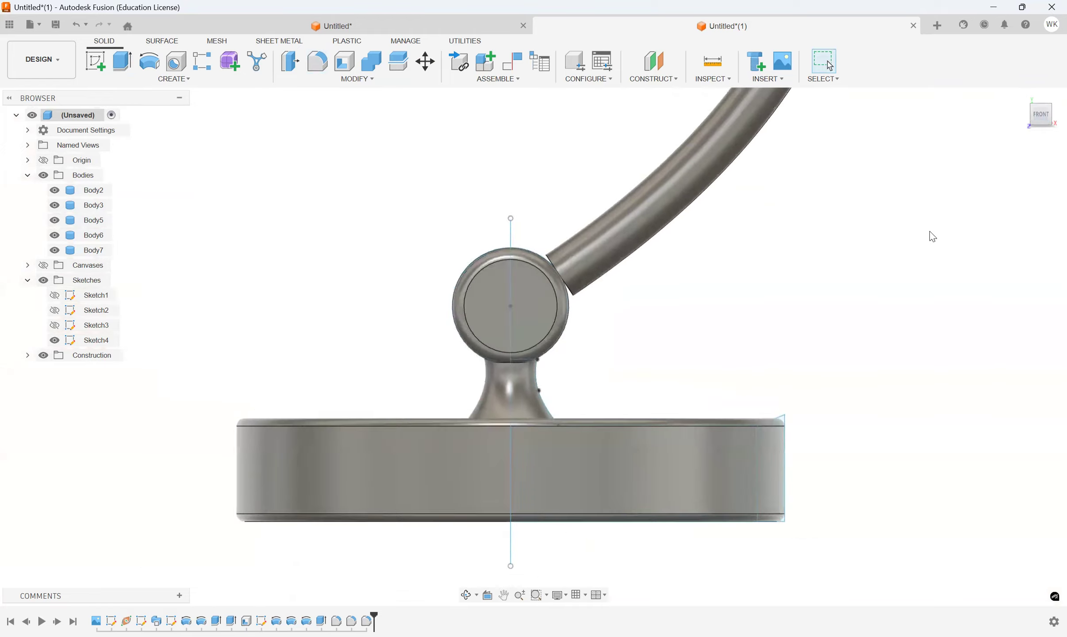
drag(1044, 118, 852, 278)
middle_drag(851, 278, 809, 358)
scroll(807, 358, up, 5)
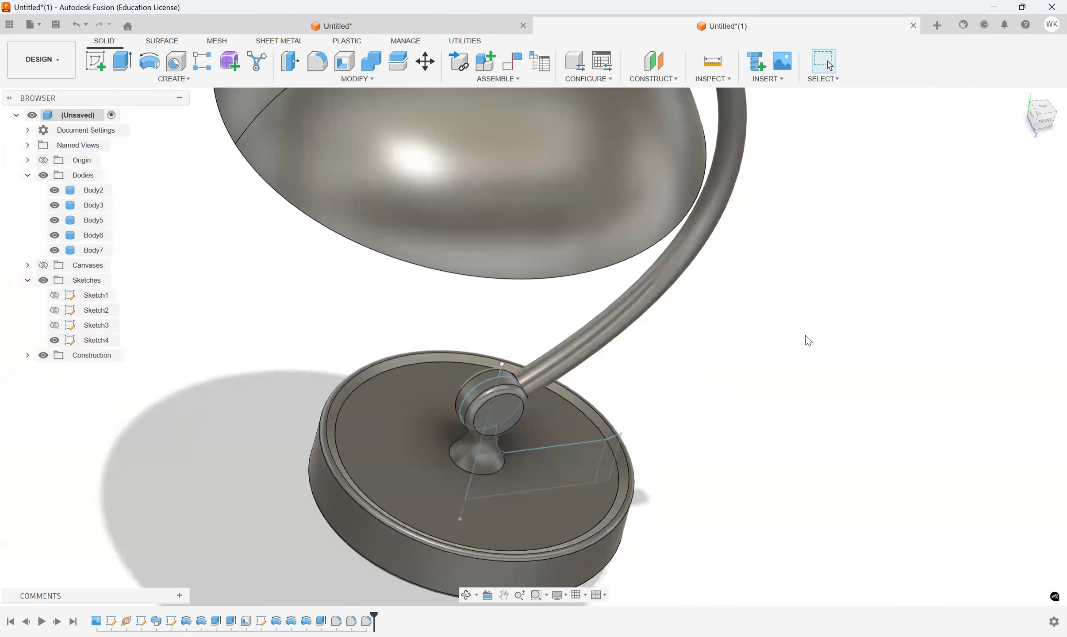
scroll(803, 351, down, 5)
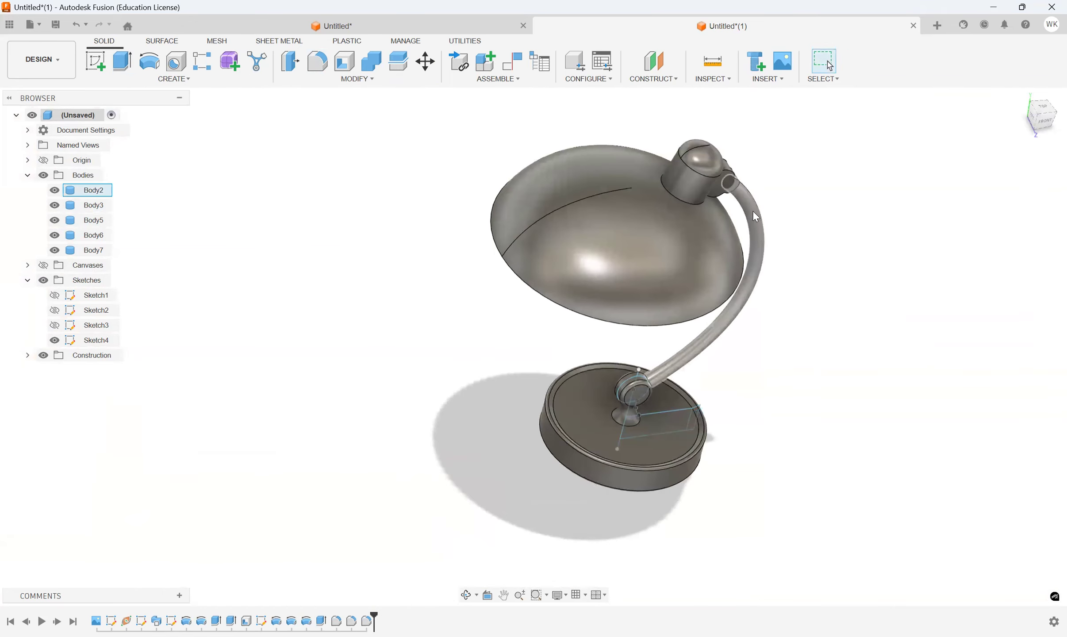
scroll(749, 218, up, 4)
scroll(751, 219, down, 3)
drag(1044, 129, 1039, 117)
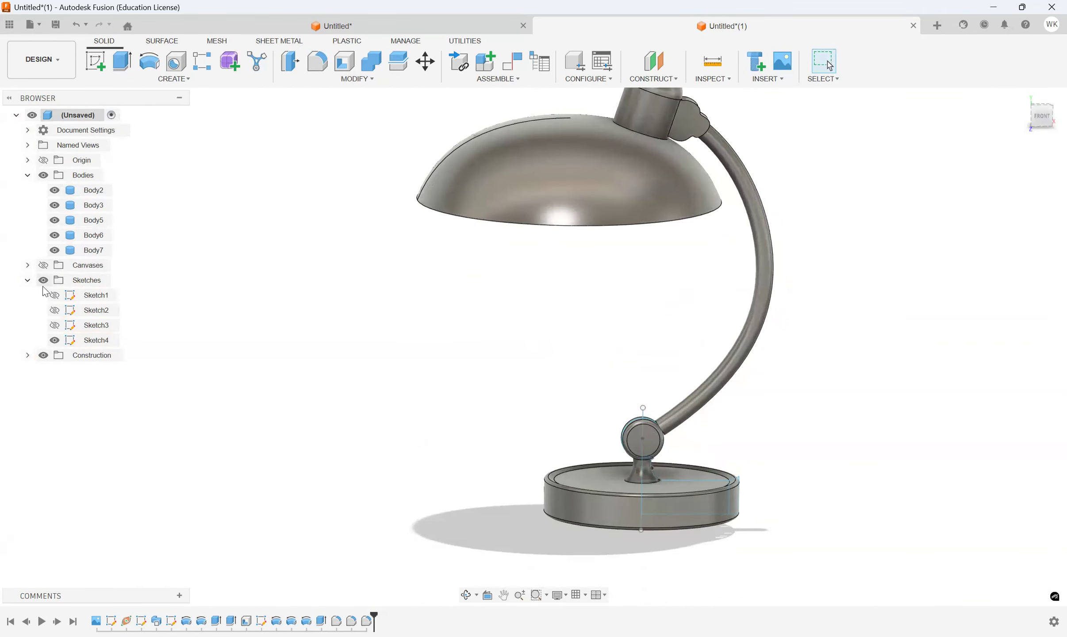
Step: Show the reference canvas and hide all bodies
click(43, 264)
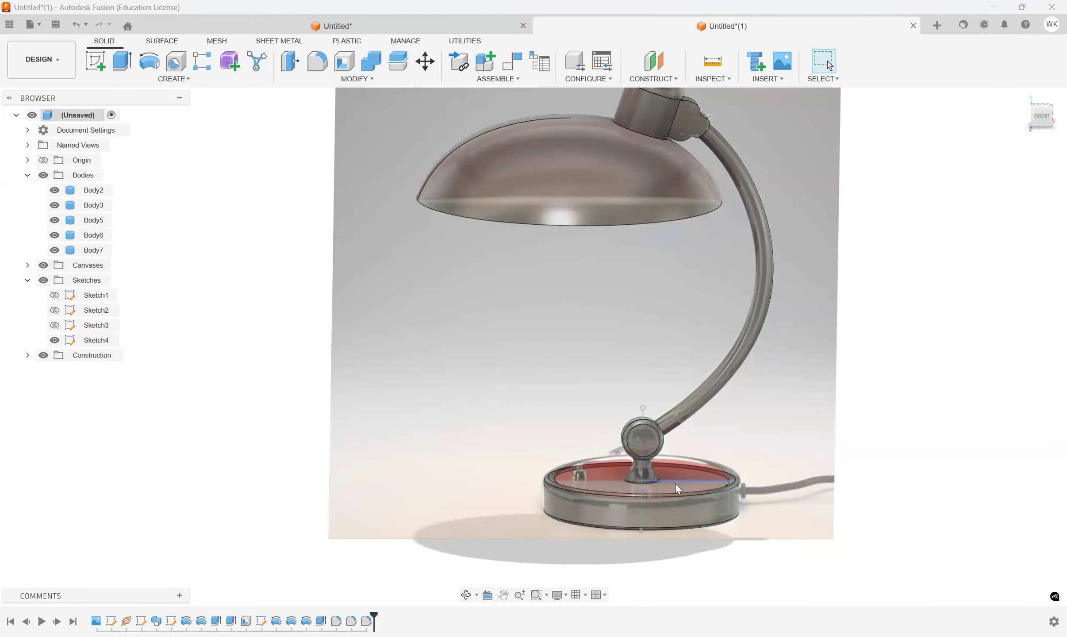
scroll(764, 515, up, 3)
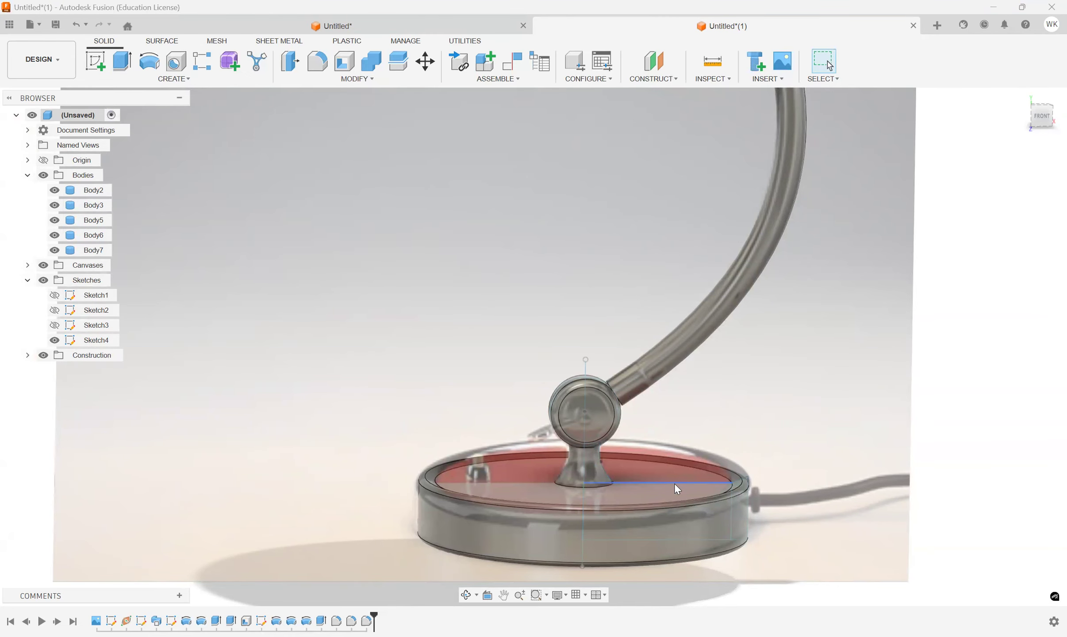
click(43, 175)
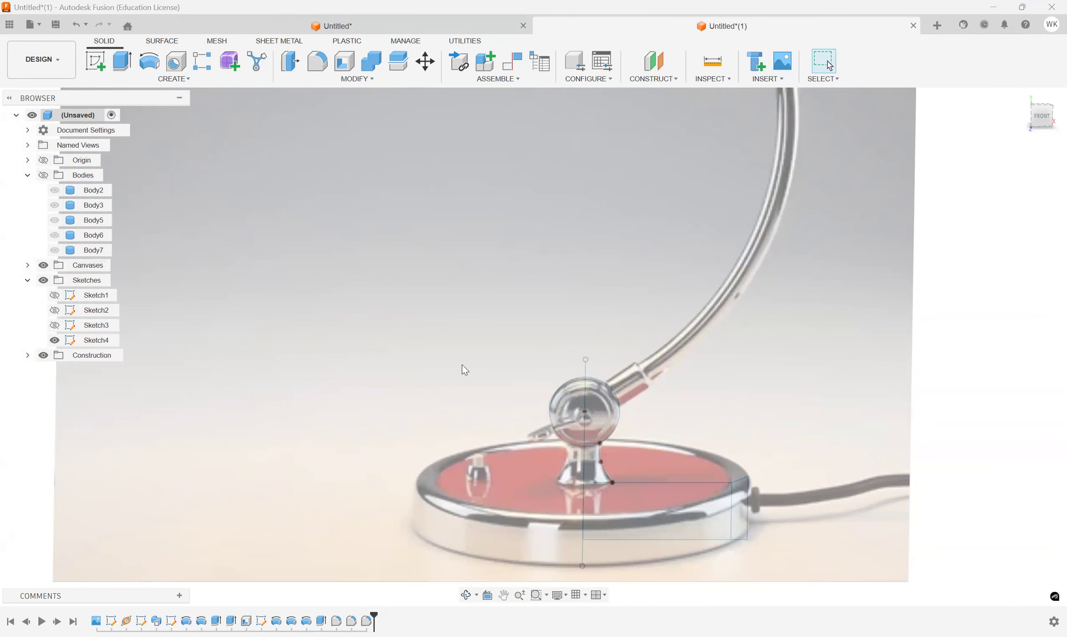
Step: Examine the arm, its lower sleeve, the ball joint and the shade's upper joint on the reference canvas
scroll(553, 336, down, 5)
scroll(562, 292, up, 2)
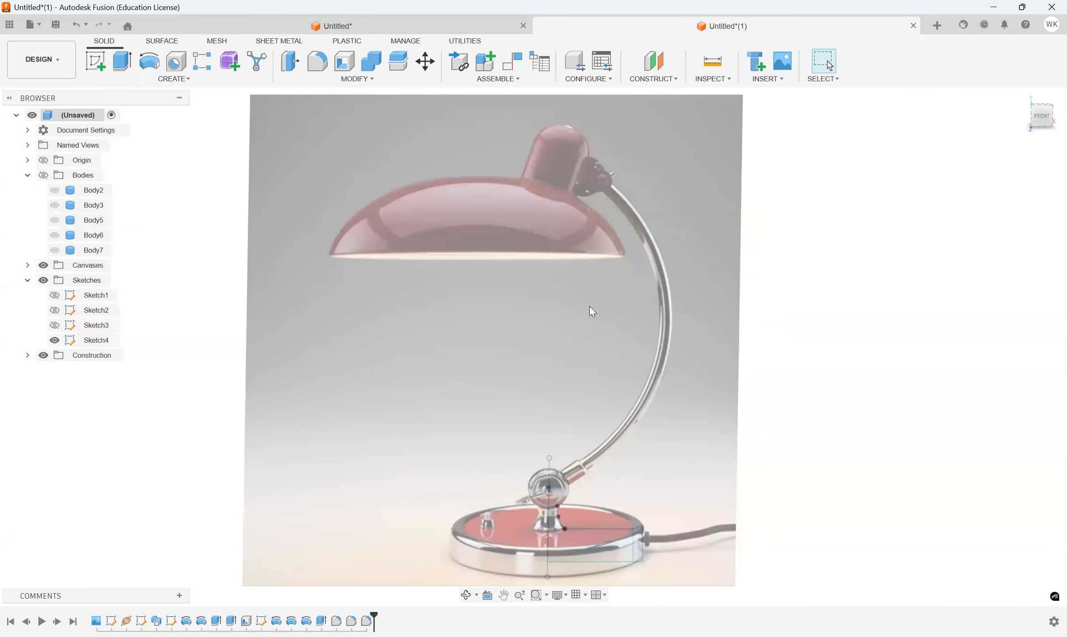
scroll(577, 499, up, 3)
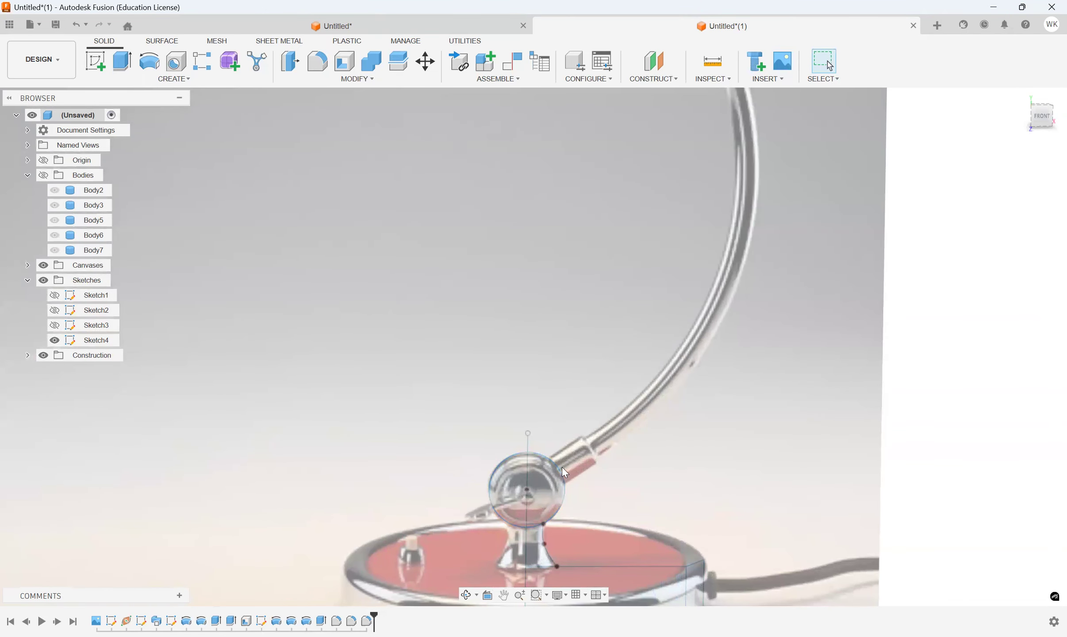
scroll(644, 343, down, 2)
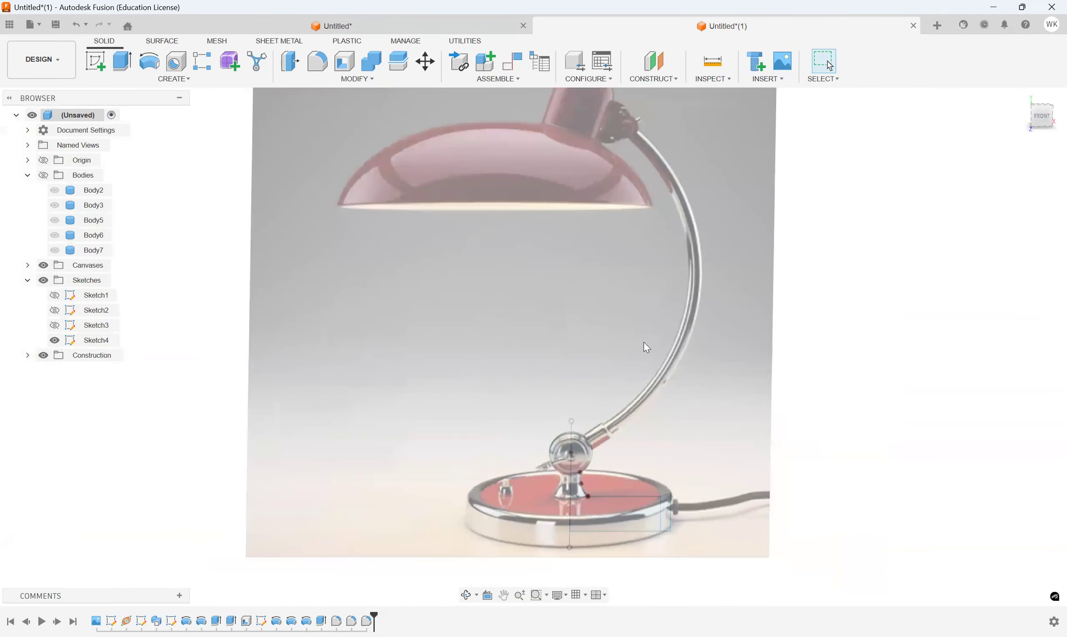
click(572, 468)
scroll(575, 462, up, 1)
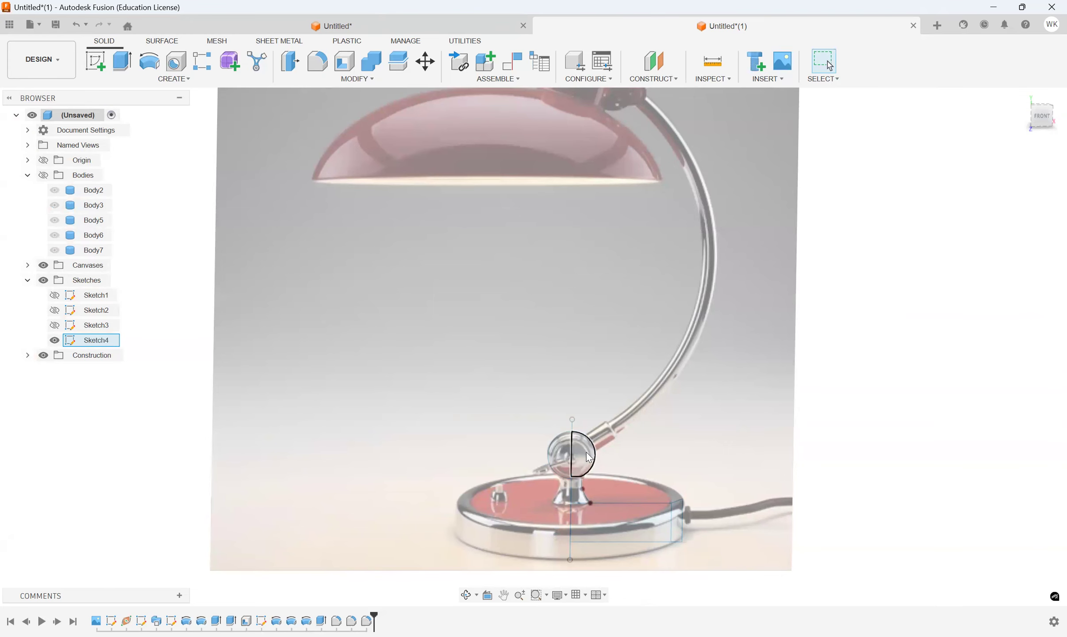
scroll(590, 453, up, 3)
key(Escape)
scroll(574, 452, down, 4)
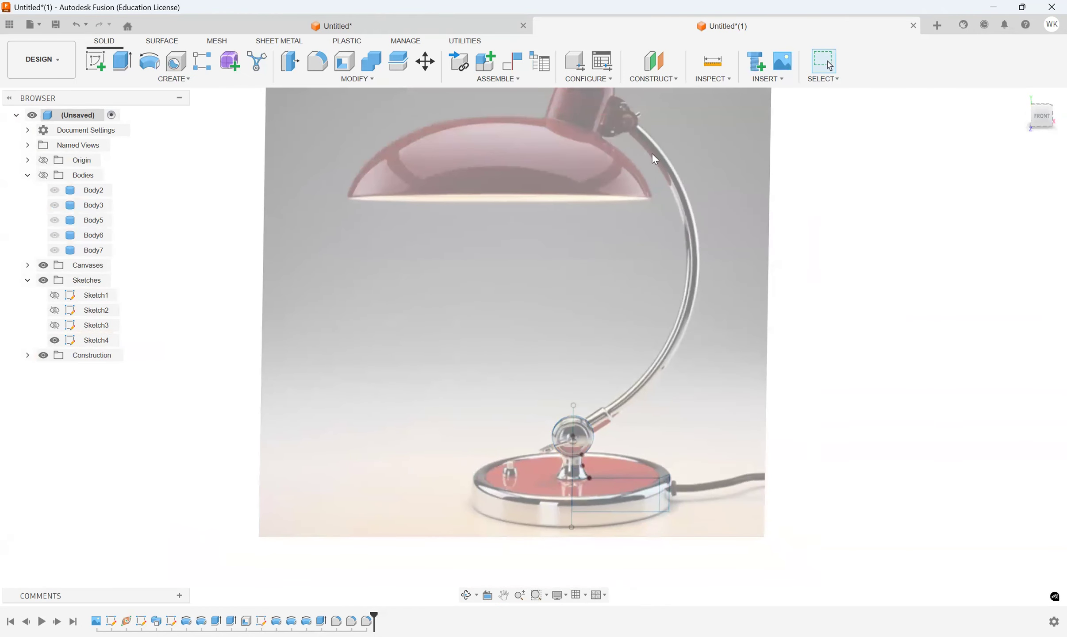
scroll(600, 421, up, 4)
scroll(656, 329, down, 5)
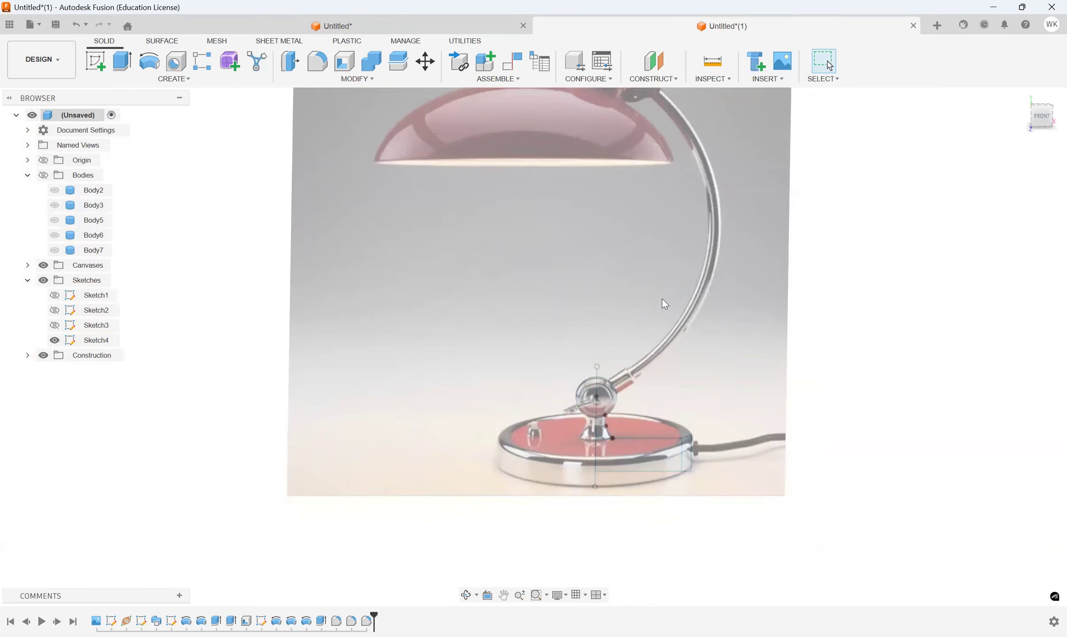
scroll(662, 278, down, 3)
scroll(643, 234, up, 5)
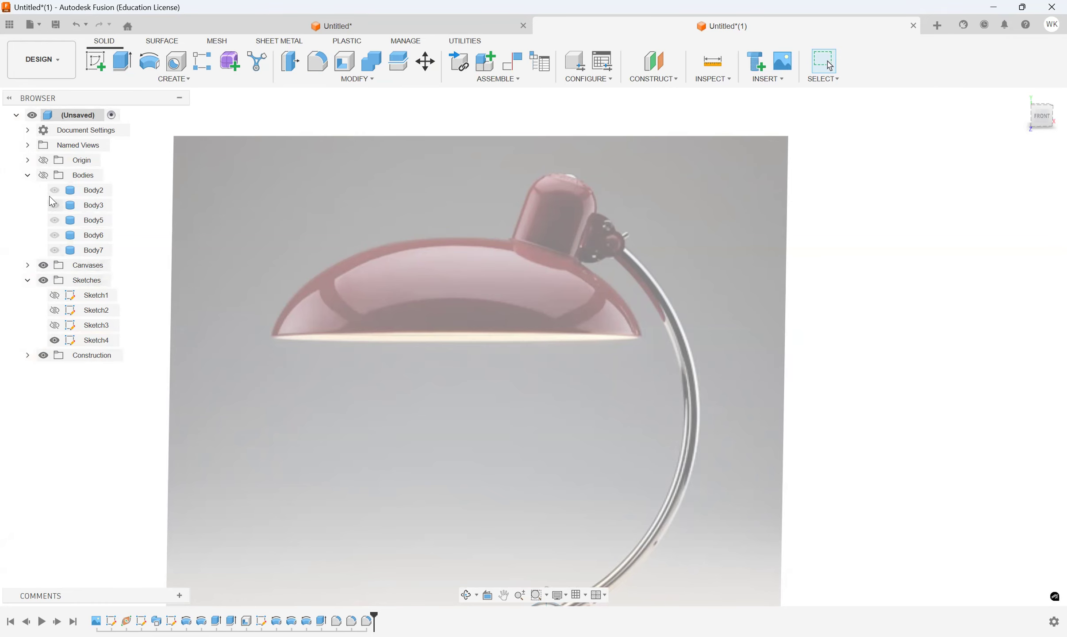
Step: Show all bodies again and highlight Body2, Body3, Body5, Body6 and Body7 one by one to identify the parts
click(44, 176)
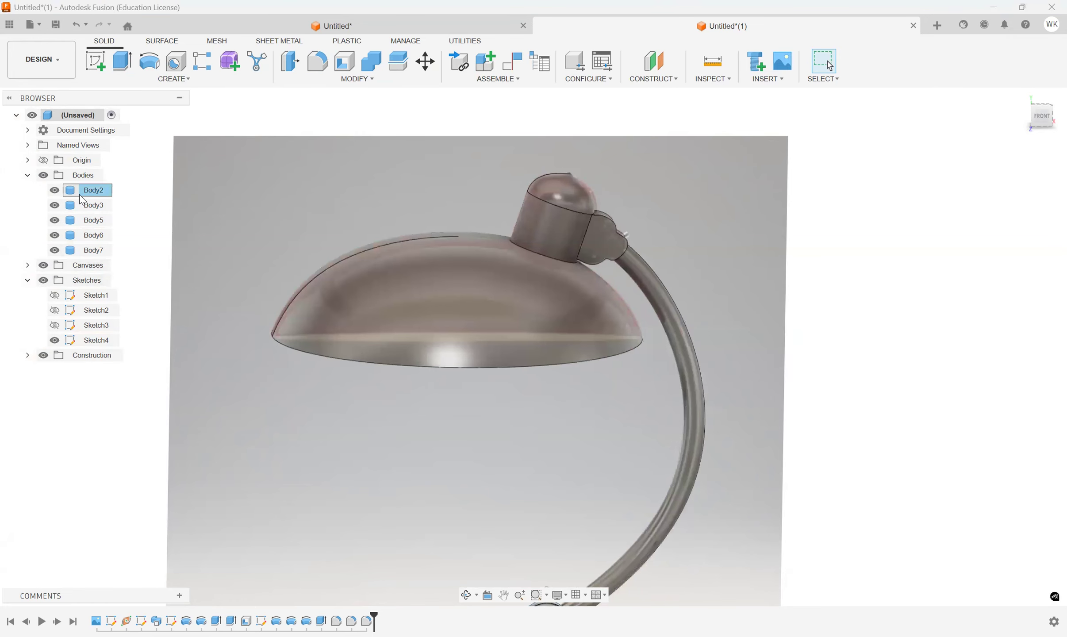
click(80, 194)
scroll(601, 252, down, 5)
scroll(605, 259, up, 4)
click(347, 224)
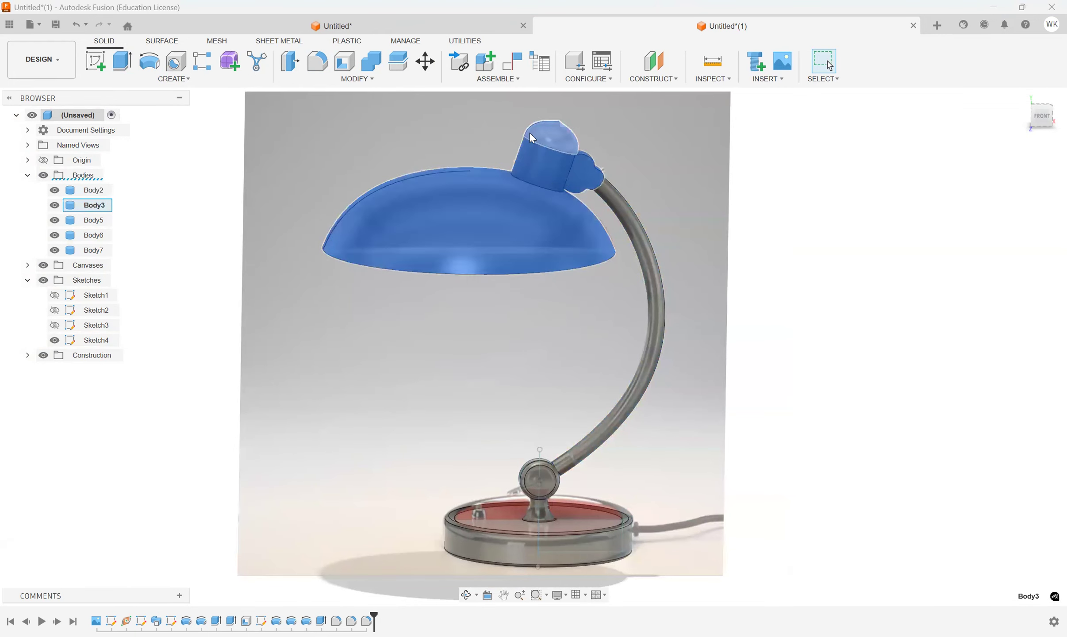
click(93, 220)
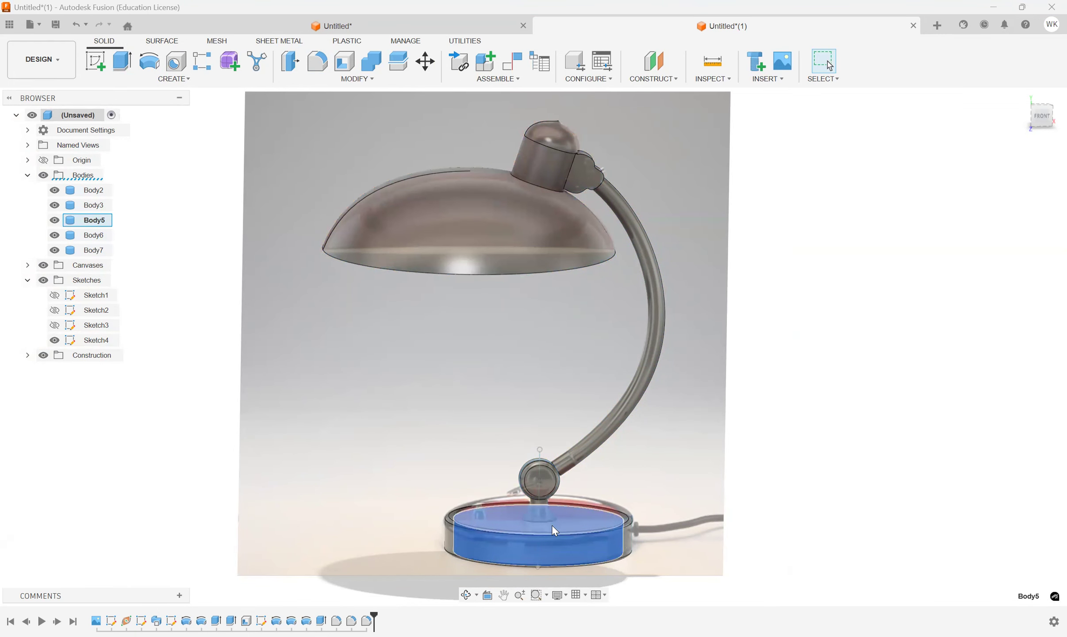
click(103, 238)
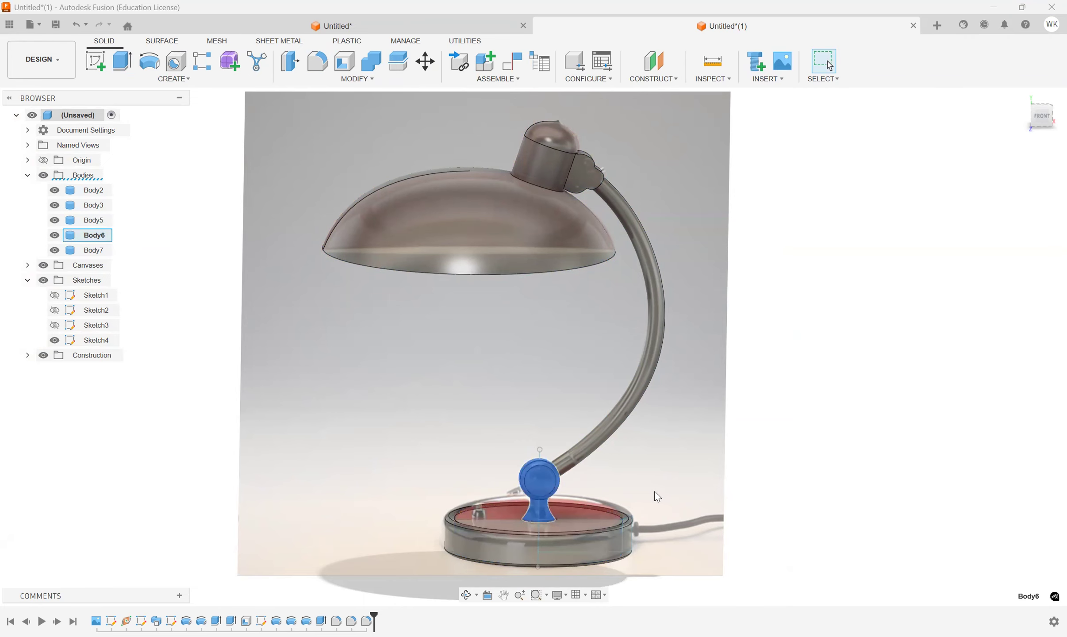
click(93, 250)
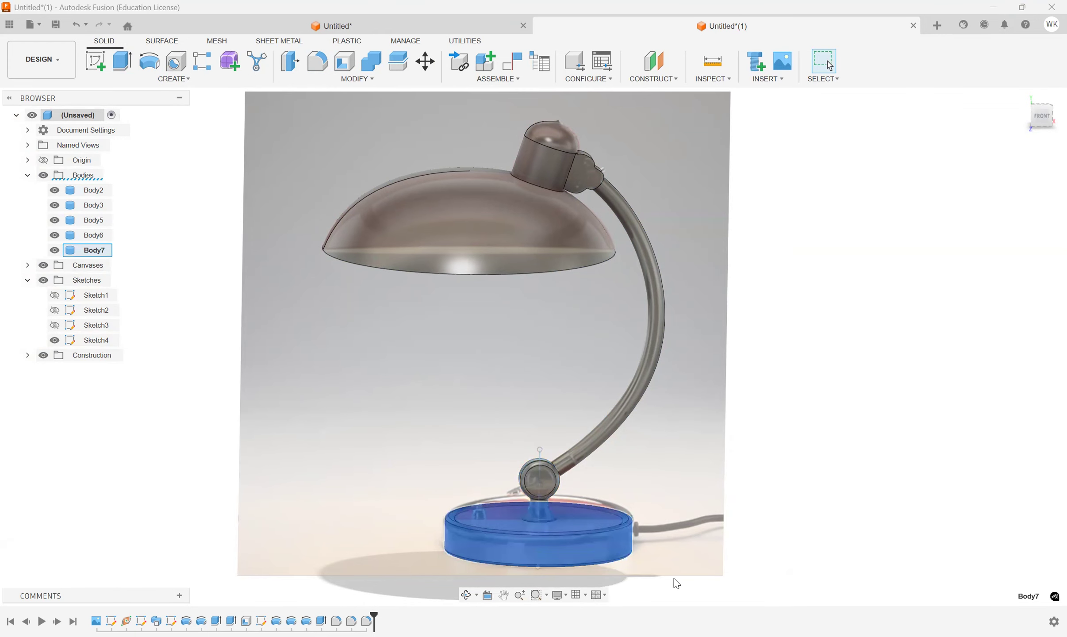
click(94, 252)
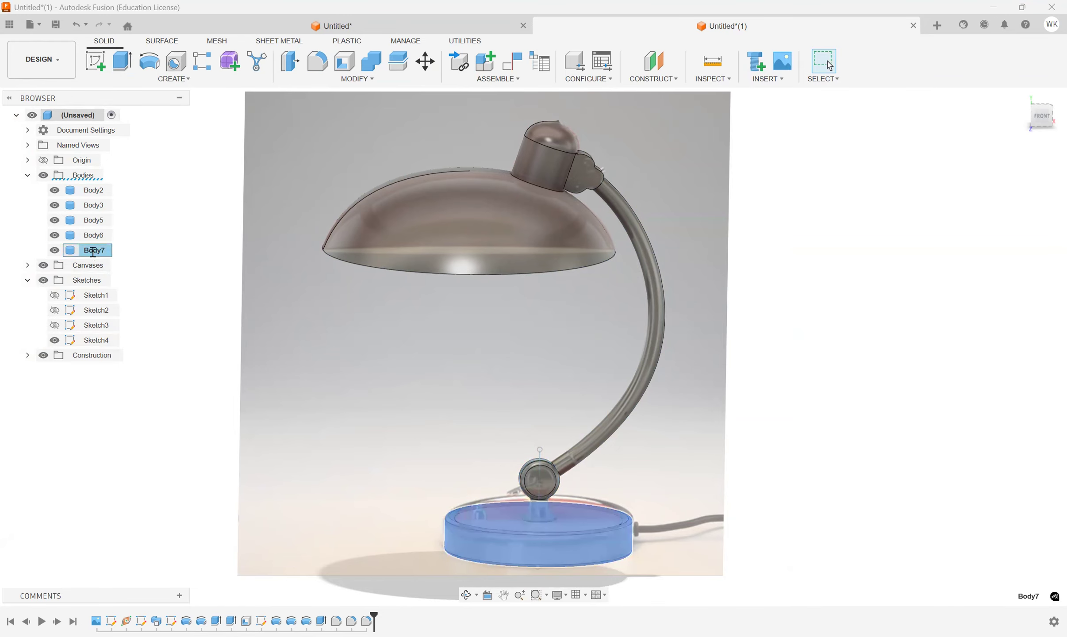
click(332, 436)
scroll(522, 508, down, 3)
middle_drag(552, 491, 596, 407)
scroll(596, 409, up, 4)
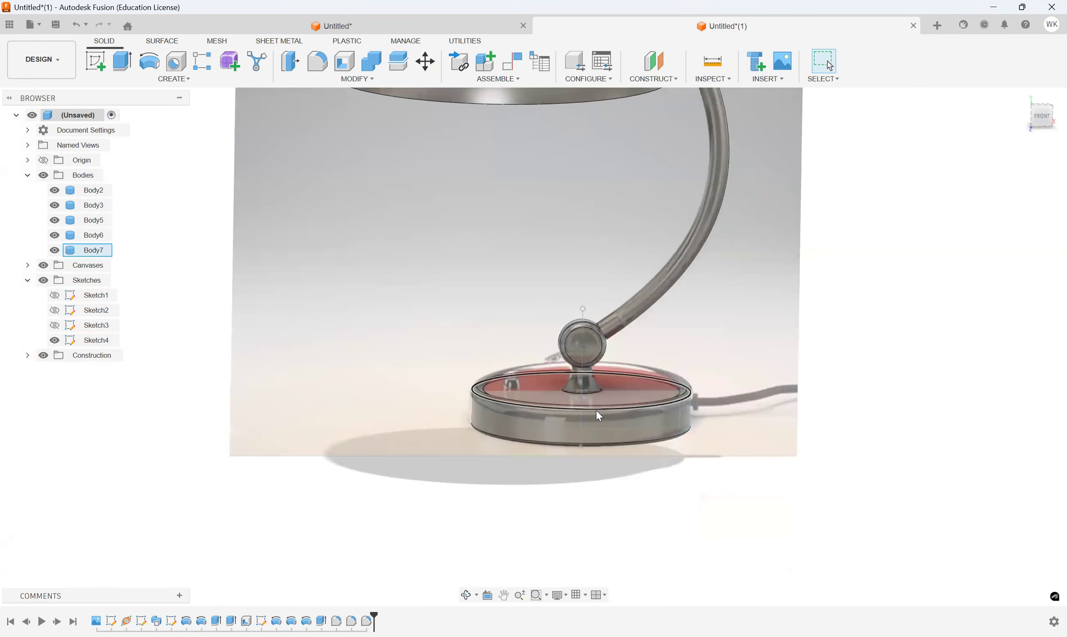
scroll(597, 409, down, 5)
scroll(622, 320, up, 2)
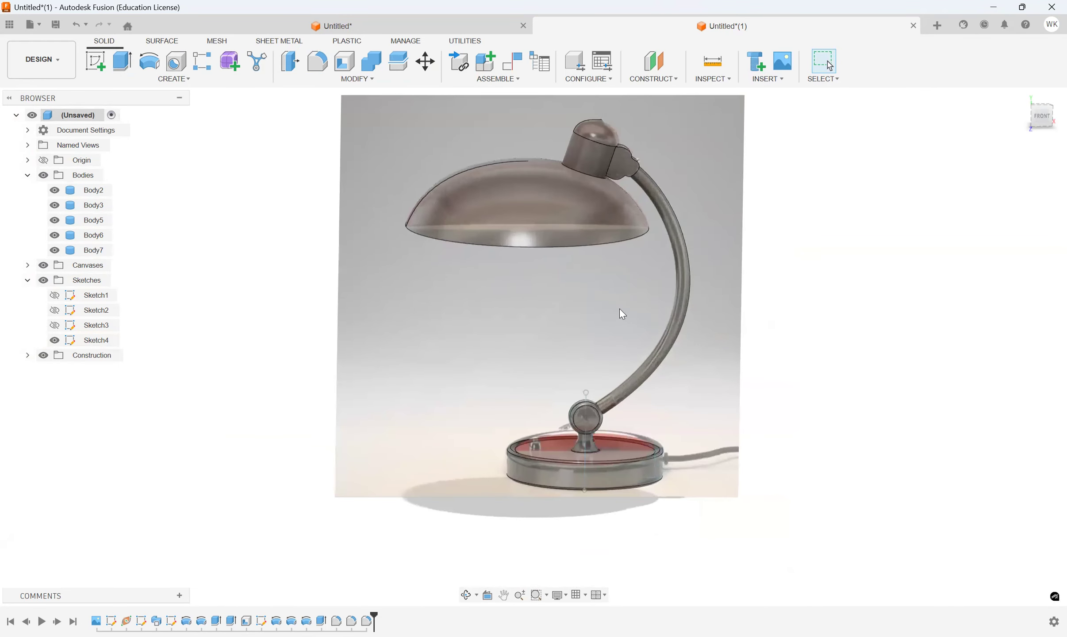